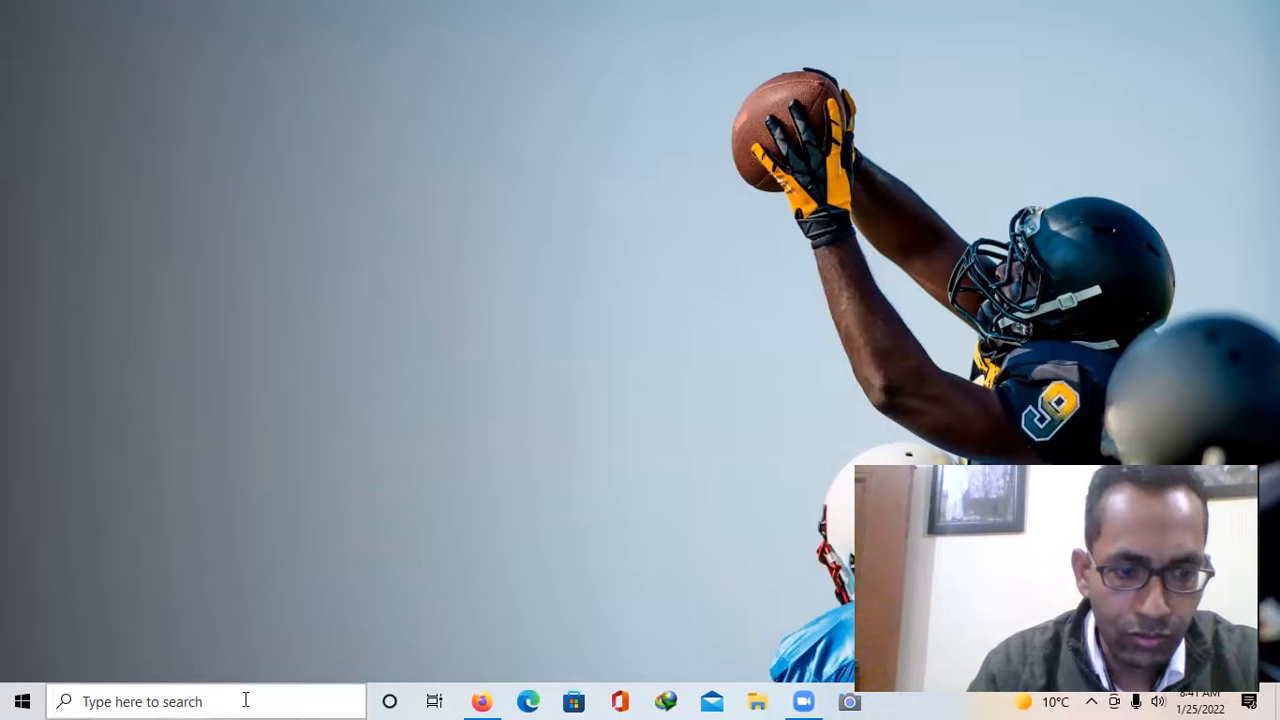
Launch OpenOffice and create a new Calc spreadsheet in a maximized window
{"action": "type", "text": "ope"}
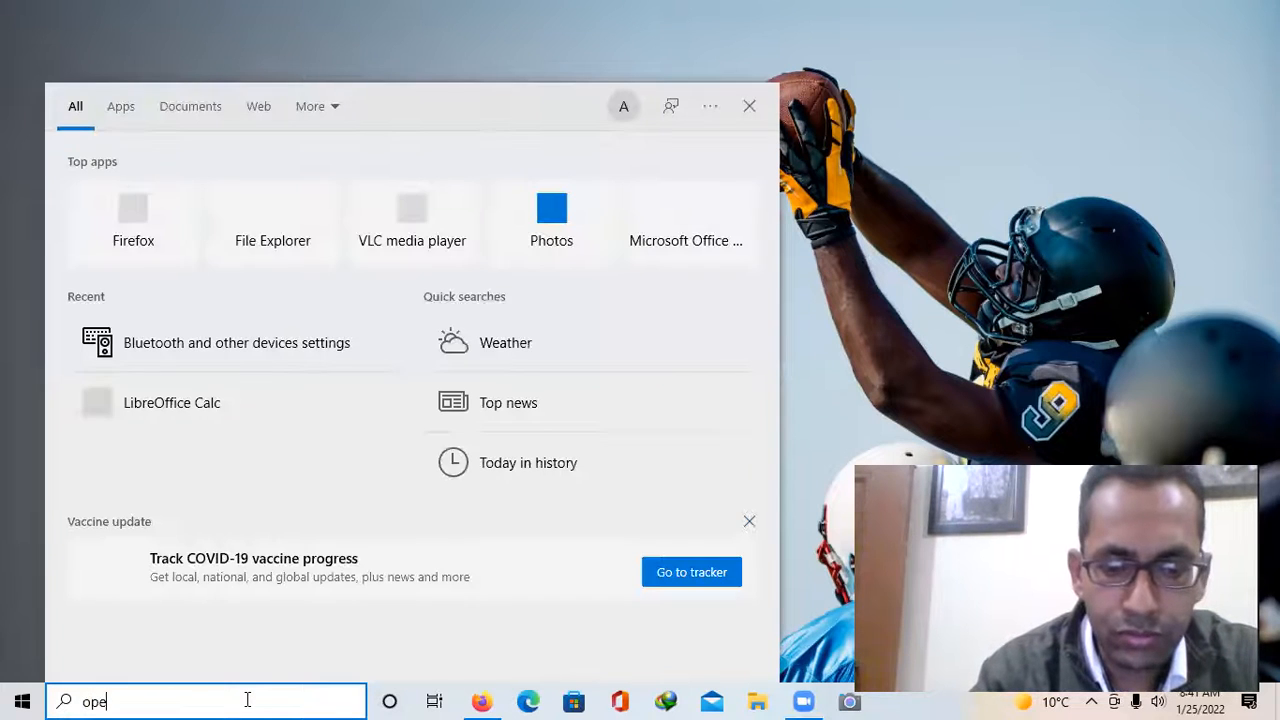
{"action": "type", "text": "noffice"}
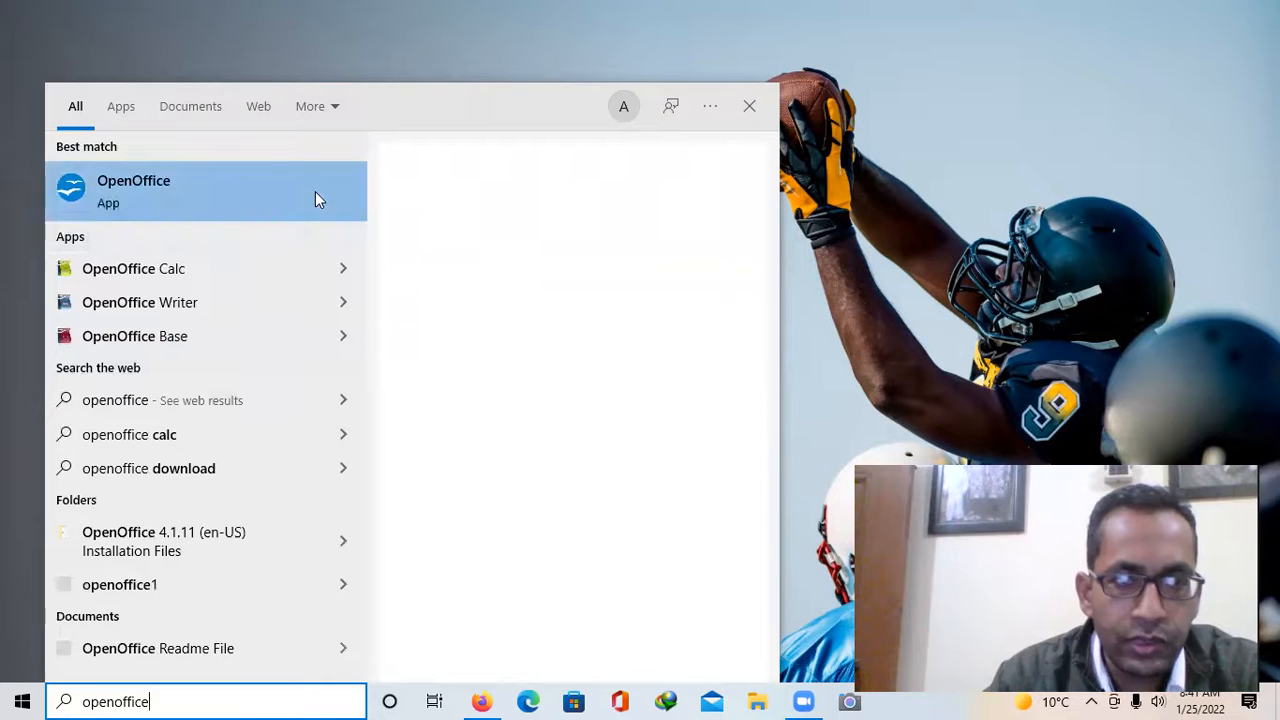
{"action": "left_click", "coordinate": [255, 199]}
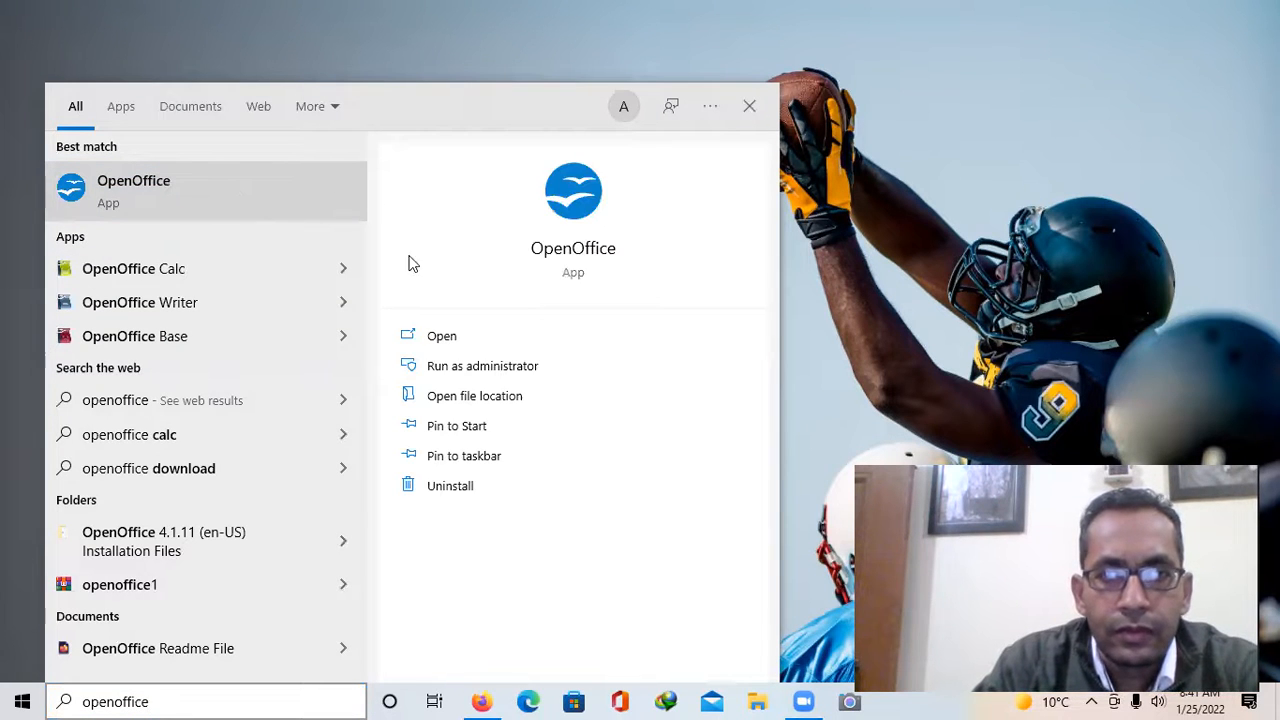
{"action": "left_click", "coordinate": [441, 335]}
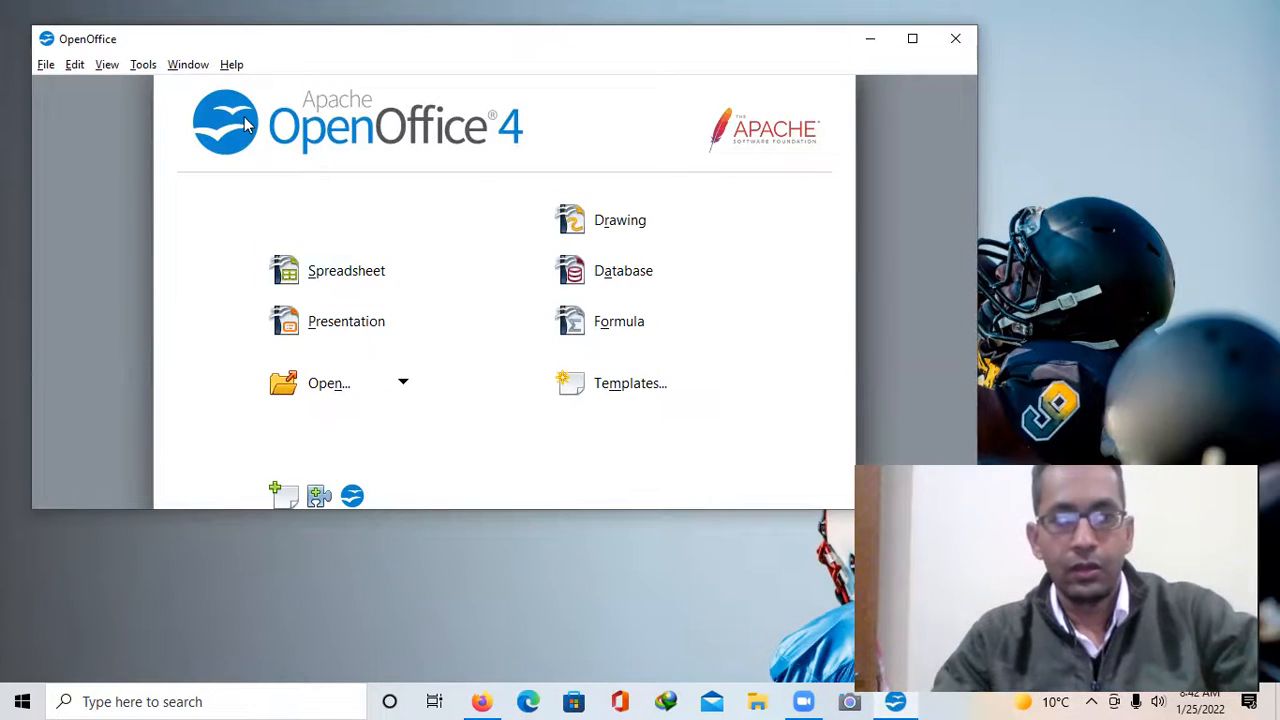
{"action": "left_click", "coordinate": [372, 268]}
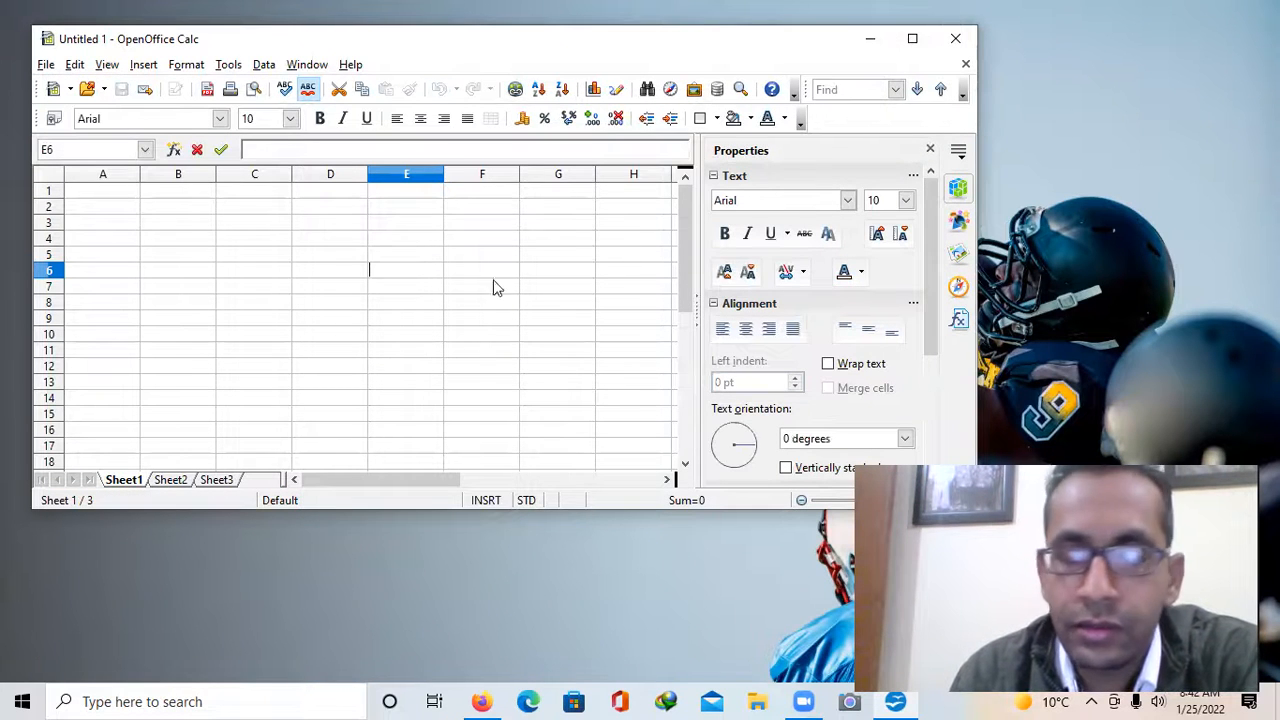
{"action": "left_click", "coordinate": [913, 40]}
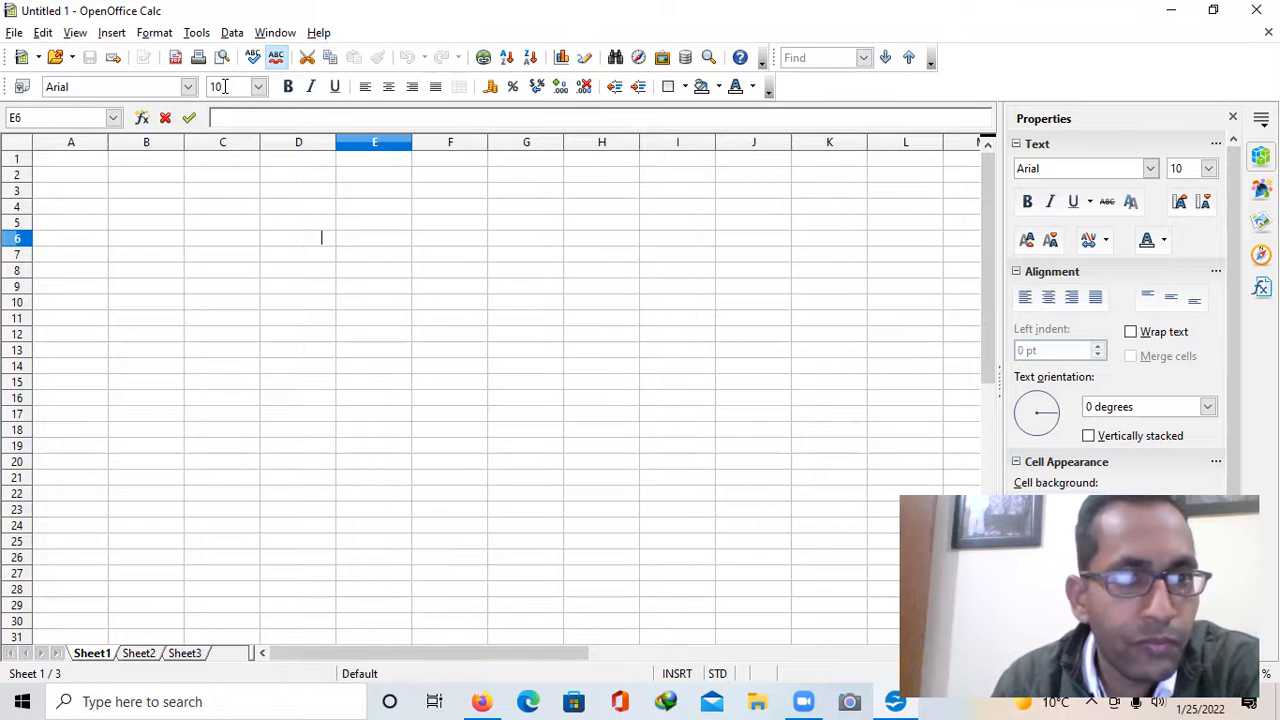
Activate several cells in columns D to F one after another, finishing on E6
{"action": "left_click", "coordinate": [300, 206]}
{"action": "left_click", "coordinate": [374, 208]}
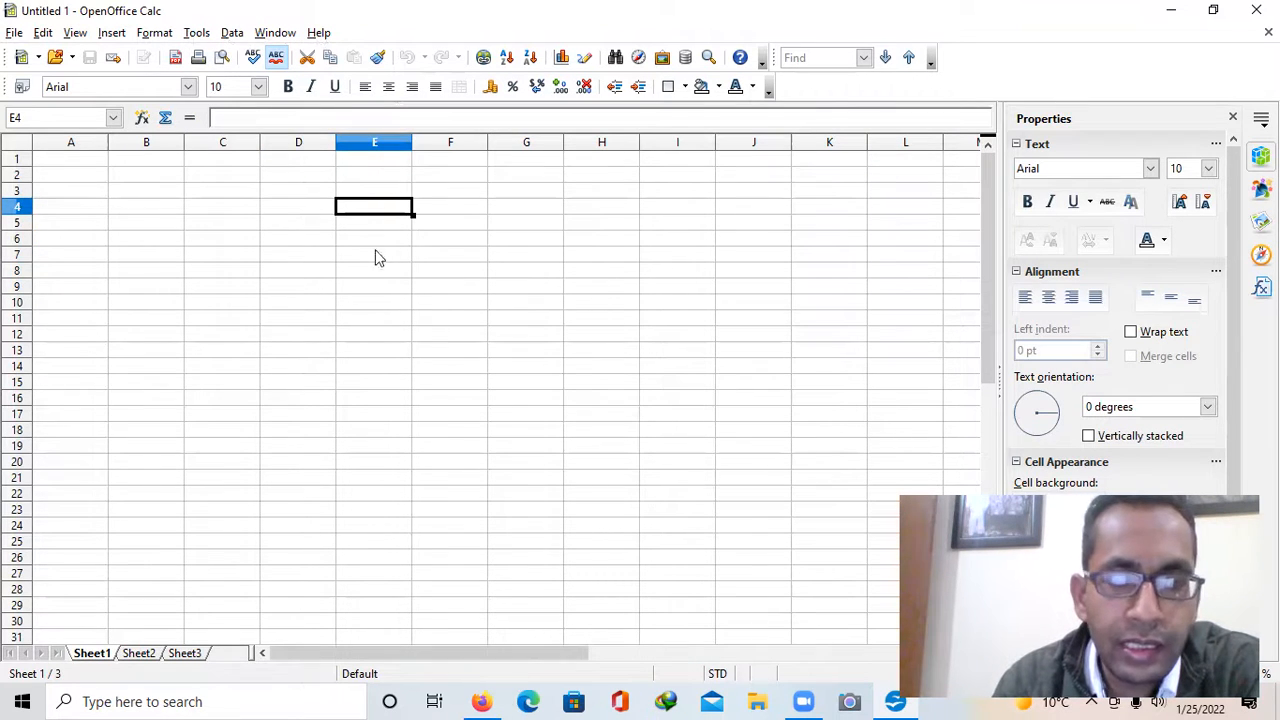
{"action": "left_click", "coordinate": [450, 258]}
{"action": "left_click", "coordinate": [298, 210]}
{"action": "left_click", "coordinate": [372, 238]}
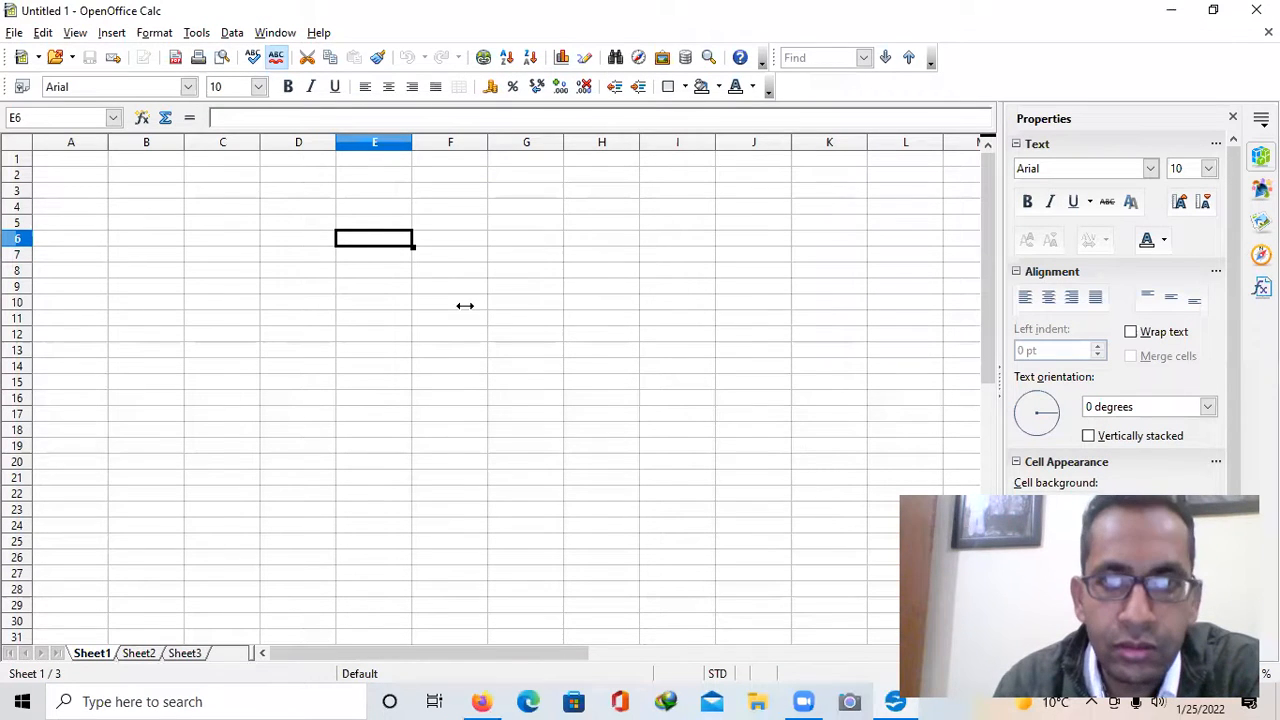
Annotate the sheet with "to enter data into any of the cell first ACTIVATE that particular cell by CLICK on it." and point an arrow at E6
{"action": "left_click_drag", "start_coordinate": [465, 305], "coordinate": [835, 310]}
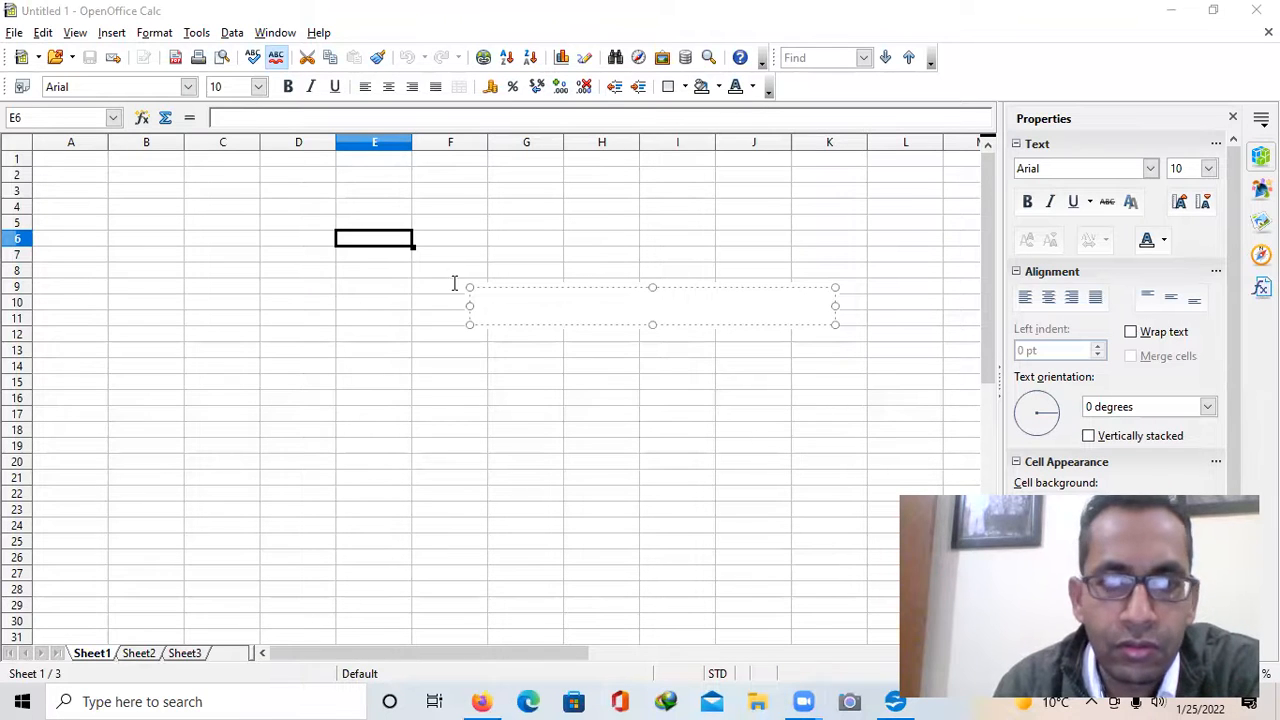
{"action": "type", "text": "to "}
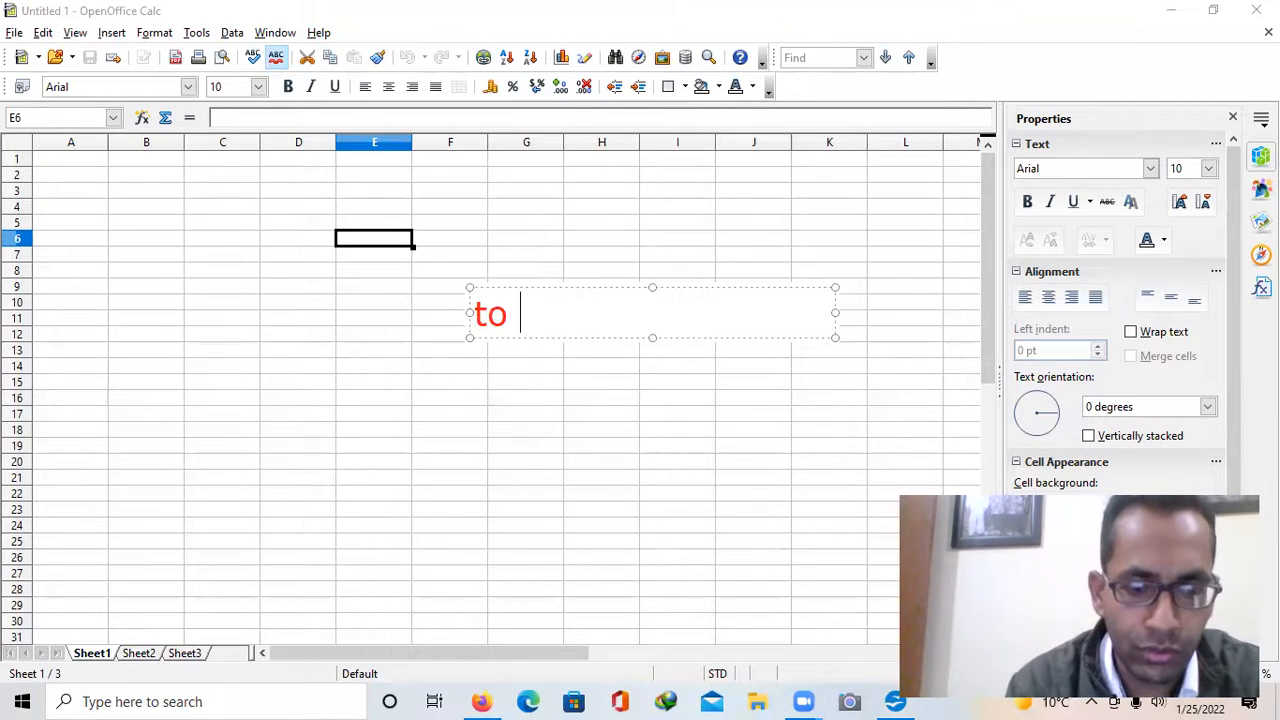
{"action": "type", "text": "enter "}
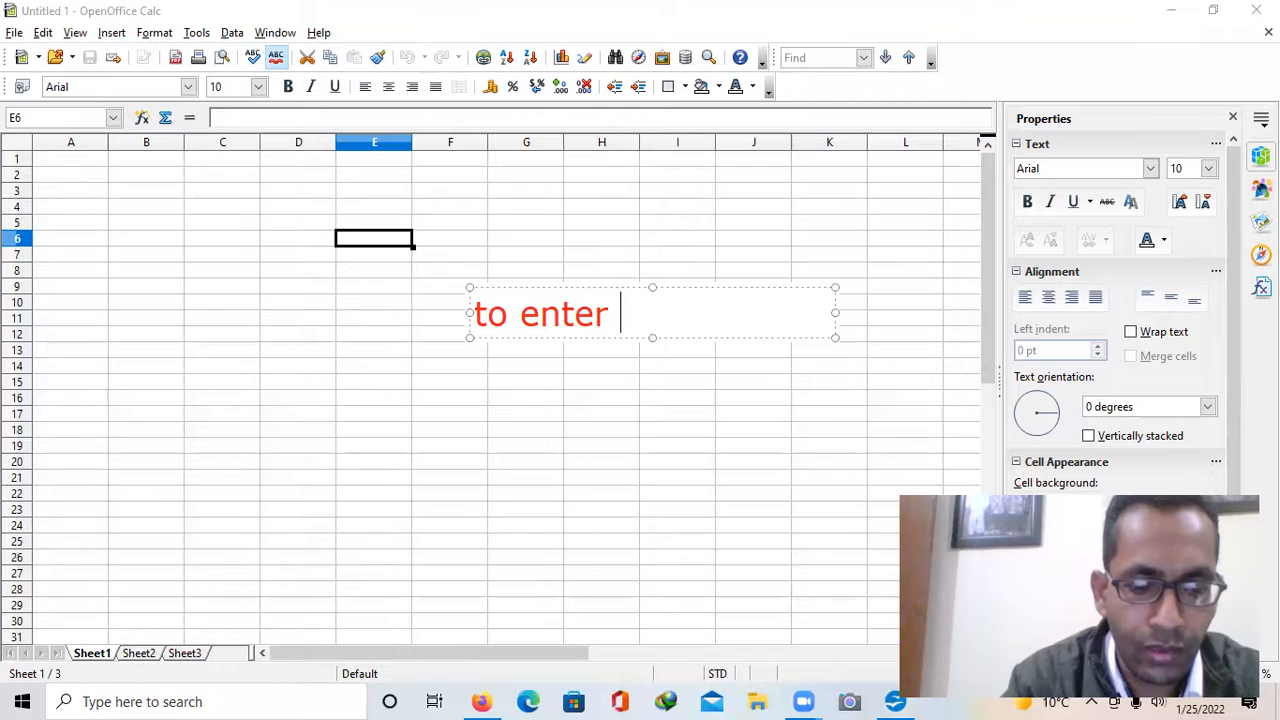
{"action": "type", "text": "data into"}
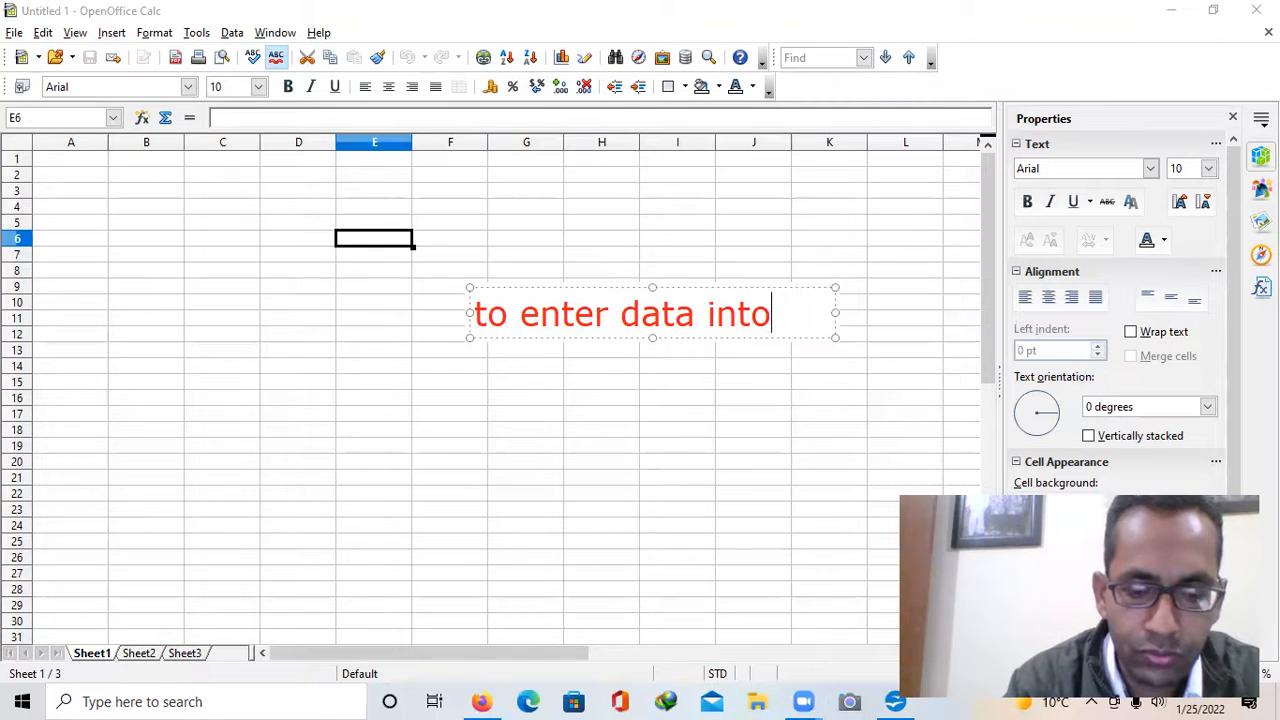
{"action": "type", "text": " any of thec"}
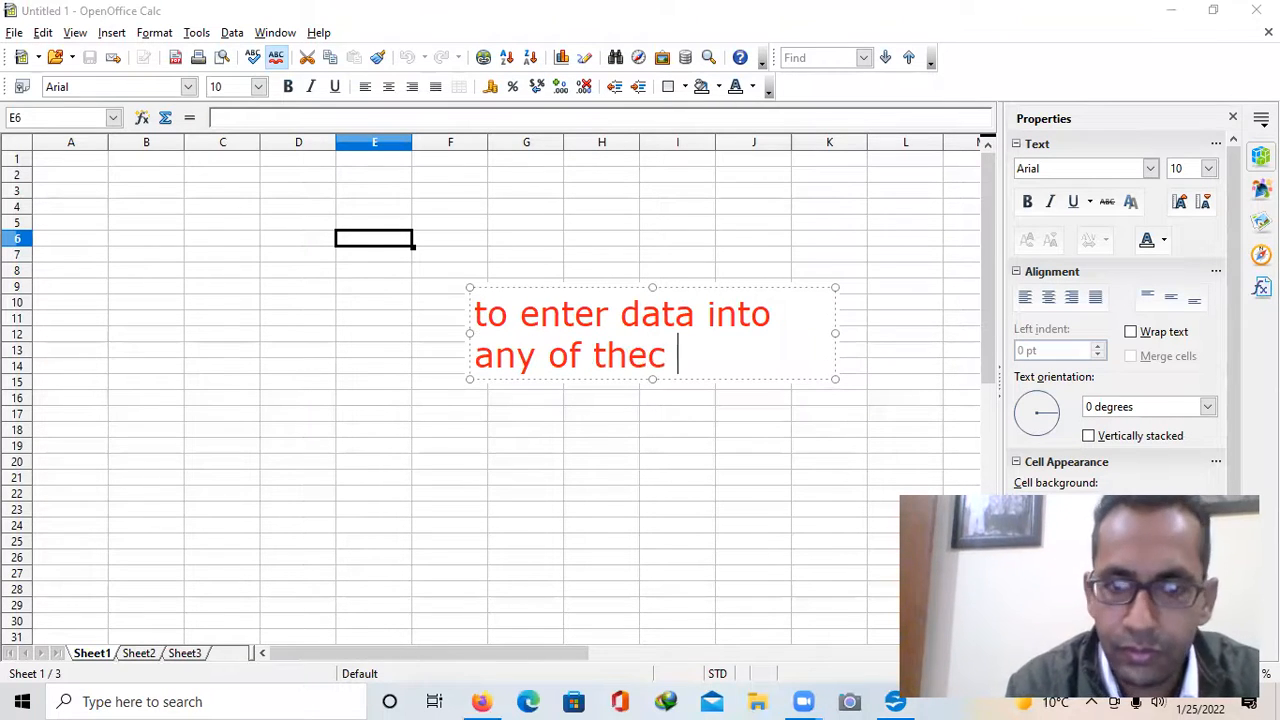
{"action": "key", "text": "BackSpace"}
{"action": "key", "text": "BackSpace"}
{"action": "type", "text": "ce"}
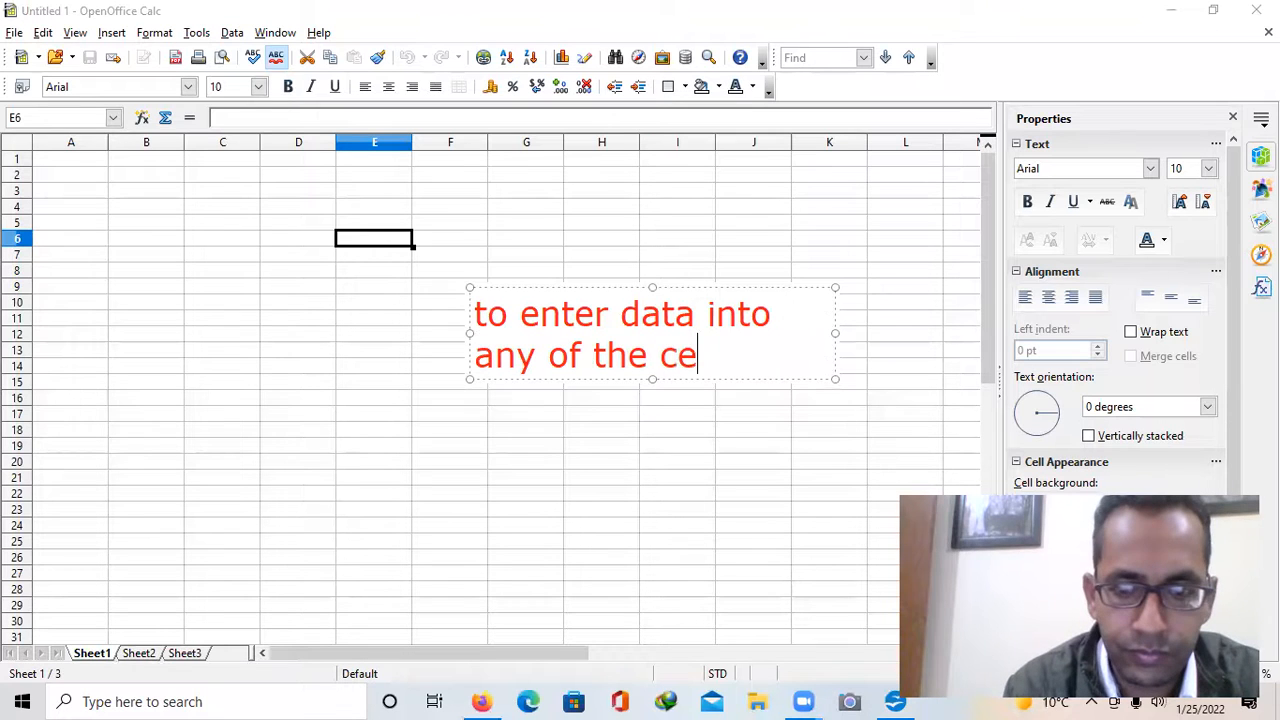
{"action": "type", "text": "ll firs"}
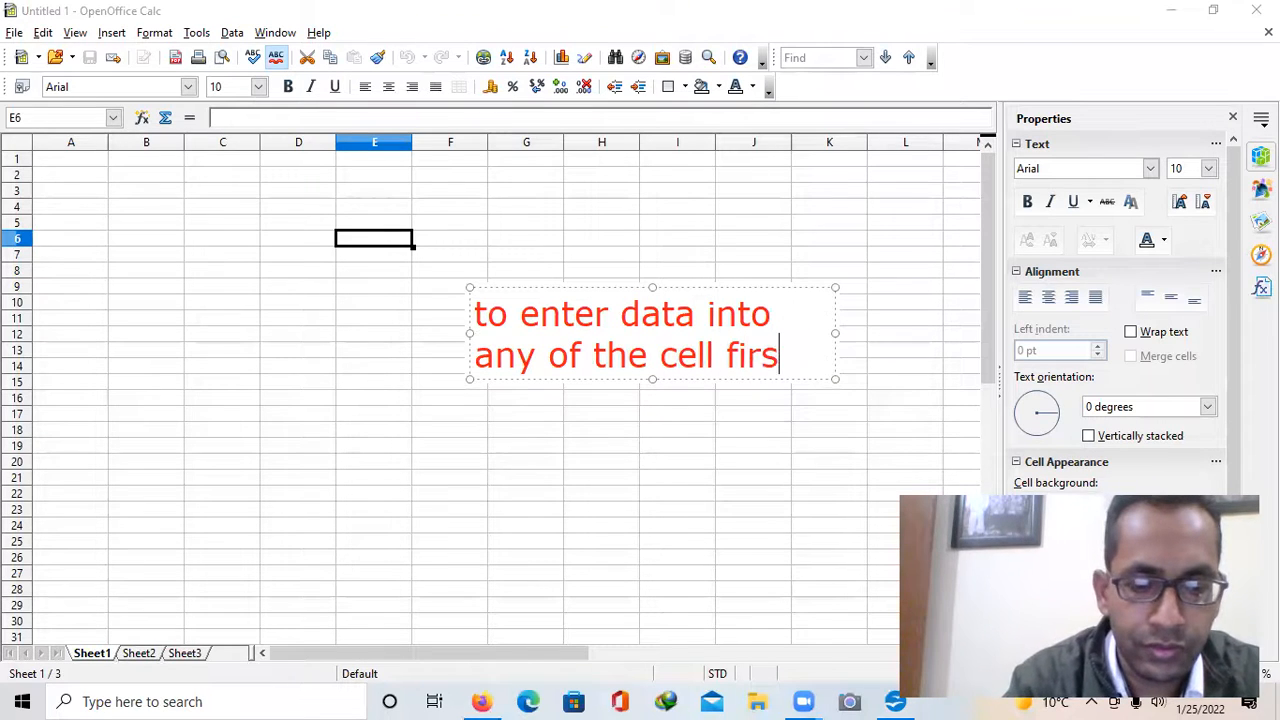
{"action": "type", "text": "t ACT"}
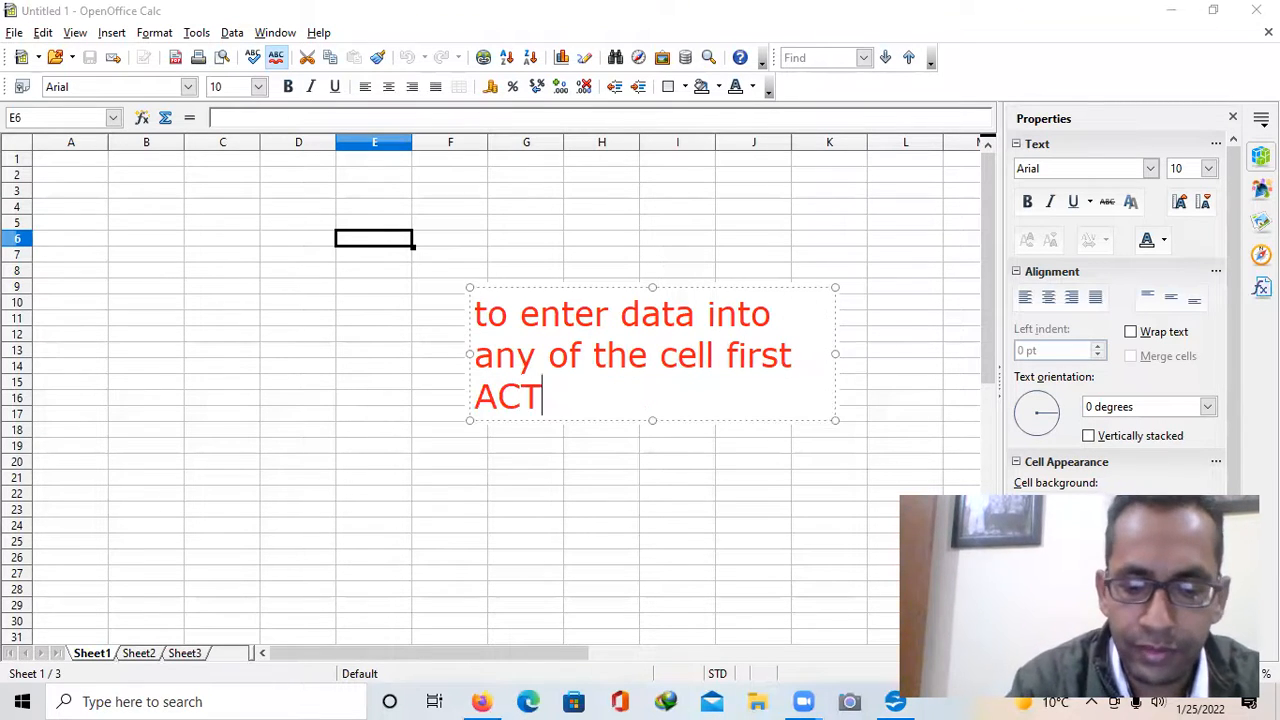
{"action": "type", "text": "IVATE that parric"}
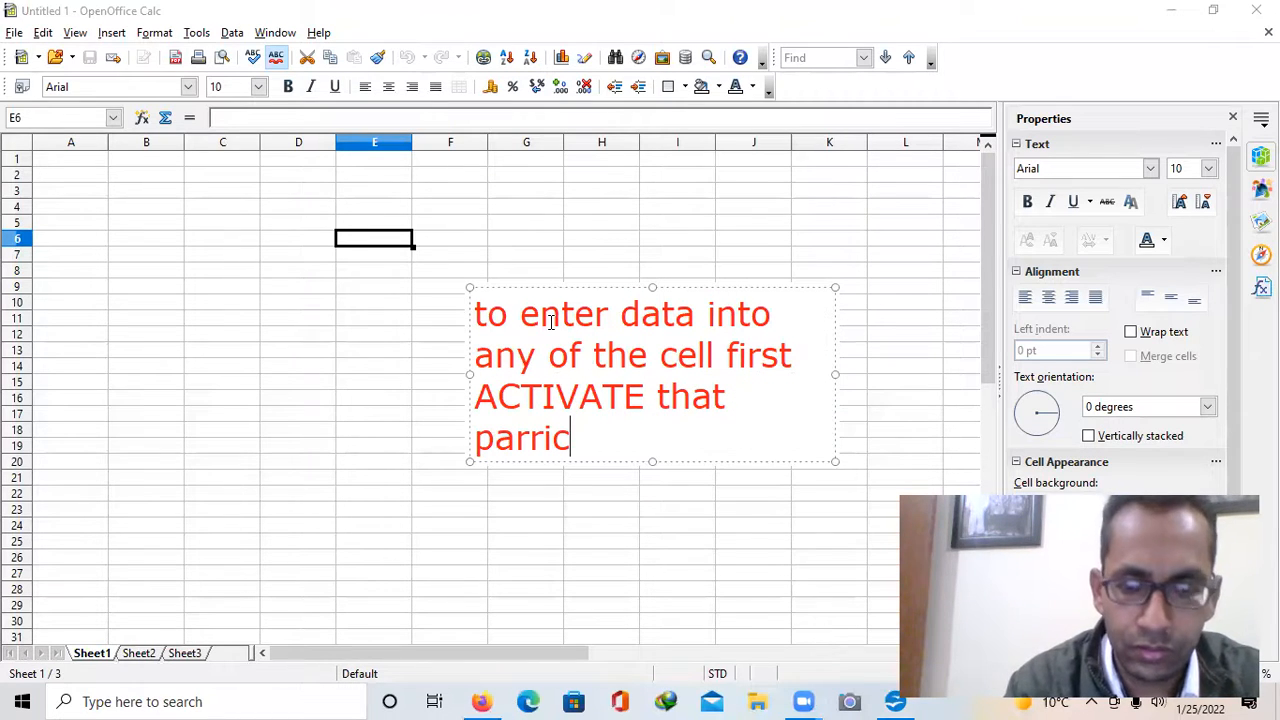
{"action": "key", "text": "BackSpace"}
{"action": "key", "text": "BackSpace"}
{"action": "key", "text": "BackSpace"}
{"action": "key", "text": "BackSpace"}
{"action": "type", "text": "rticular cell by "}
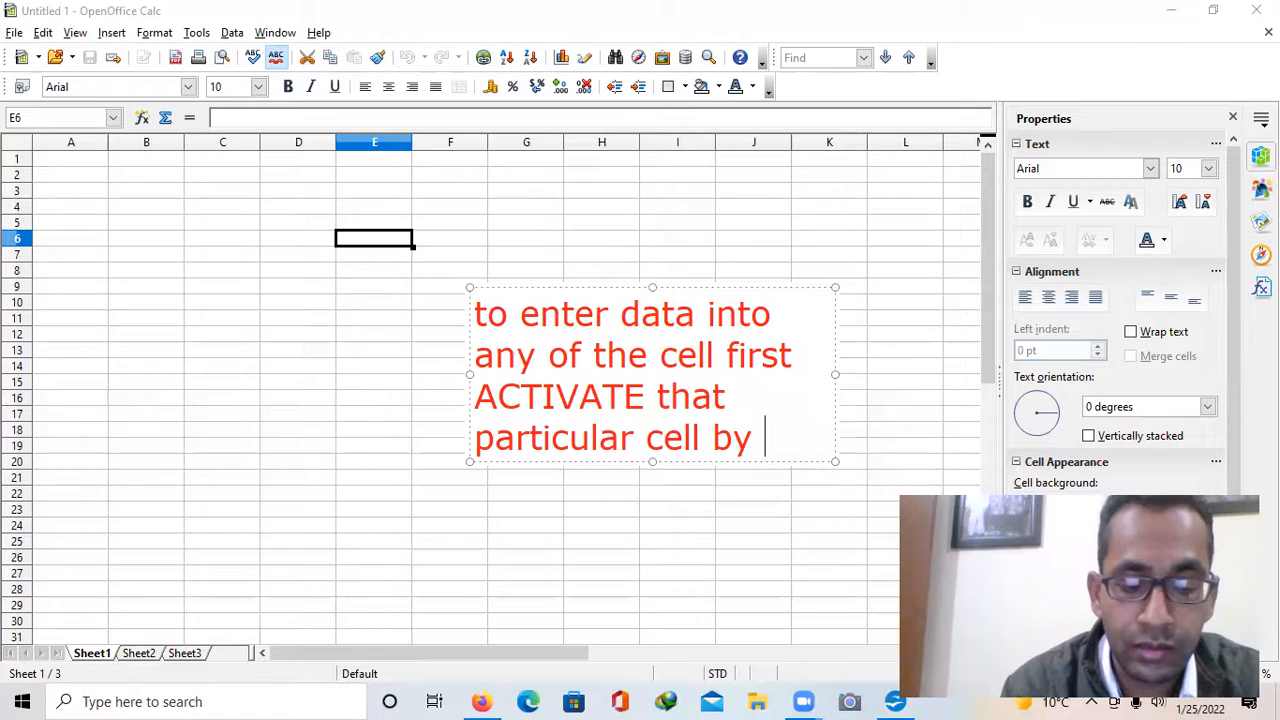
{"action": "type", "text": "CLIC"}
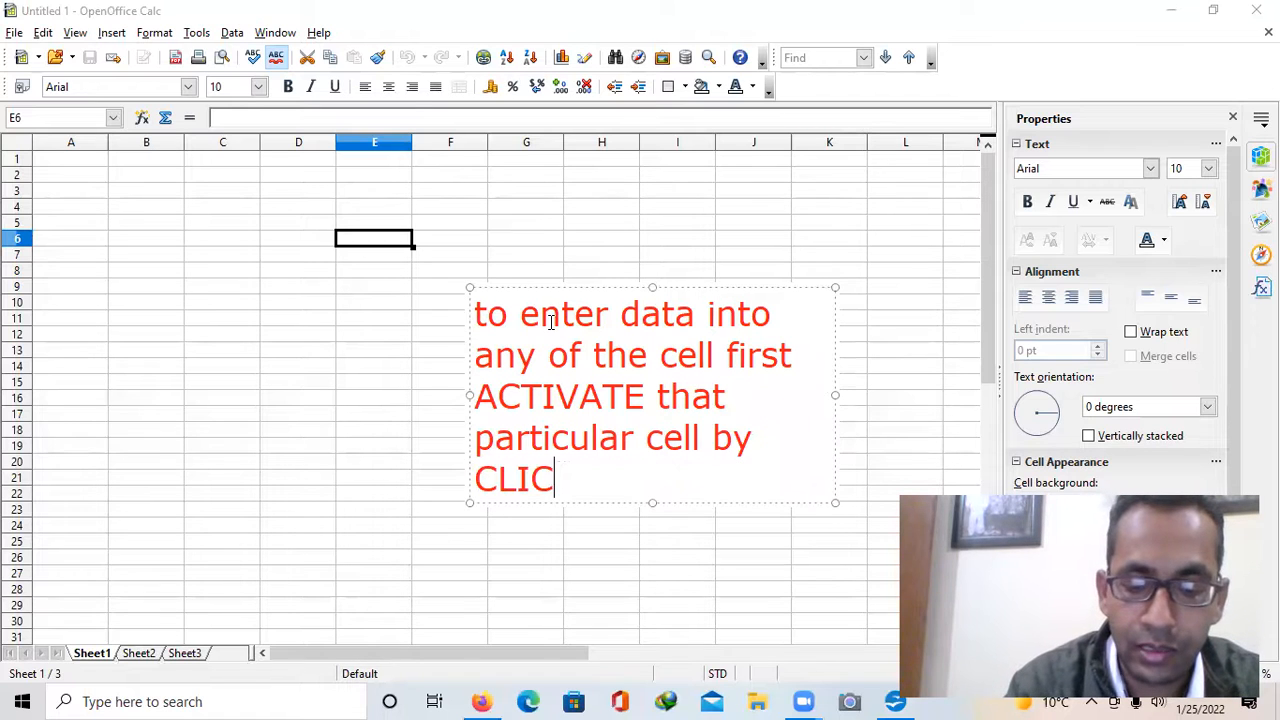
{"action": "type", "text": "K onn"}
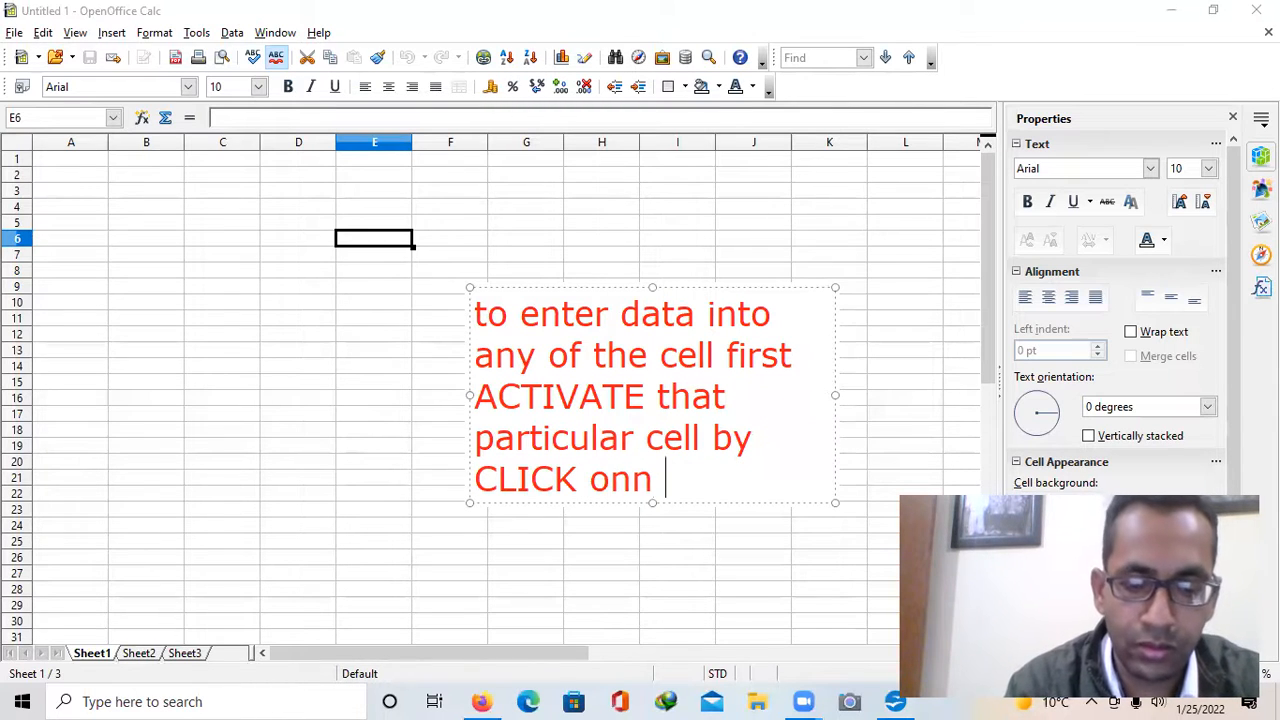
{"action": "key", "text": "BackSpace"}
{"action": "type", "text": "it."}
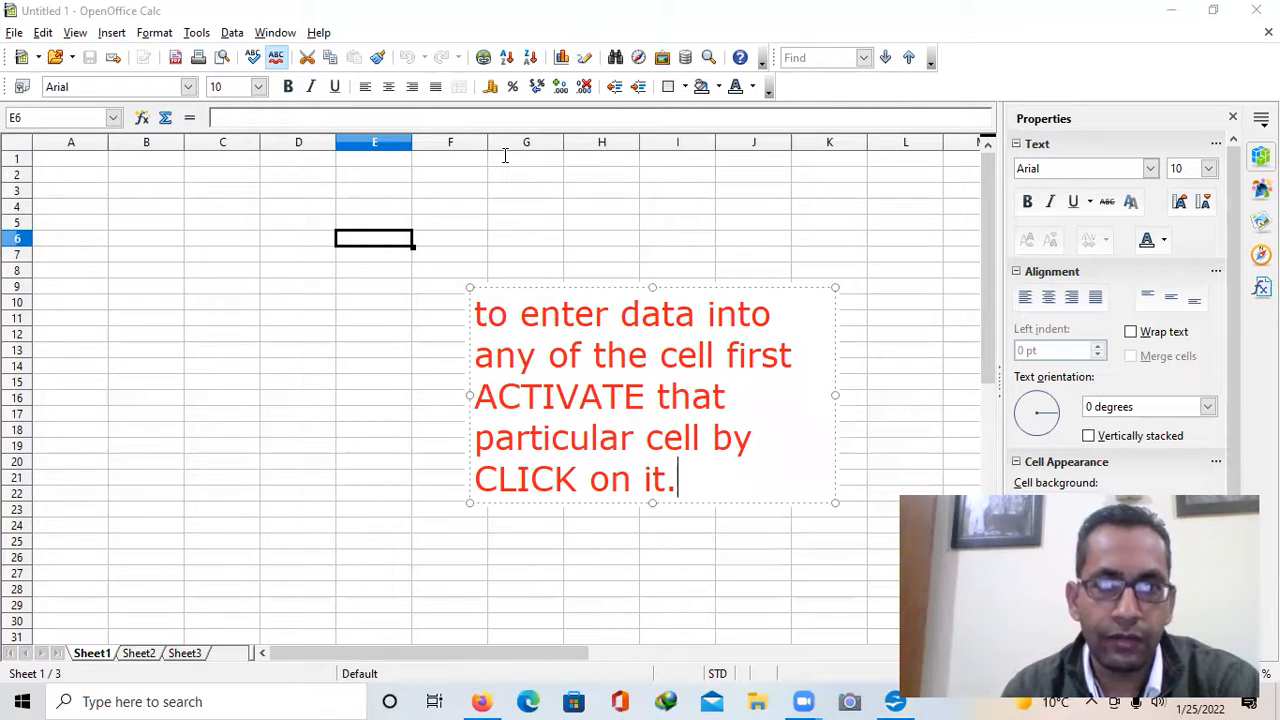
{"action": "left_click", "coordinate": [486, 249]}
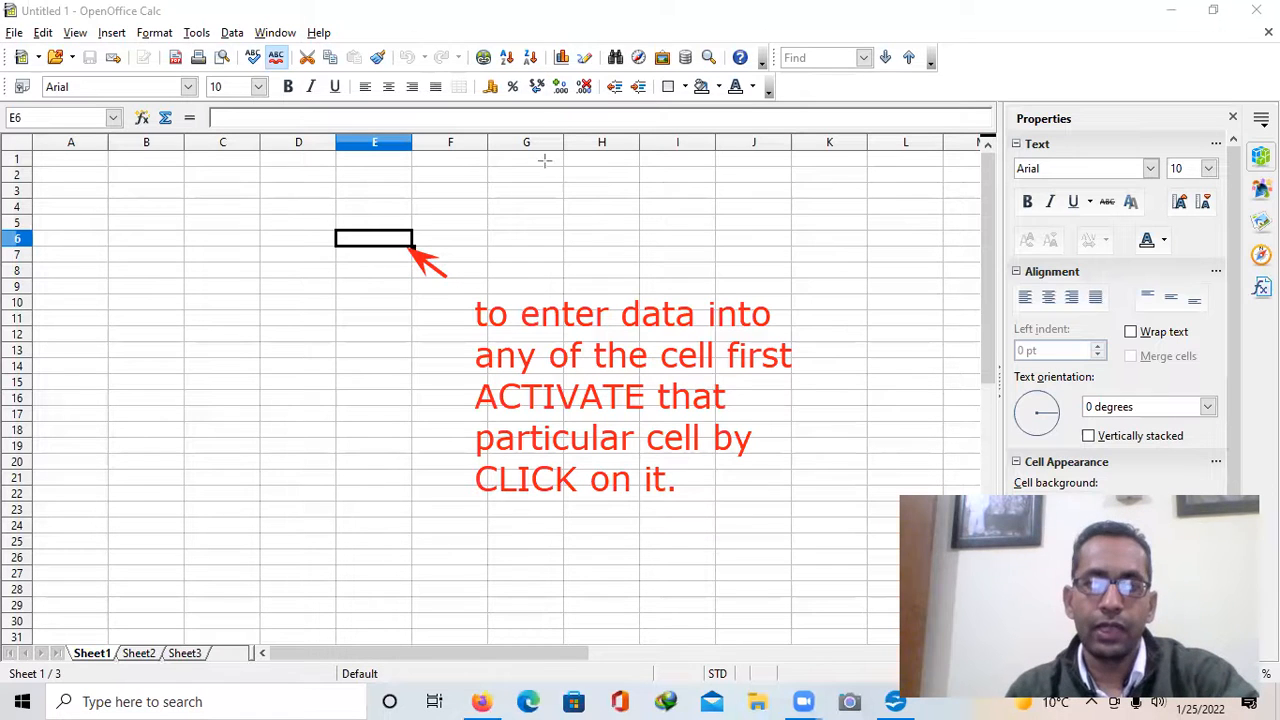
Activate cell G6 and then A10, and label the box showing the cell reference with the annotation "address bar"
{"action": "left_click", "coordinate": [548, 240]}
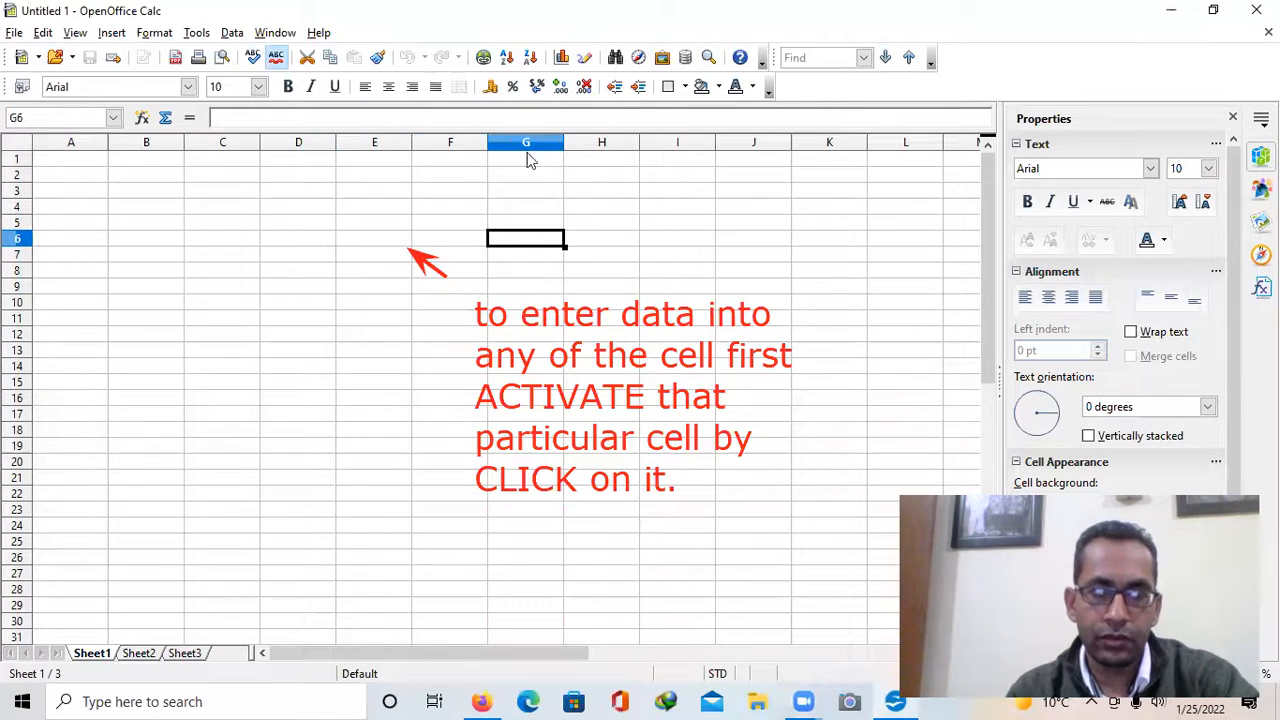
{"action": "left_click", "coordinate": [82, 305]}
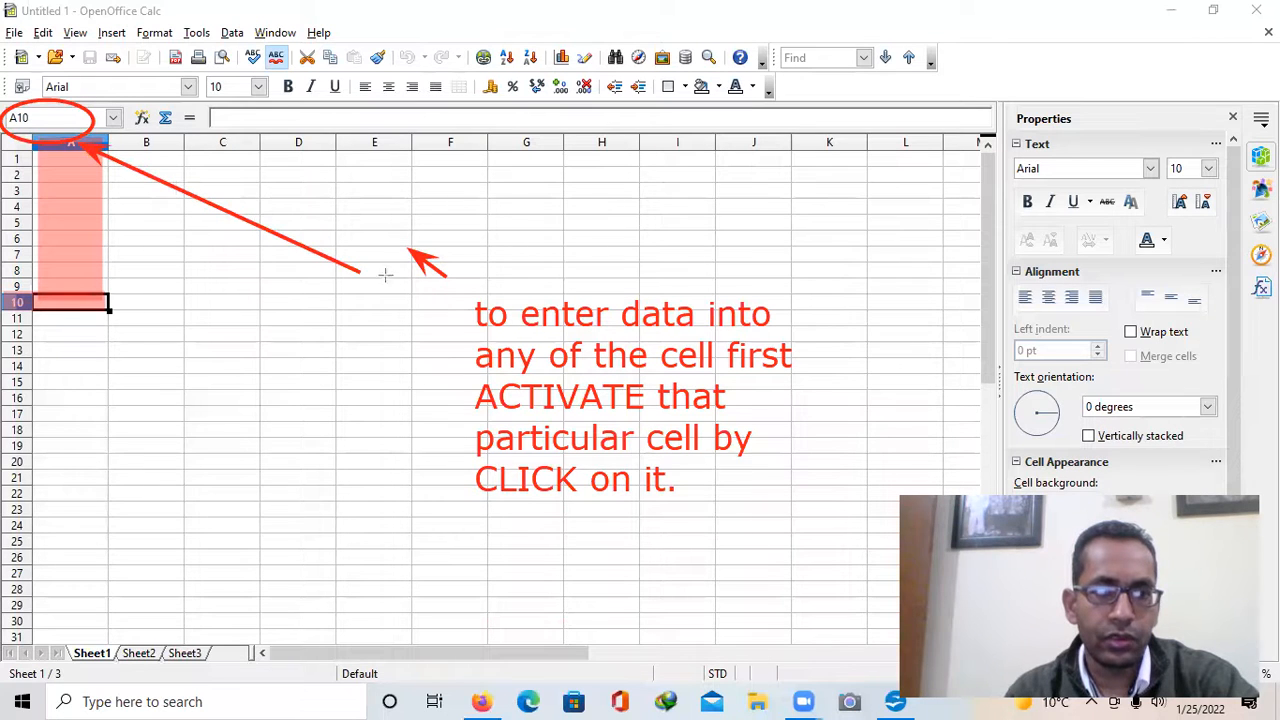
{"action": "left_click", "coordinate": [252, 240]}
{"action": "type", "text": "a"}
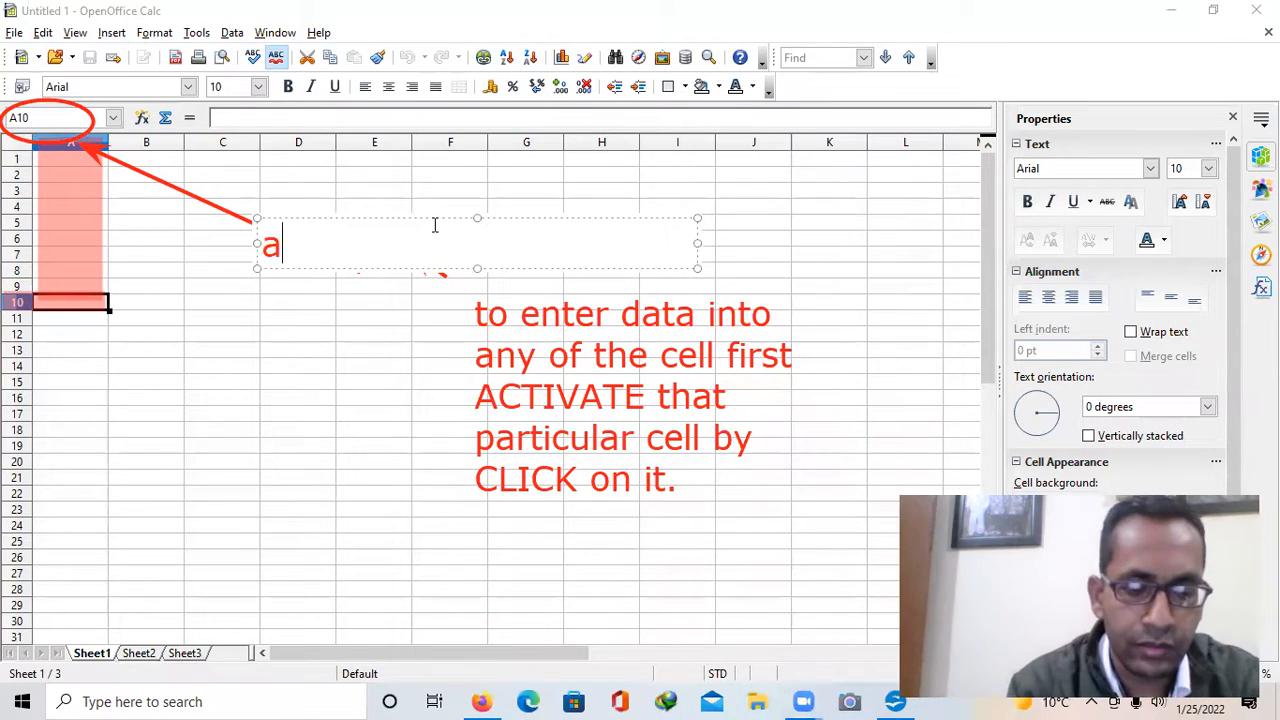
{"action": "type", "text": "ddress bar"}
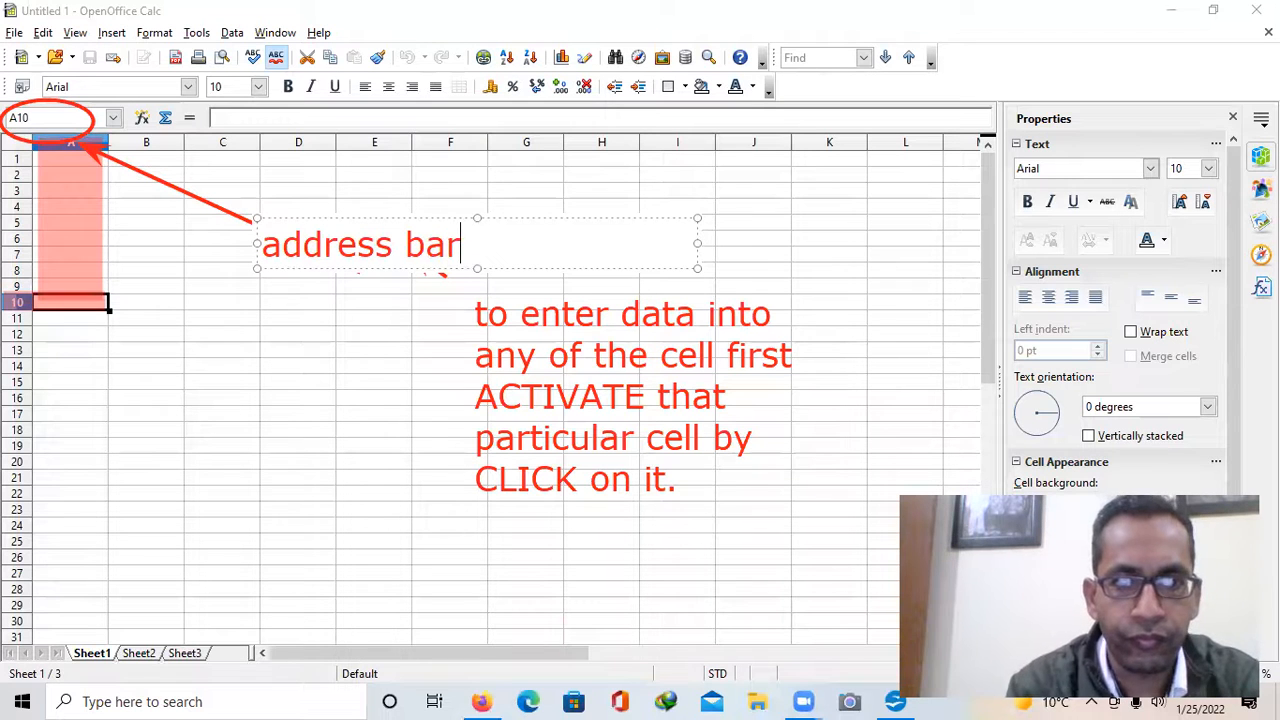
{"action": "left_click_drag", "start_coordinate": [503, 219], "coordinate": [478, 285]}
{"action": "left_click", "coordinate": [501, 253]}
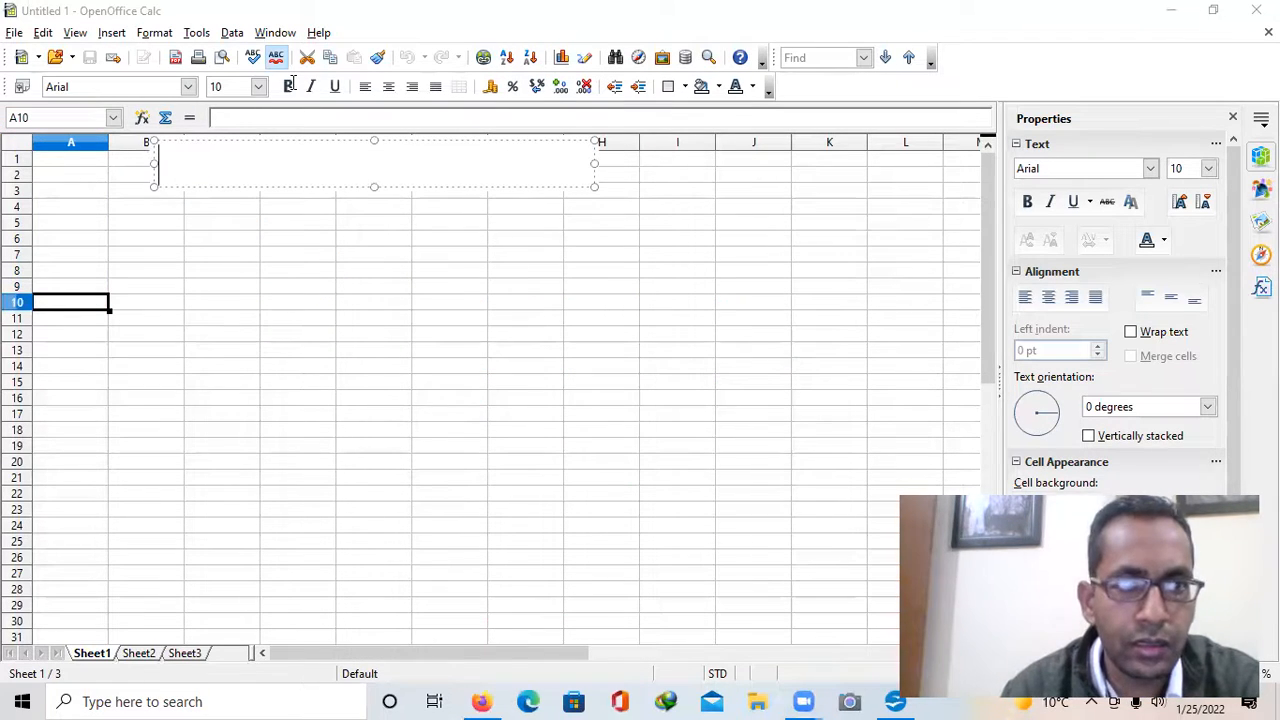
Enter the numbers 1, 2 and 3 in cells C2 to C4
{"action": "left_click", "coordinate": [238, 177]}
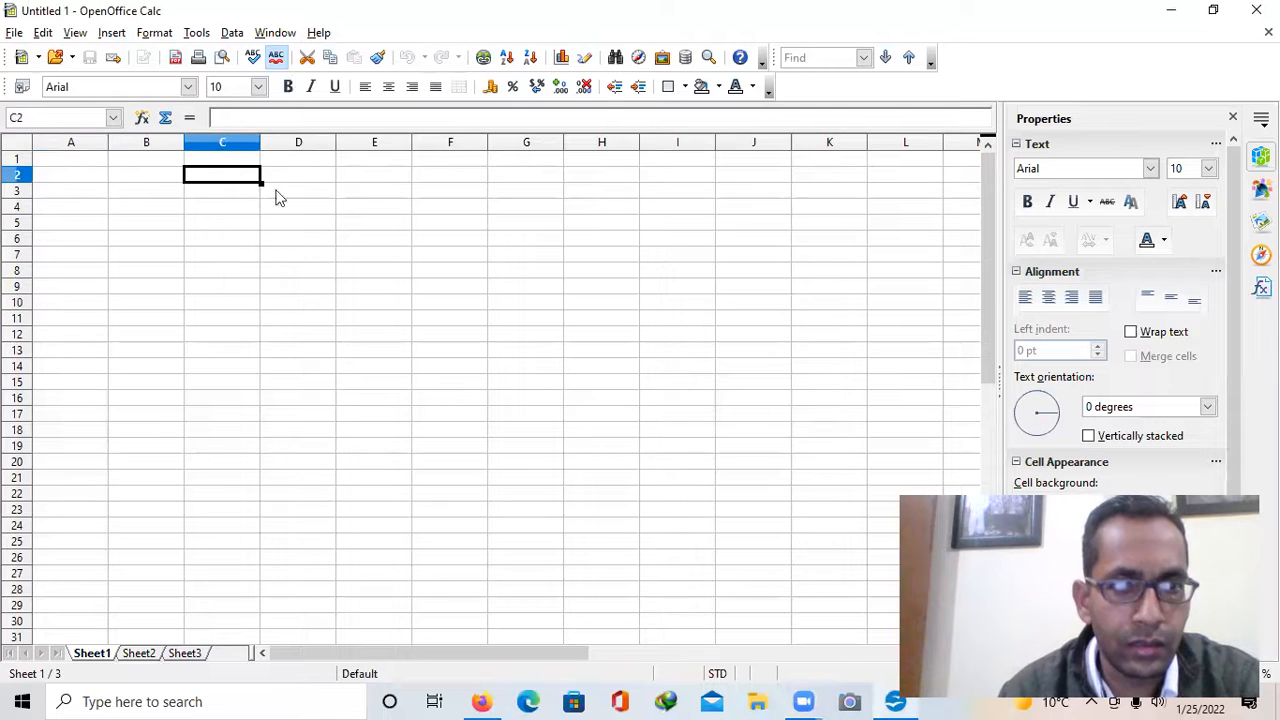
{"action": "type", "text": "2"}
{"action": "key", "text": "Return"}
{"action": "key", "text": "Return"}
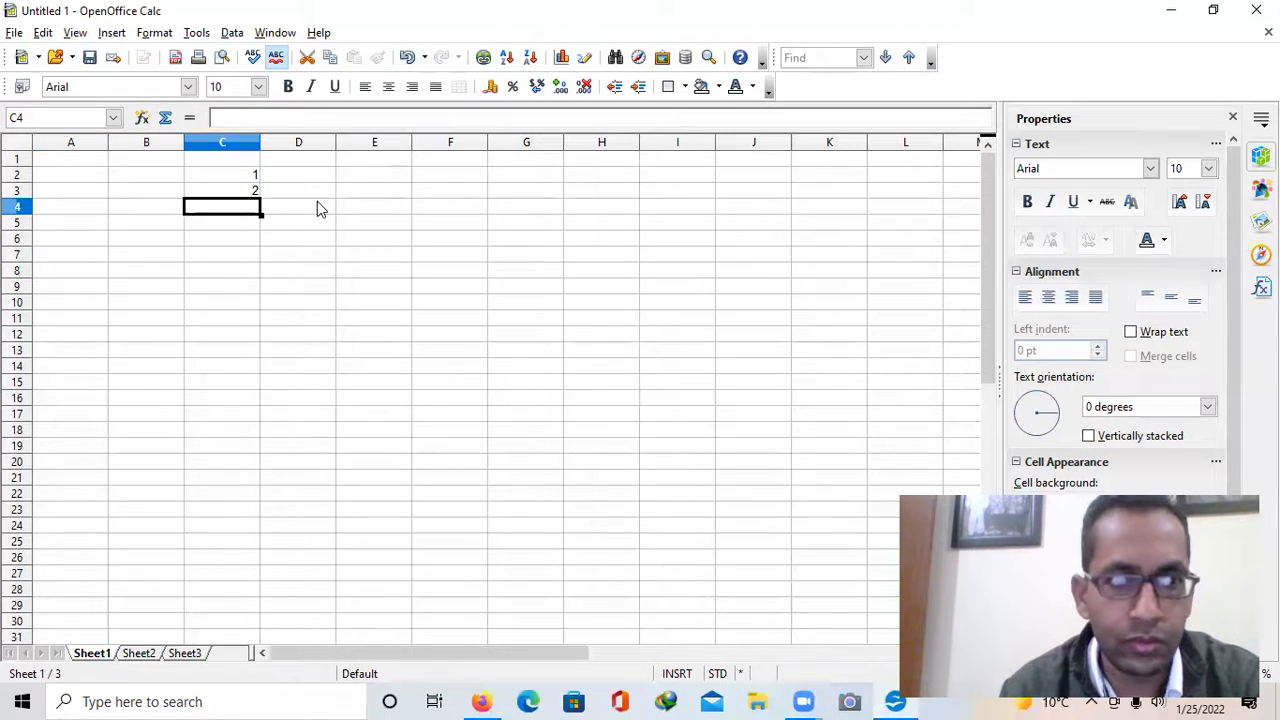
{"action": "type", "text": "3"}
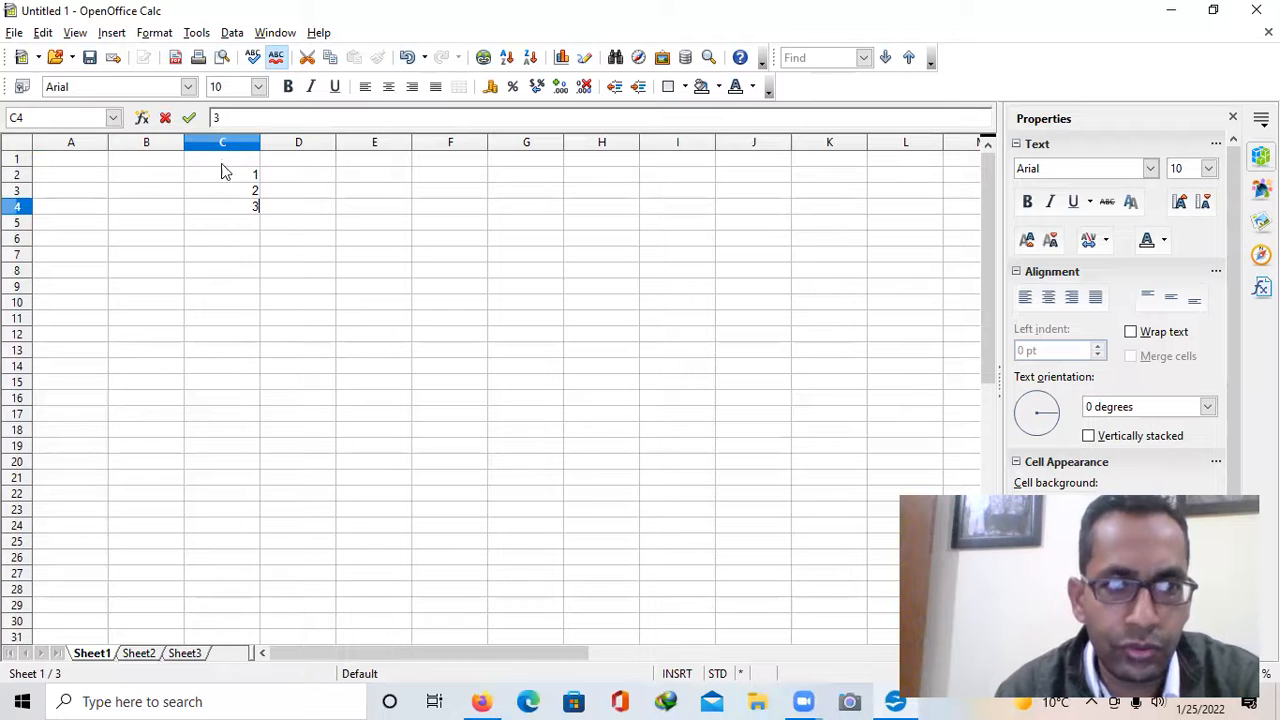
Extend the number series from C2:C4 down column C to row 50 with AutoFill
{"action": "left_click_drag", "start_coordinate": [230, 181], "coordinate": [254, 258]}
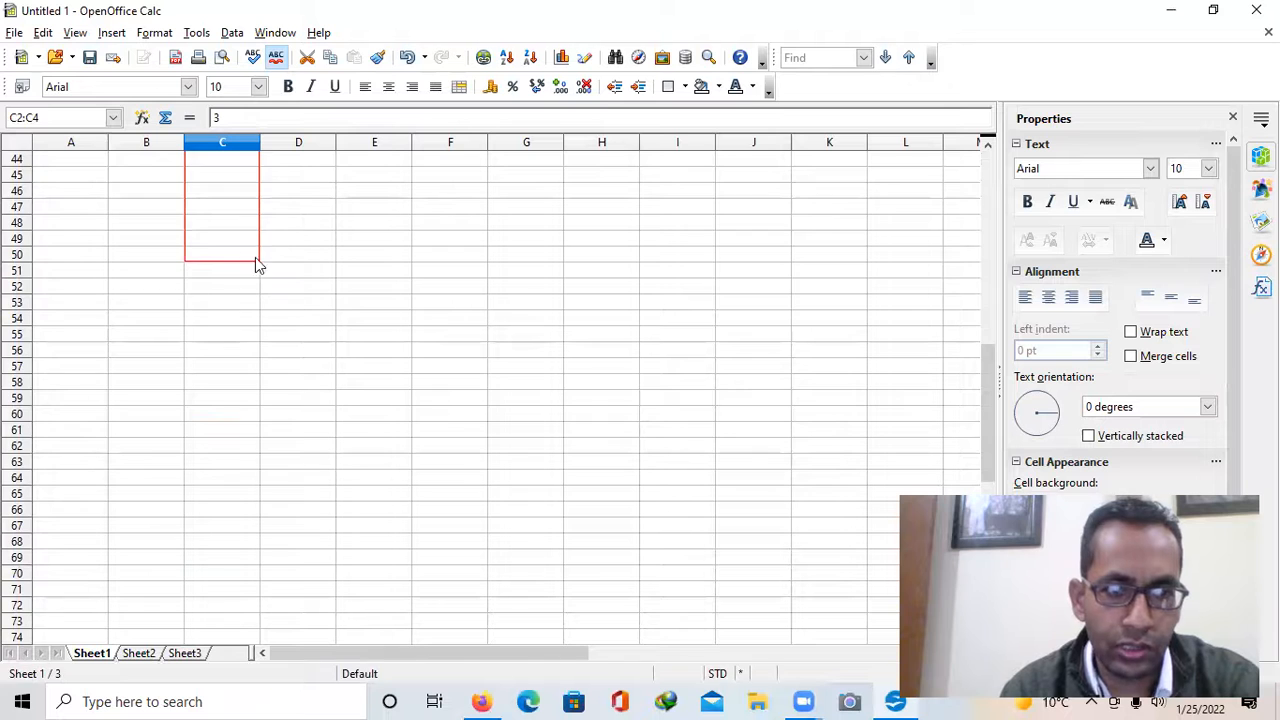
{"action": "scroll", "coordinate": [356, 283], "scroll_direction": "up", "scroll_amount": 12}
{"action": "scroll", "coordinate": [366, 295], "scroll_direction": "up", "scroll_amount": 3}
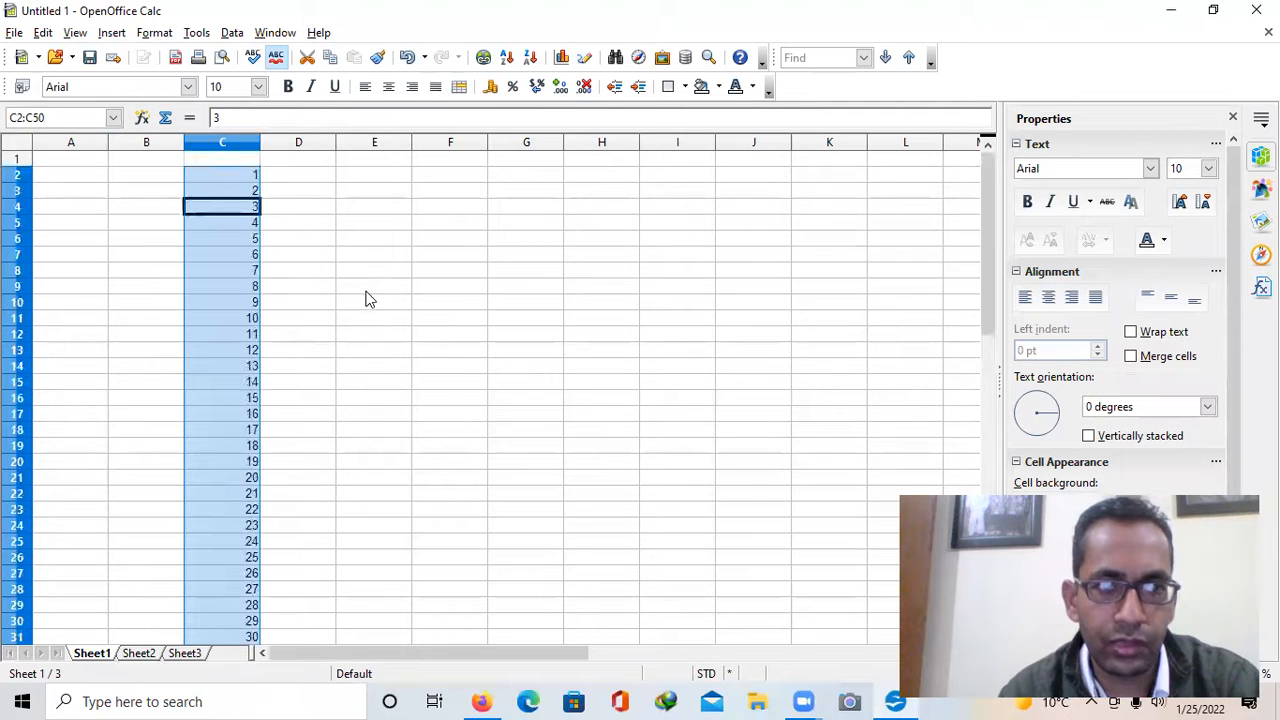
{"action": "left_click", "coordinate": [320, 211]}
Select the whole number series in the range C2:C50
{"action": "left_click", "coordinate": [229, 160]}
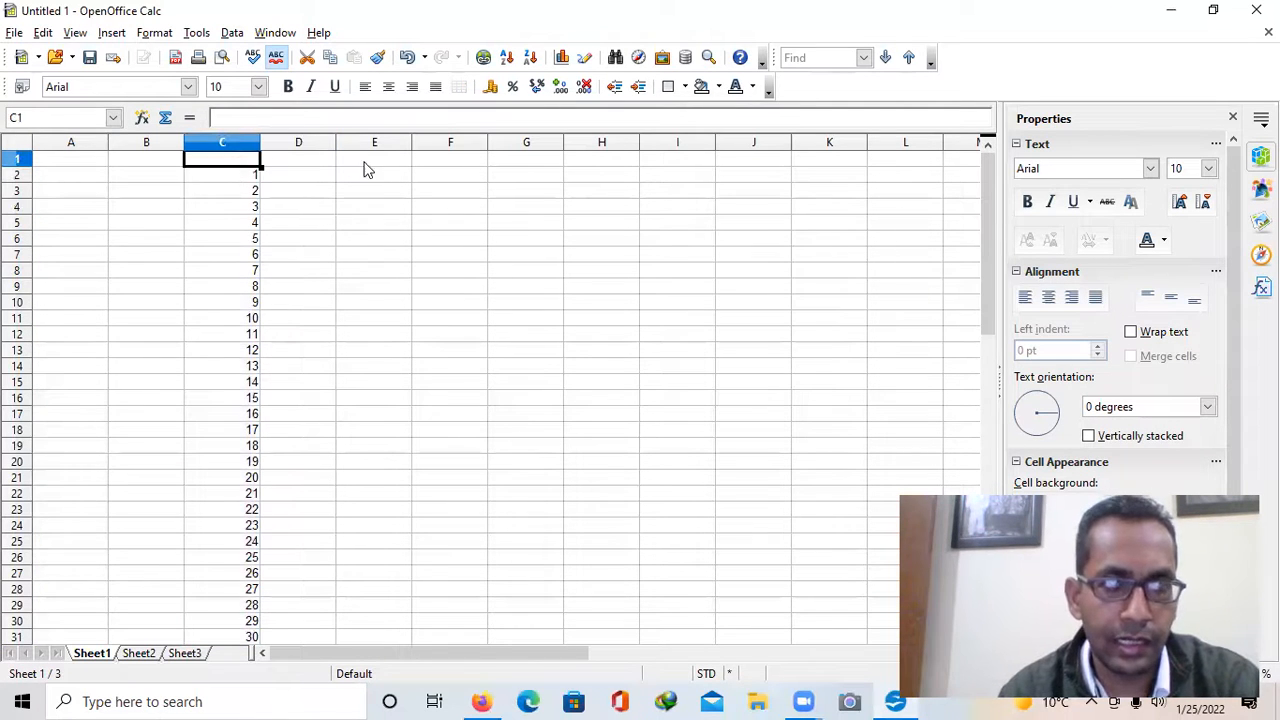
{"action": "left_click", "coordinate": [207, 177]}
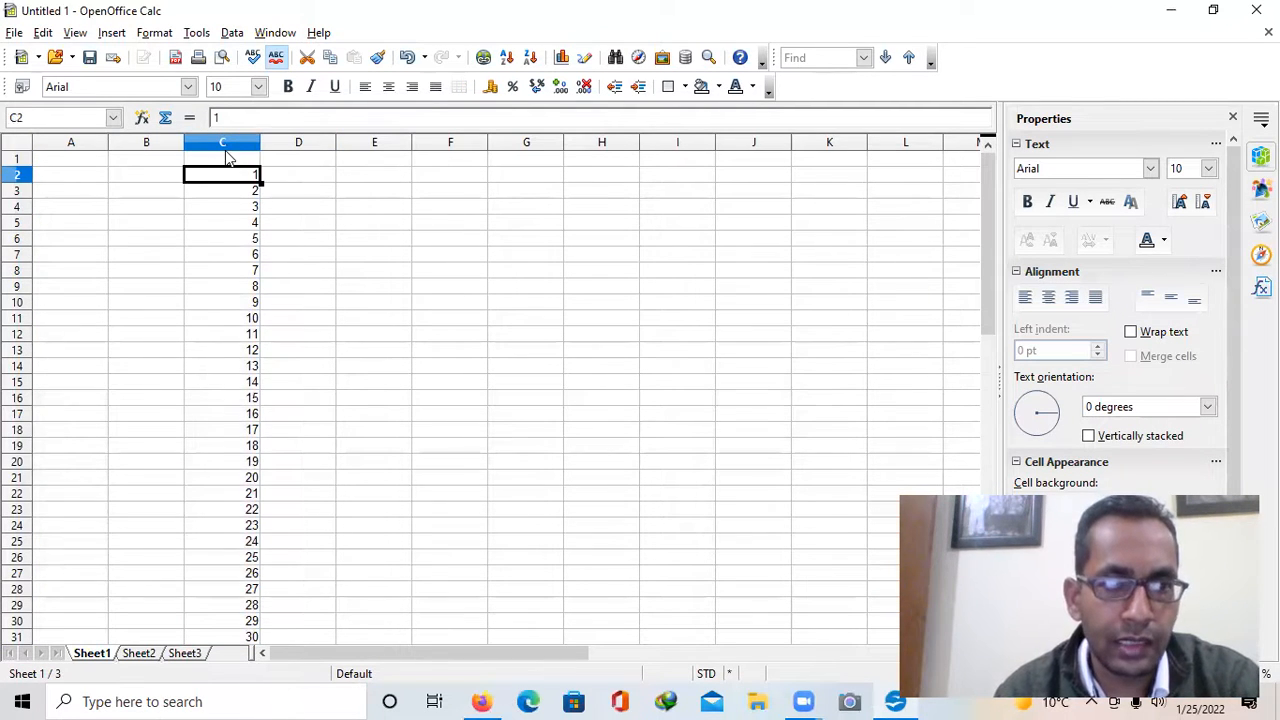
{"action": "left_click", "coordinate": [182, 221]}
{"action": "left_click_drag", "start_coordinate": [191, 177], "coordinate": [240, 278]}
{"action": "scroll", "coordinate": [350, 335], "scroll_direction": "up", "scroll_amount": 14}
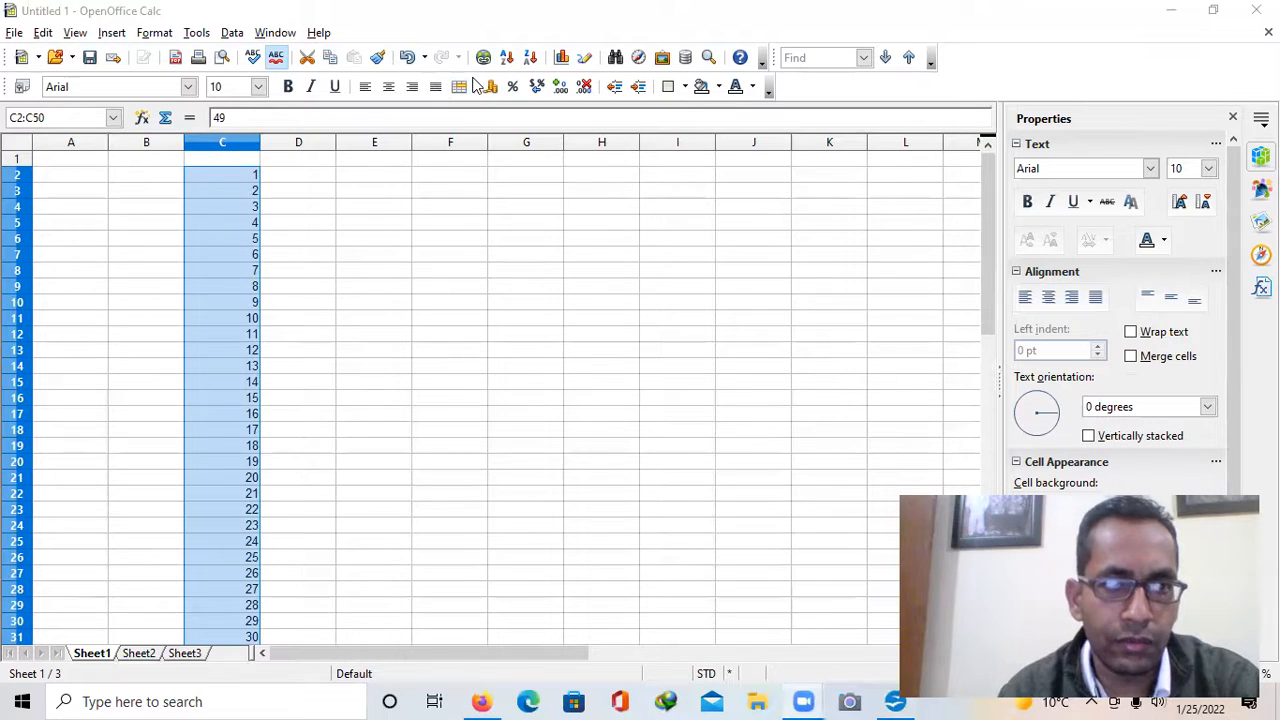
Try right and justified alignment on the numbers in C2:C50, and finish by centring them
{"action": "left_click", "coordinate": [389, 88]}
{"action": "left_click", "coordinate": [413, 88]}
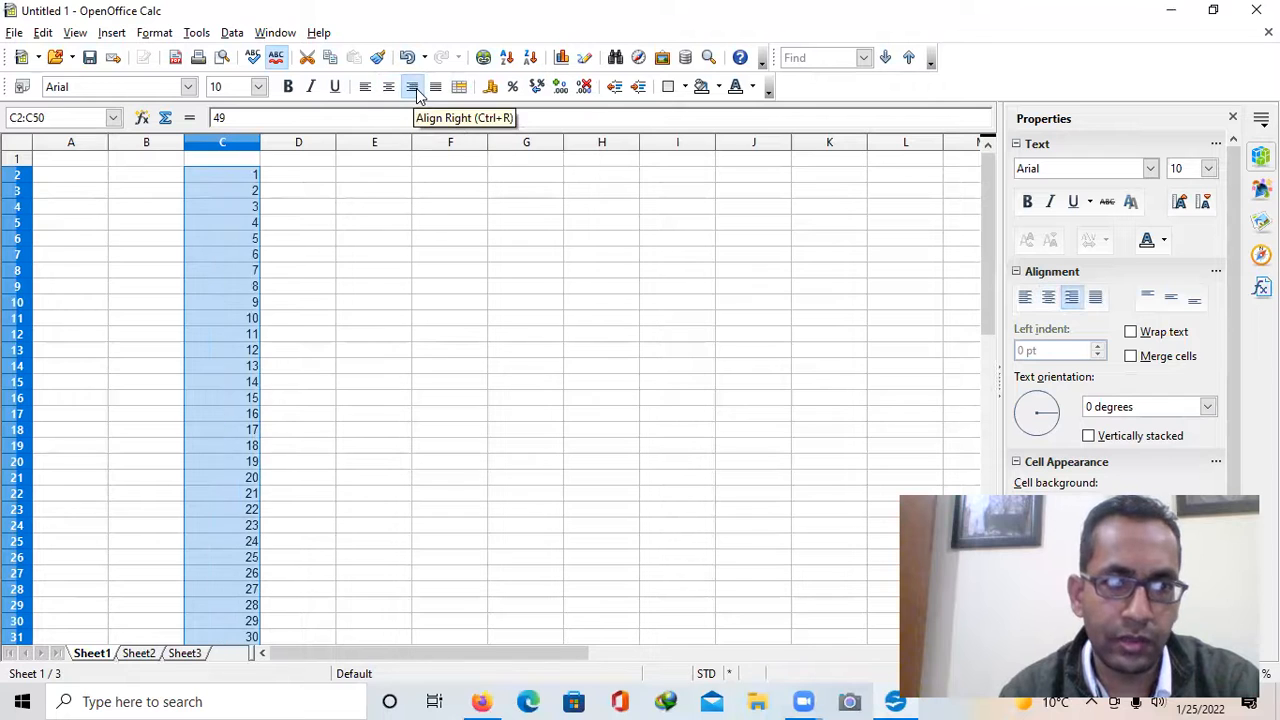
{"action": "left_click", "coordinate": [436, 88]}
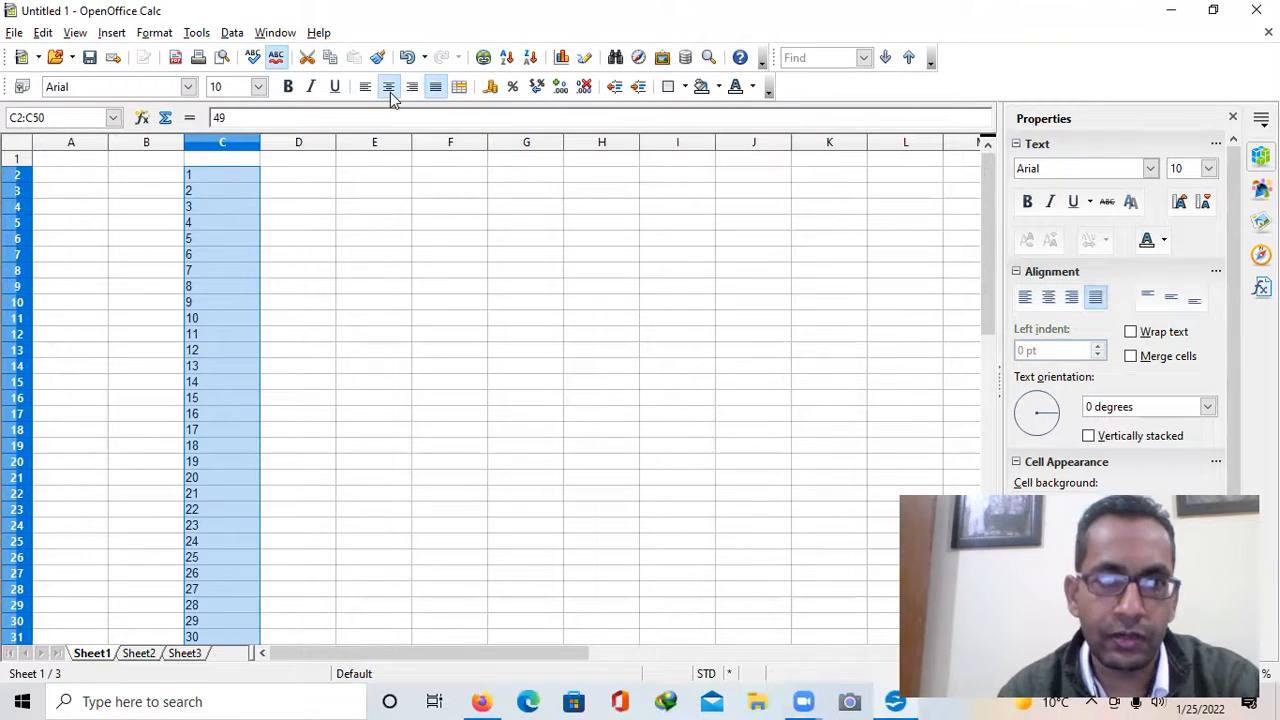
{"action": "left_click", "coordinate": [390, 92]}
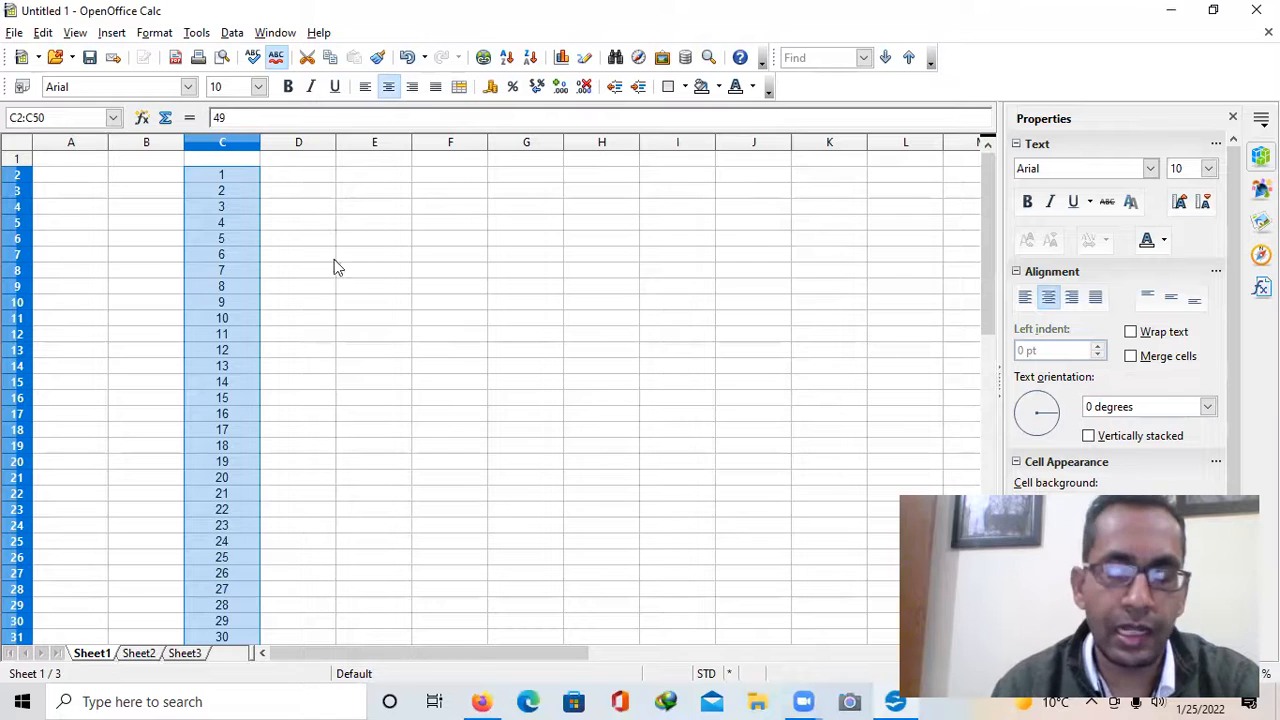
{"action": "left_click", "coordinate": [297, 240]}
Enter the heading "ROLL NO." in cell C1 above the number series
{"action": "double_click", "coordinate": [220, 158]}
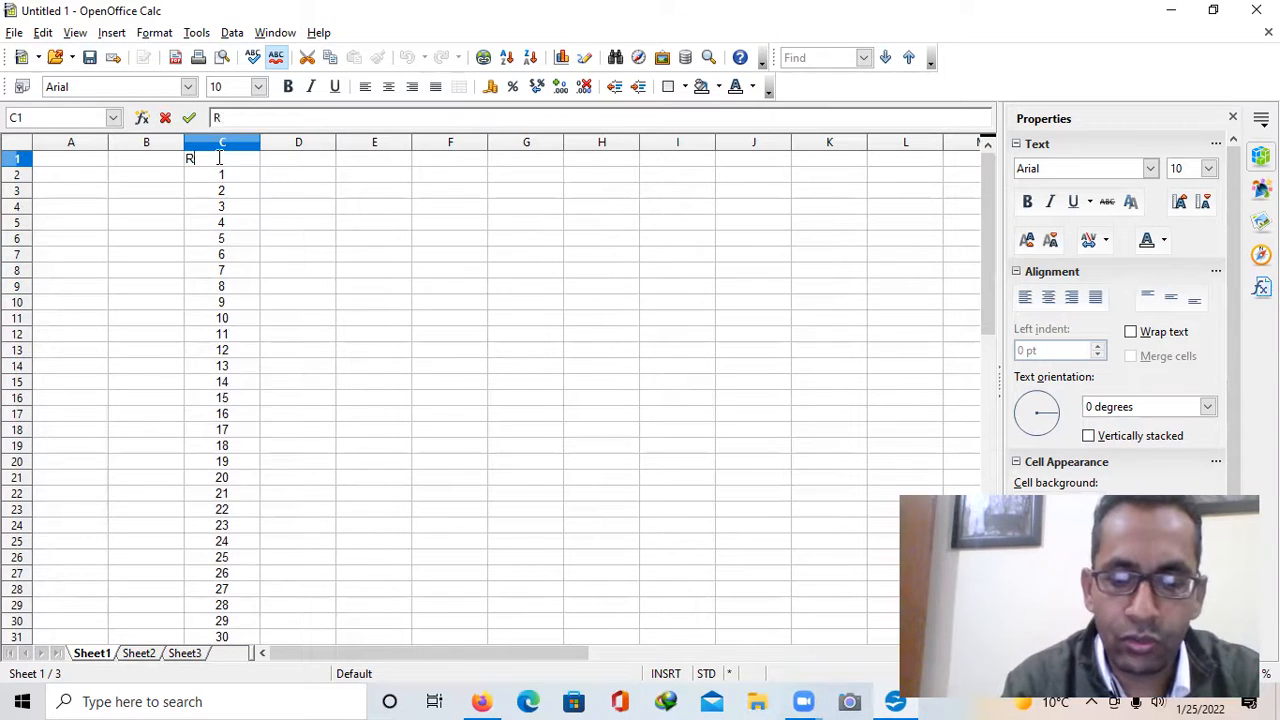
{"action": "type", "text": "."}
{"action": "left_click", "coordinate": [268, 195]}
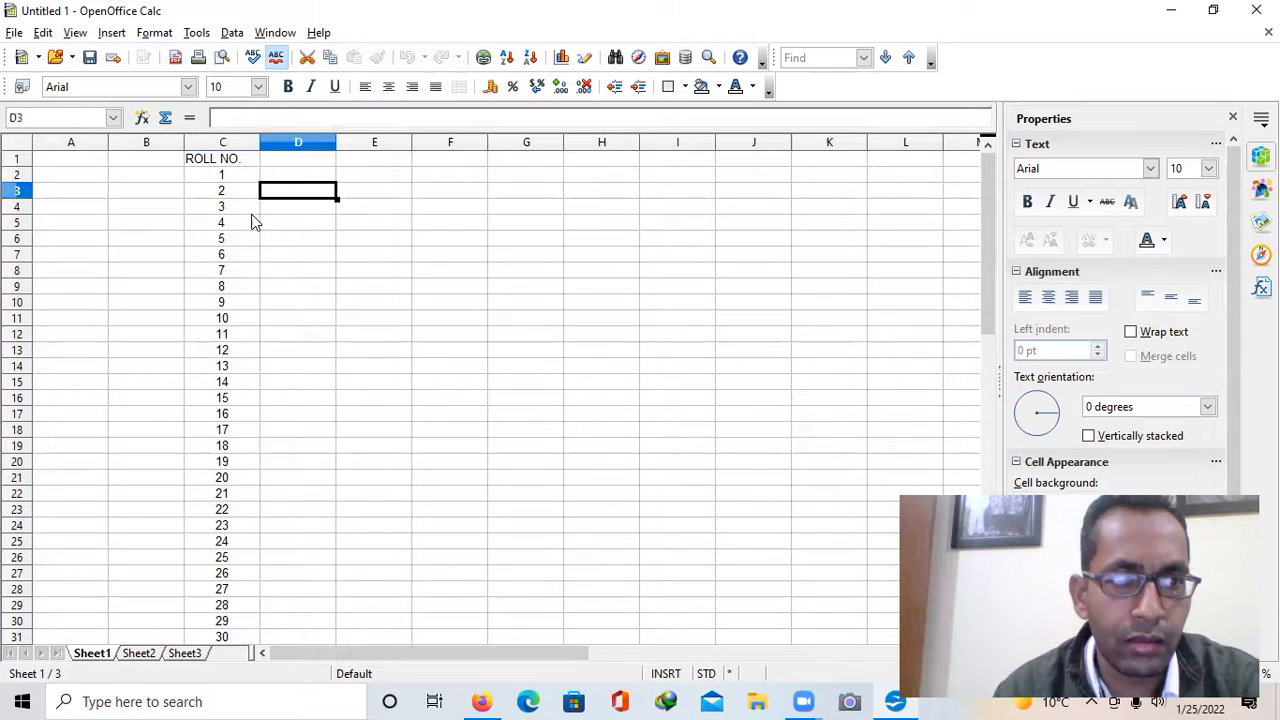
Format all of column C in bold with font size 15
{"action": "left_click", "coordinate": [222, 142]}
{"action": "left_click", "coordinate": [288, 87]}
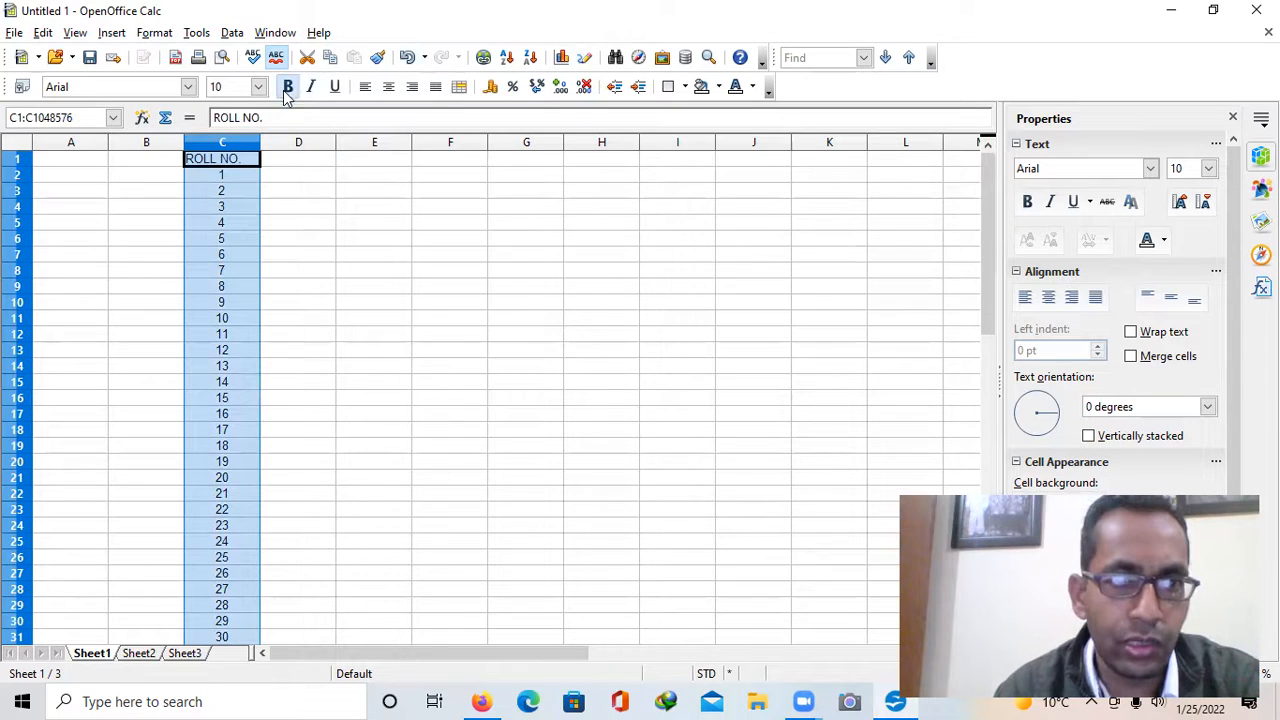
{"action": "left_click", "coordinate": [258, 87]}
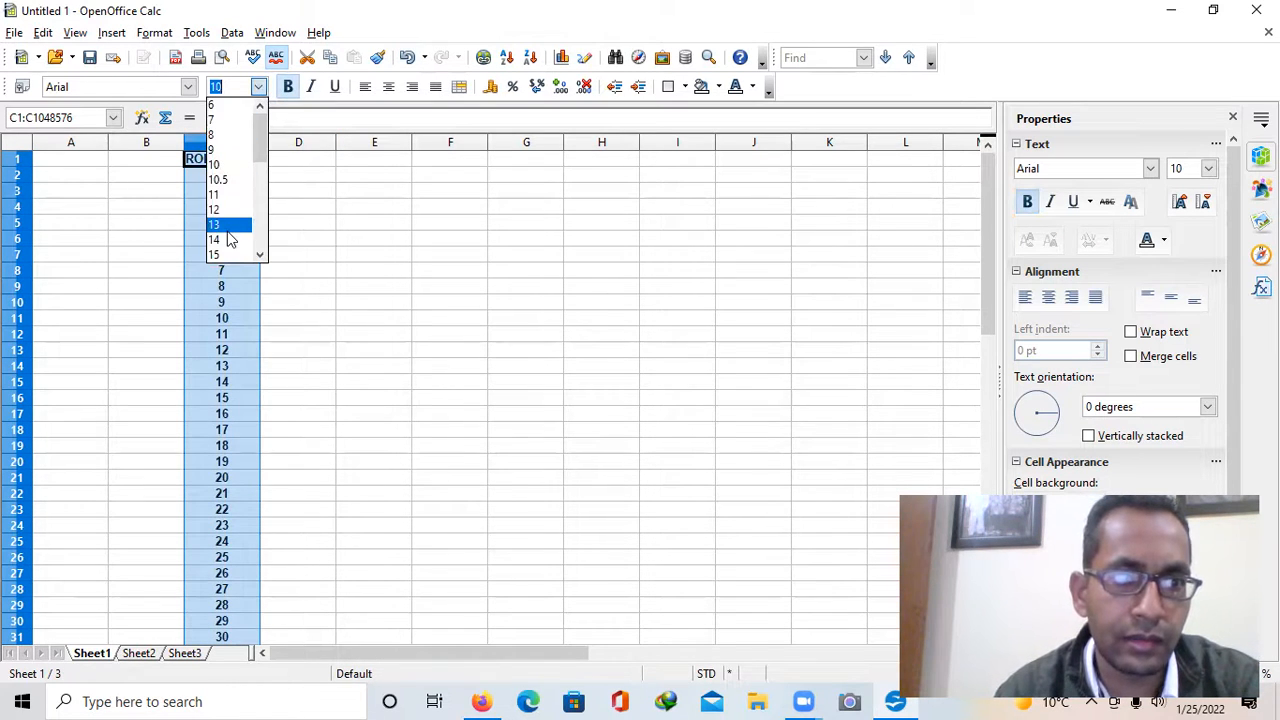
{"action": "scroll", "coordinate": [229, 240], "scroll_direction": "down", "scroll_amount": 6}
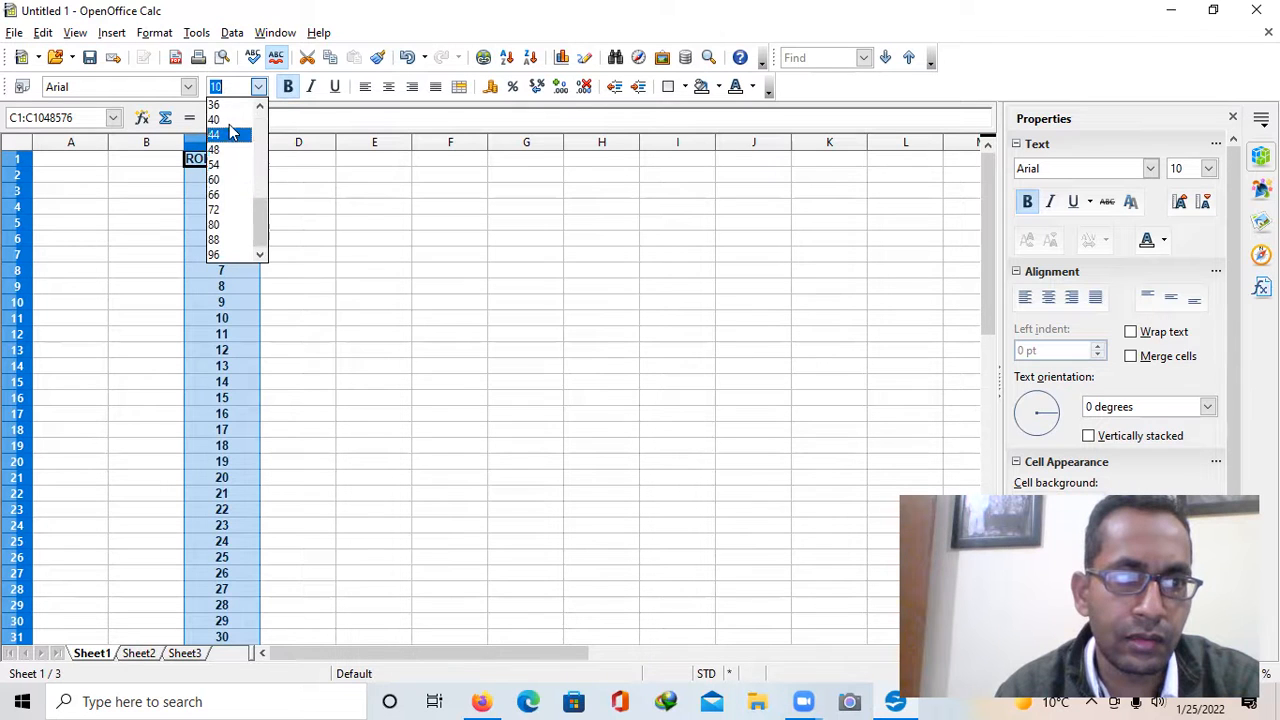
{"action": "scroll", "coordinate": [229, 133], "scroll_direction": "up", "scroll_amount": 6}
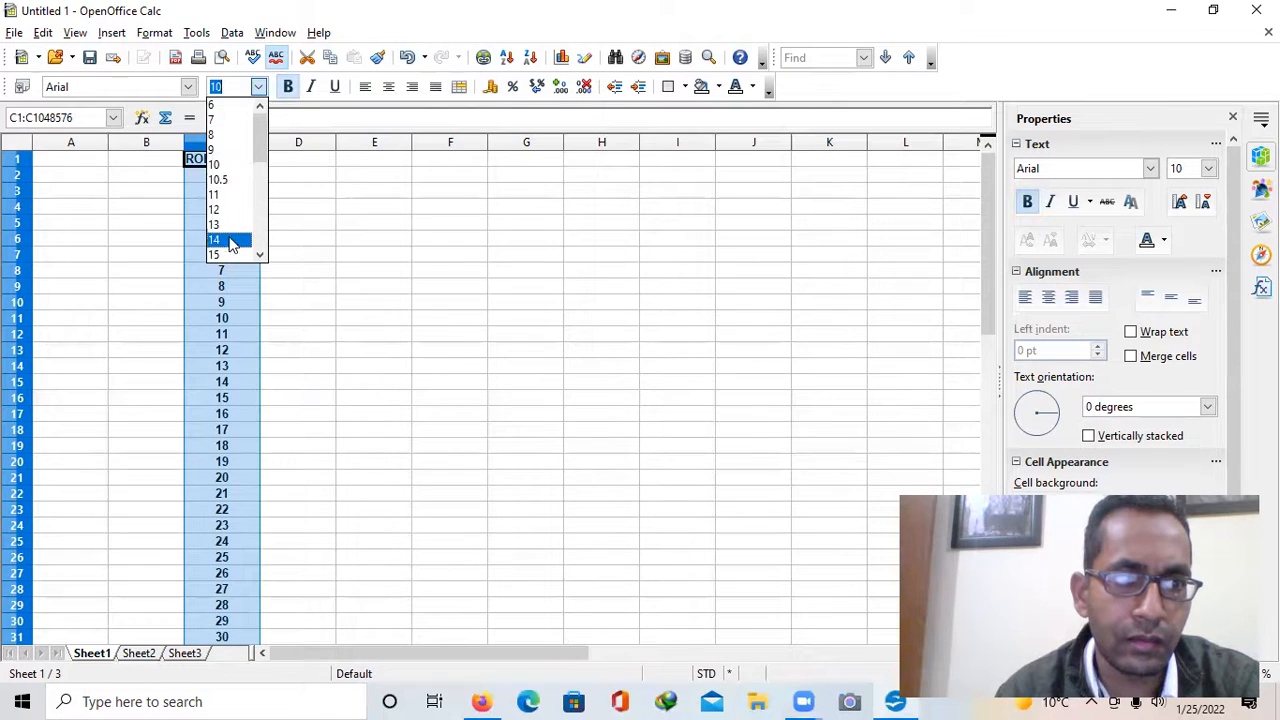
{"action": "left_click", "coordinate": [229, 254]}
{"action": "left_click", "coordinate": [340, 238]}
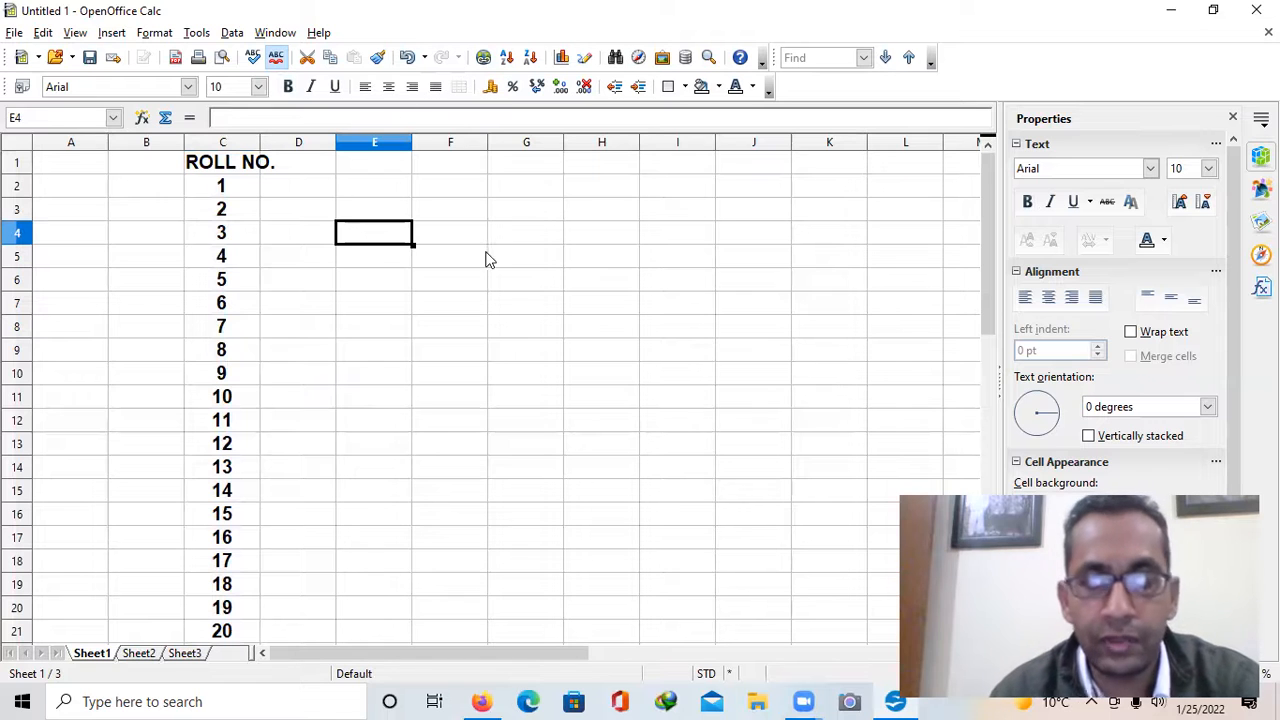
Widen column C to fit the "ROLL NO." heading and increase the height of row 1
{"action": "left_click_drag", "start_coordinate": [260, 138], "coordinate": [284, 138]}
{"action": "left_click_drag", "start_coordinate": [25, 175], "coordinate": [24, 197]}
Give the "ROLL NO." heading cell C1 an orange background
{"action": "left_click", "coordinate": [278, 188]}
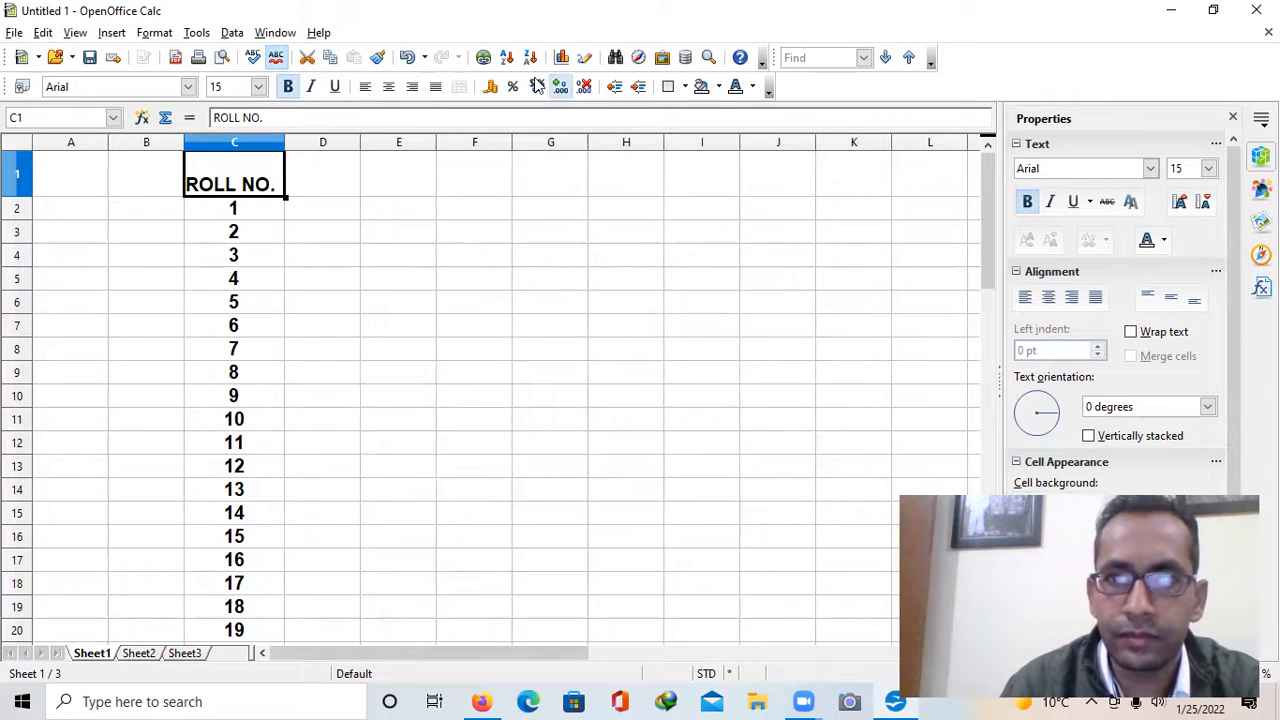
{"action": "left_click", "coordinate": [719, 87]}
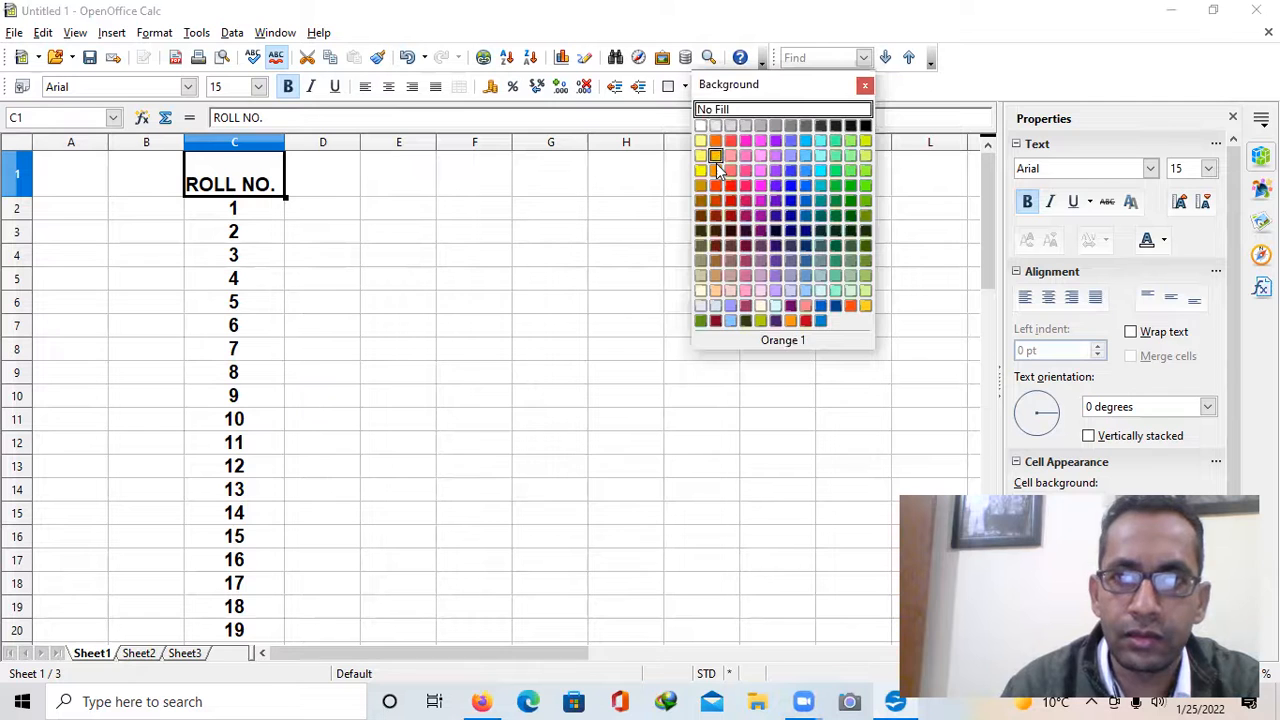
{"action": "left_click", "coordinate": [712, 172]}
{"action": "left_click", "coordinate": [452, 262]}
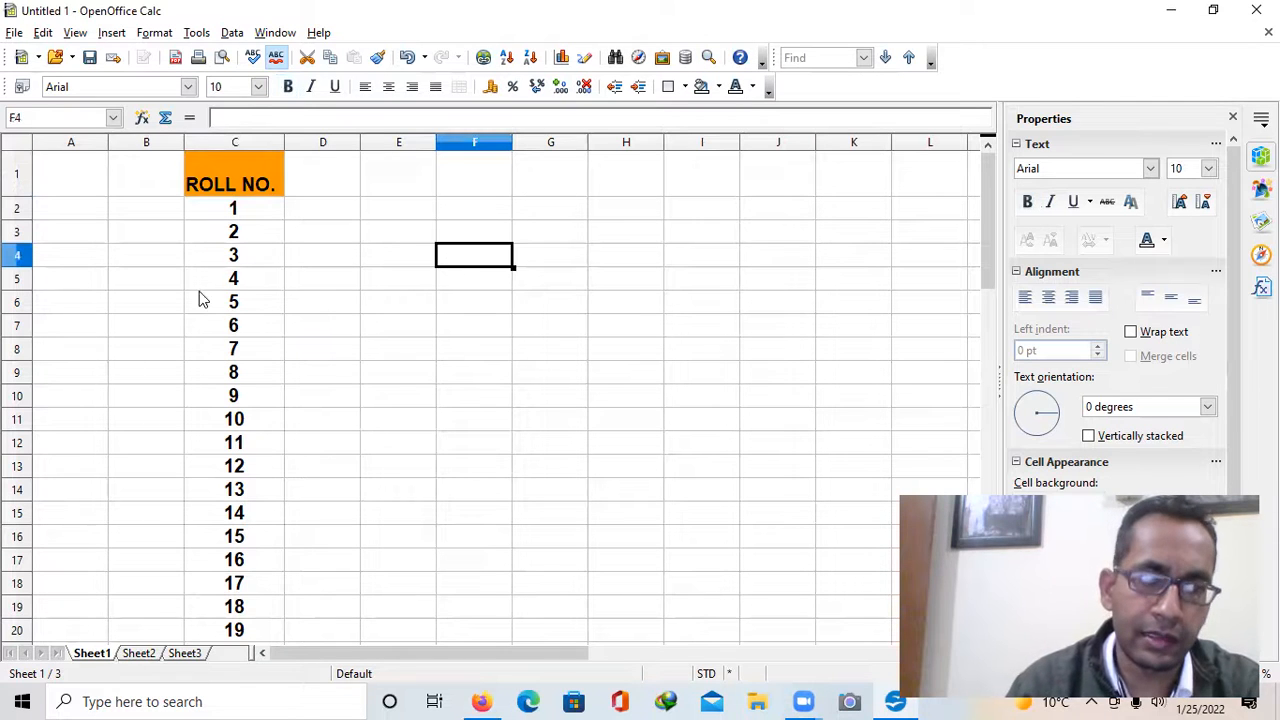
Apply borders around every cell in the range C1:C50
{"action": "left_click_drag", "start_coordinate": [180, 175], "coordinate": [246, 287]}
{"action": "scroll", "coordinate": [500, 325], "scroll_direction": "up", "scroll_amount": 15}
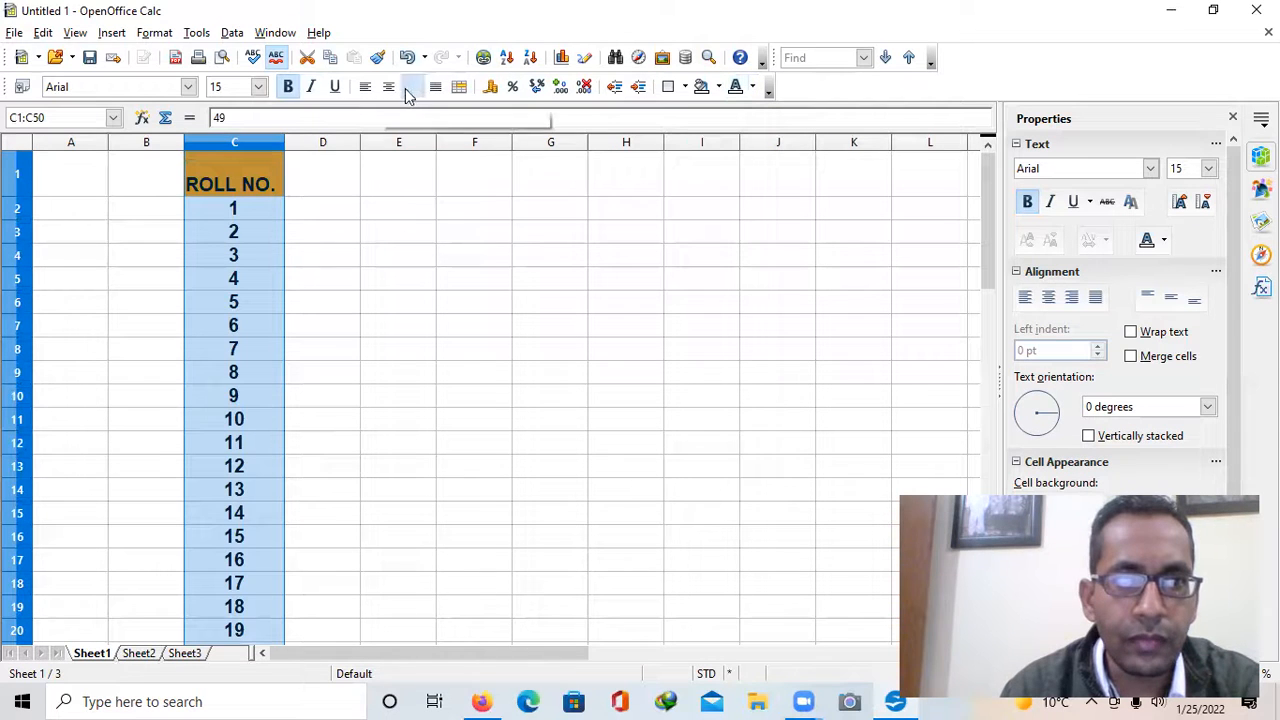
{"action": "left_click", "coordinate": [685, 88]}
{"action": "left_click", "coordinate": [744, 161]}
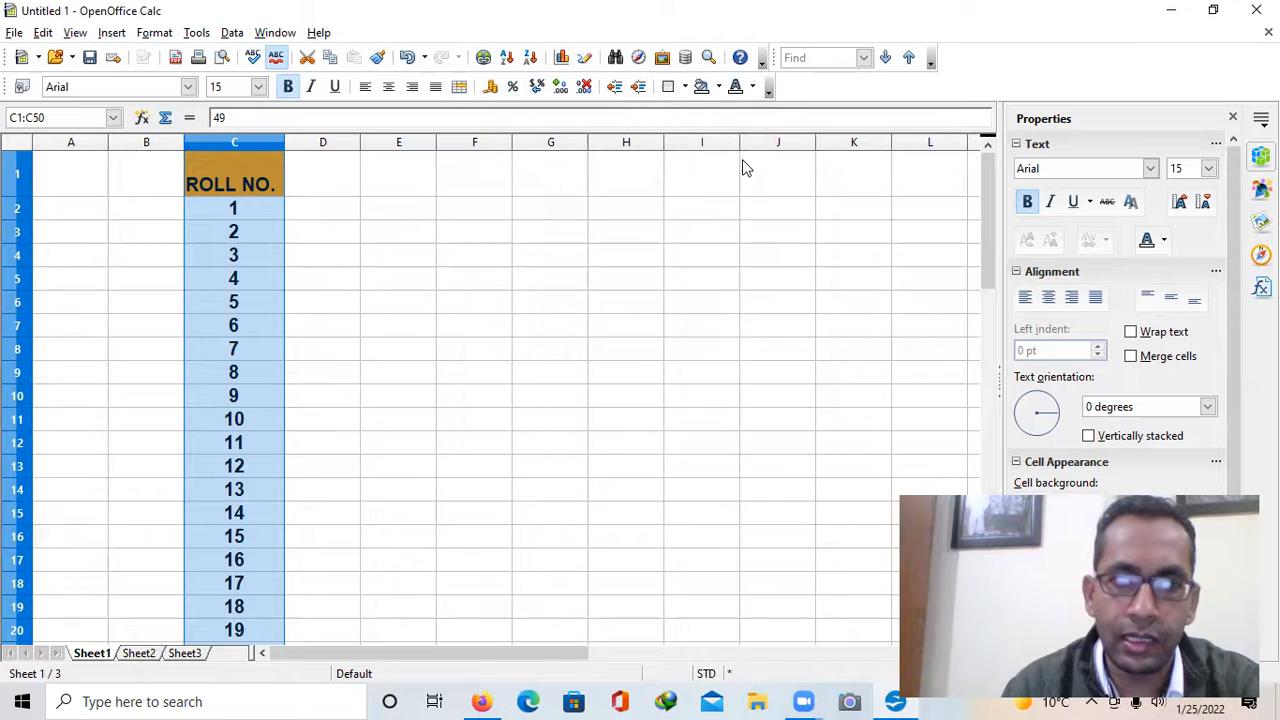
{"action": "left_click", "coordinate": [418, 236]}
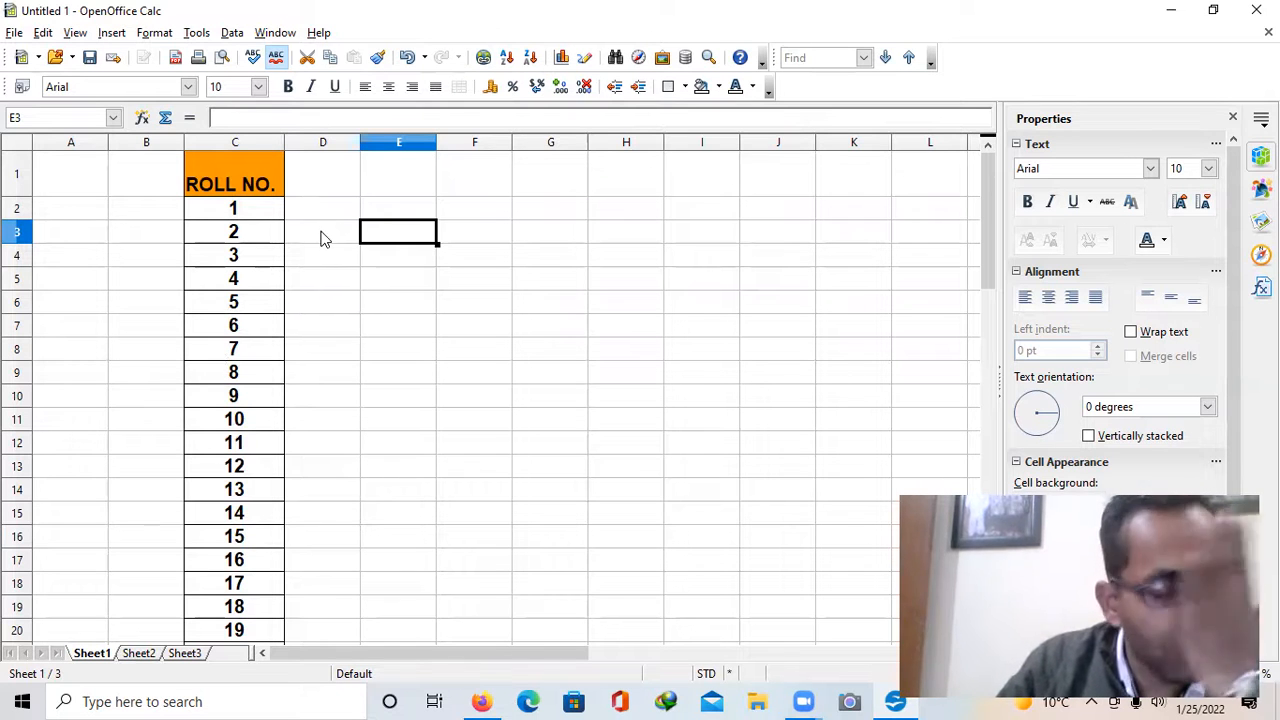
Enter the heading "STUDENT'S NAME" in cell D1
{"action": "left_click", "coordinate": [335, 193]}
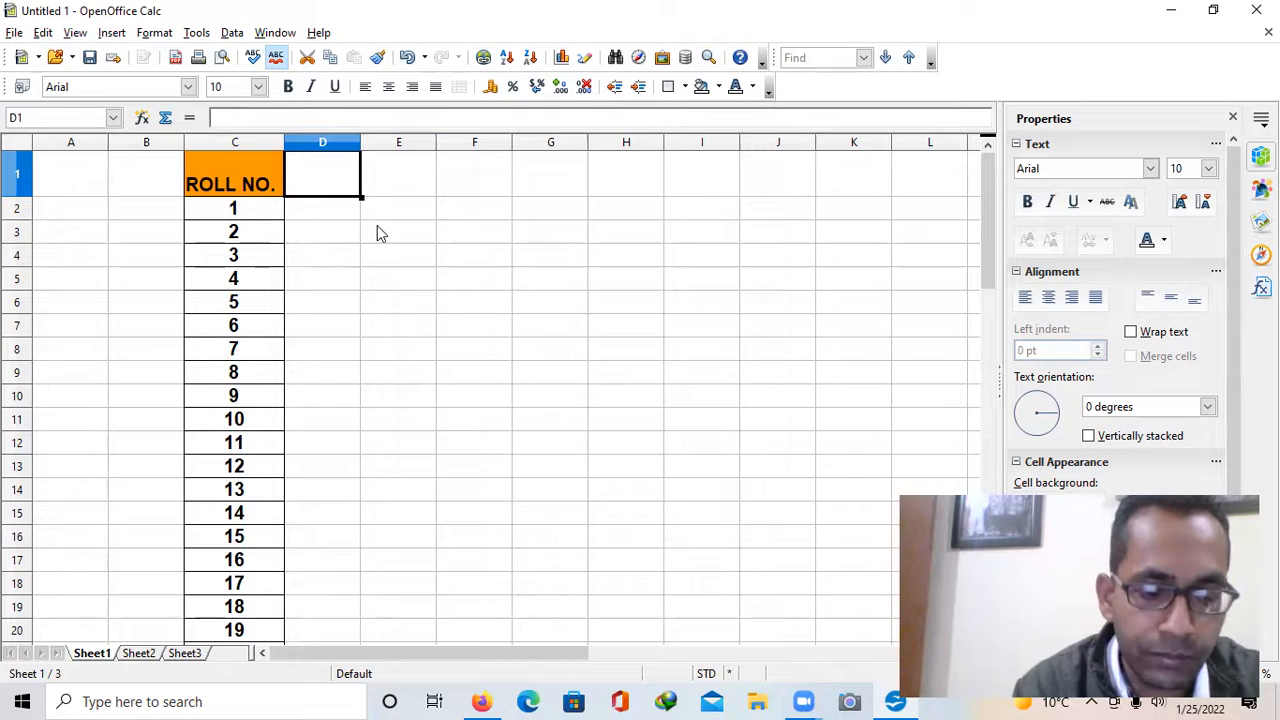
{"action": "type", "text": "S"}
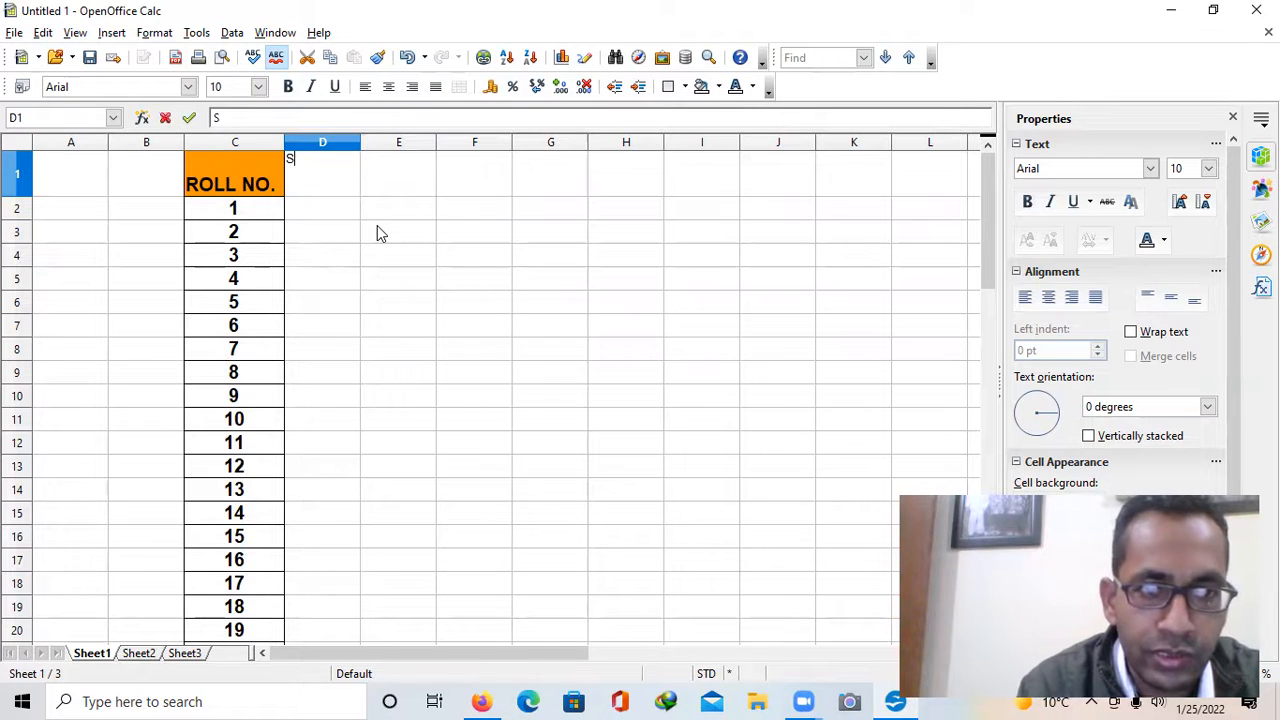
{"action": "type", "text": "TUDEN"}
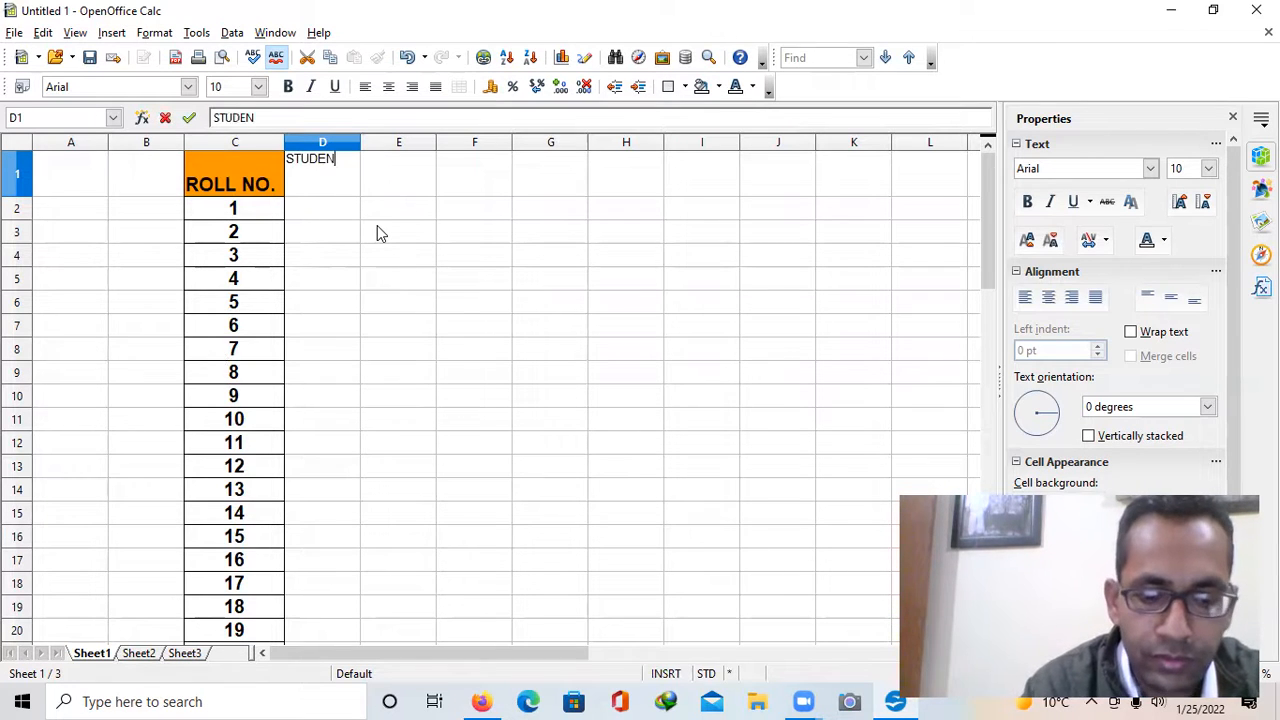
{"action": "type", "text": "TS NAME"}
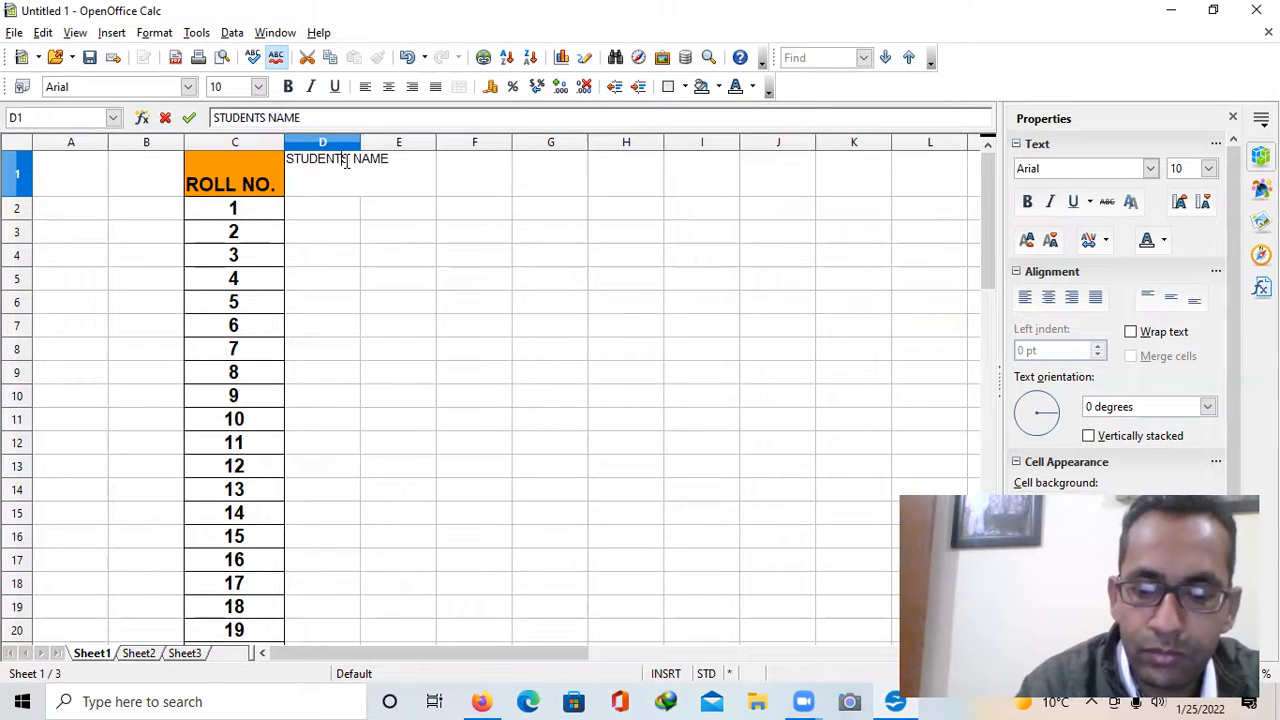
{"action": "type", "text": "'"}
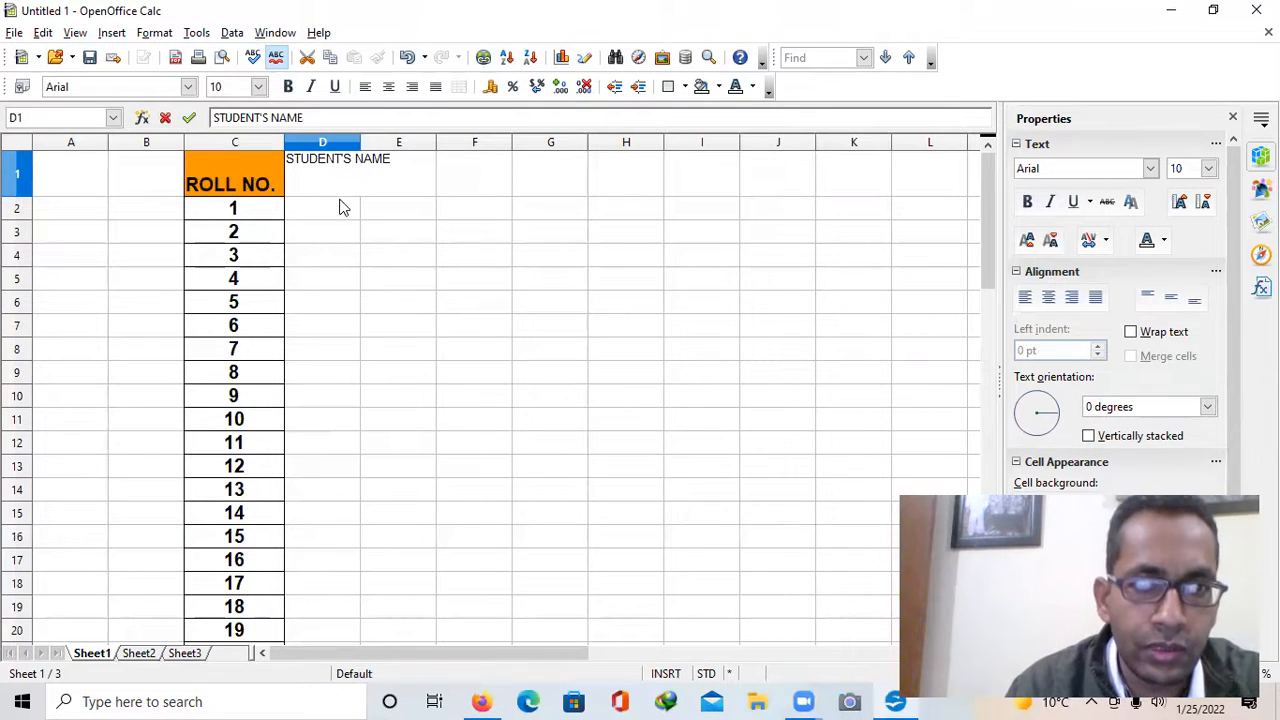
{"action": "left_click", "coordinate": [343, 207]}
{"action": "left_click", "coordinate": [390, 174]}
Format the heading in D1 in bold at font size 15 and widen column D to fit it
{"action": "left_click", "coordinate": [313, 160]}
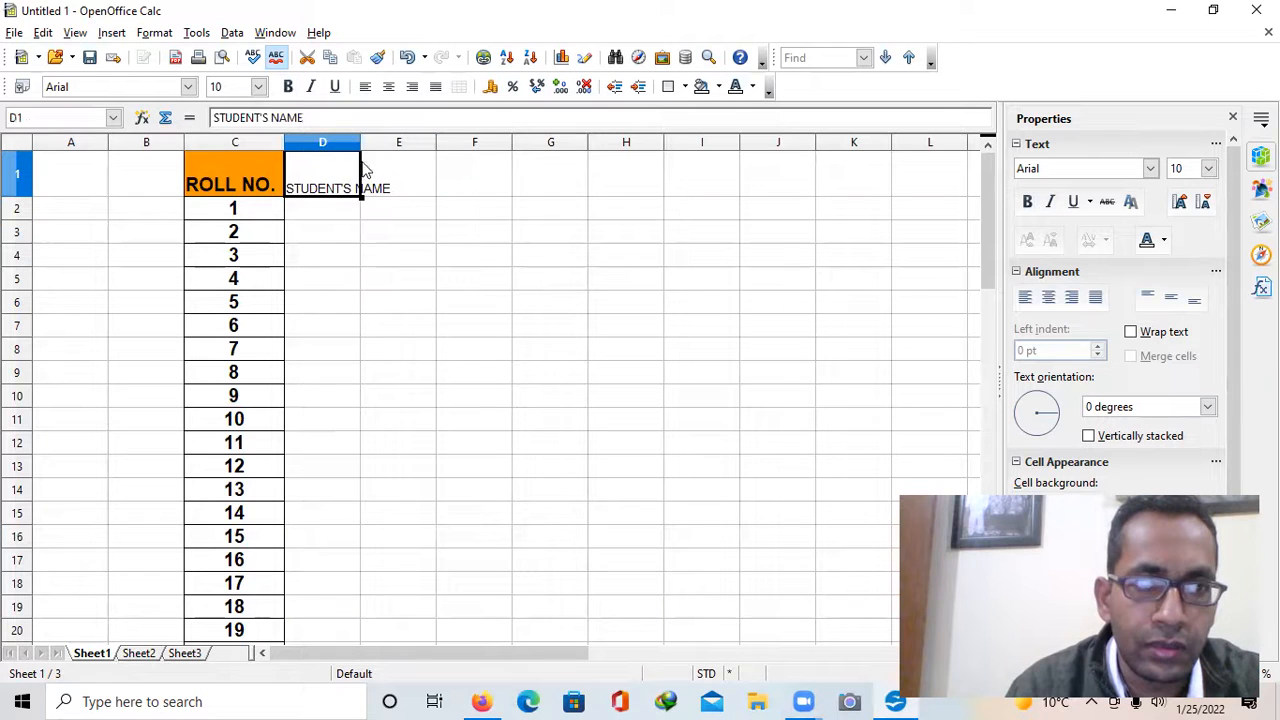
{"action": "left_click_drag", "start_coordinate": [360, 142], "coordinate": [443, 150]}
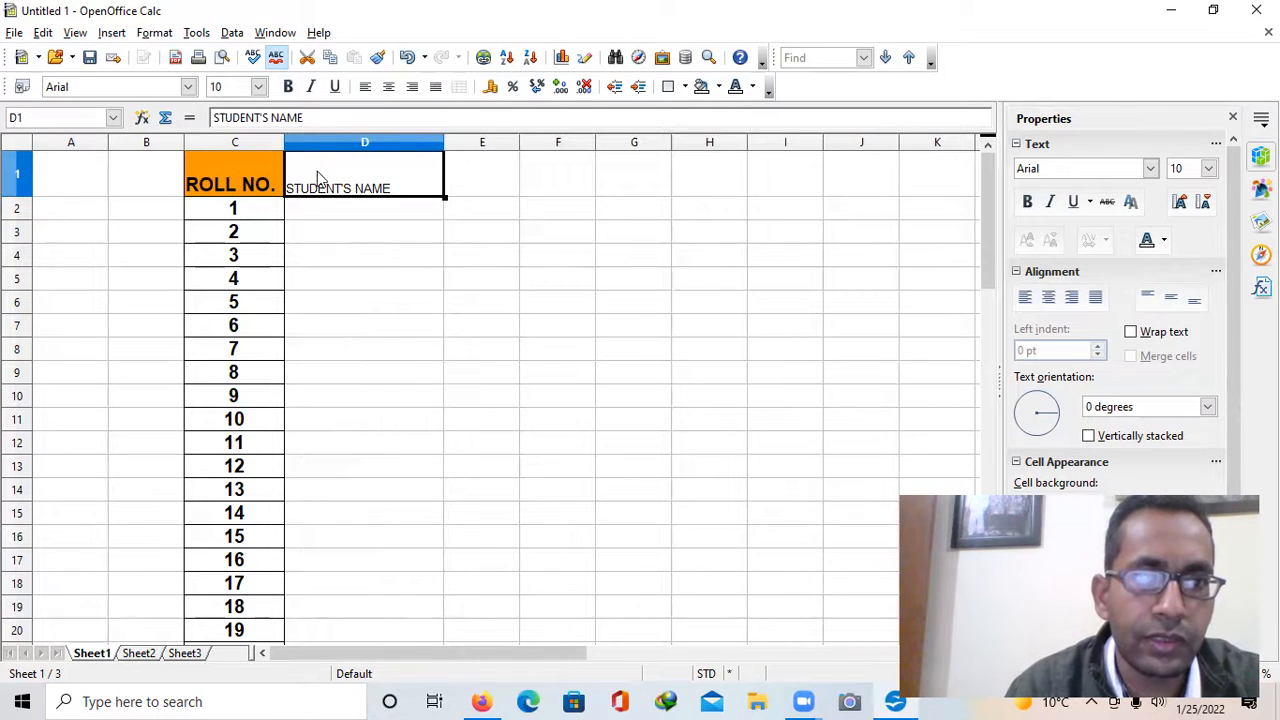
{"action": "left_click", "coordinate": [287, 86]}
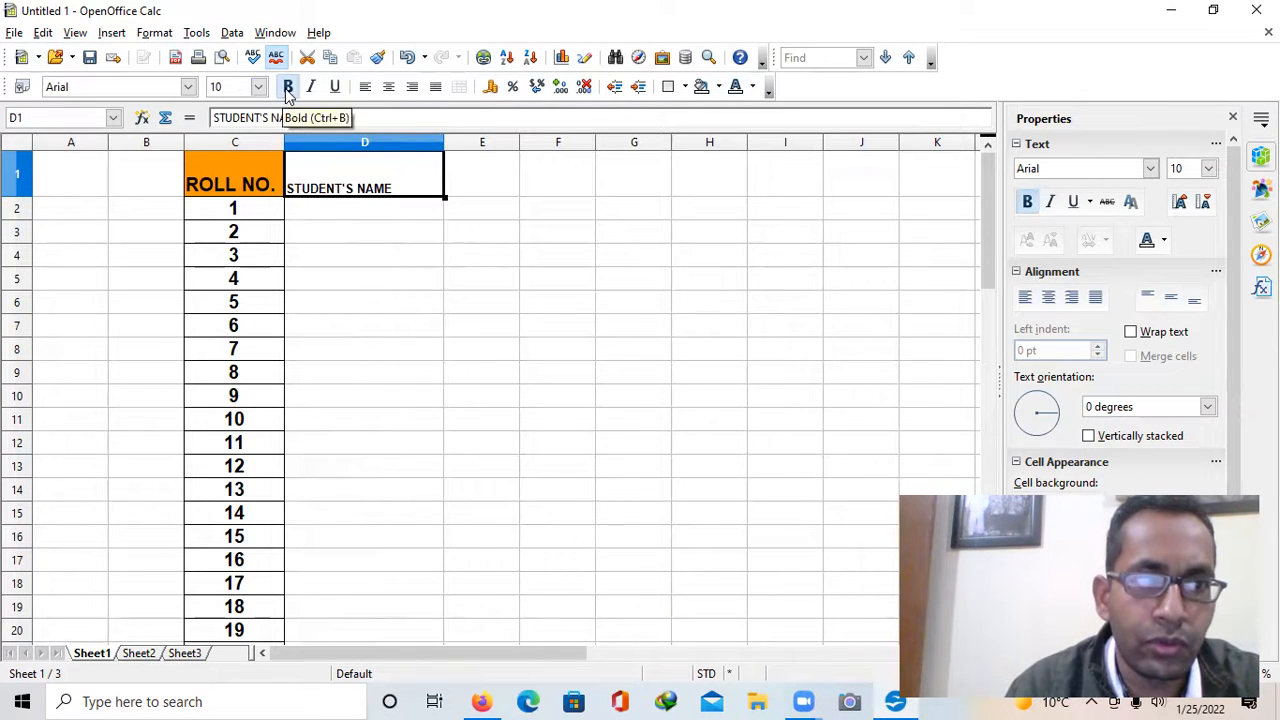
{"action": "left_click", "coordinate": [258, 86]}
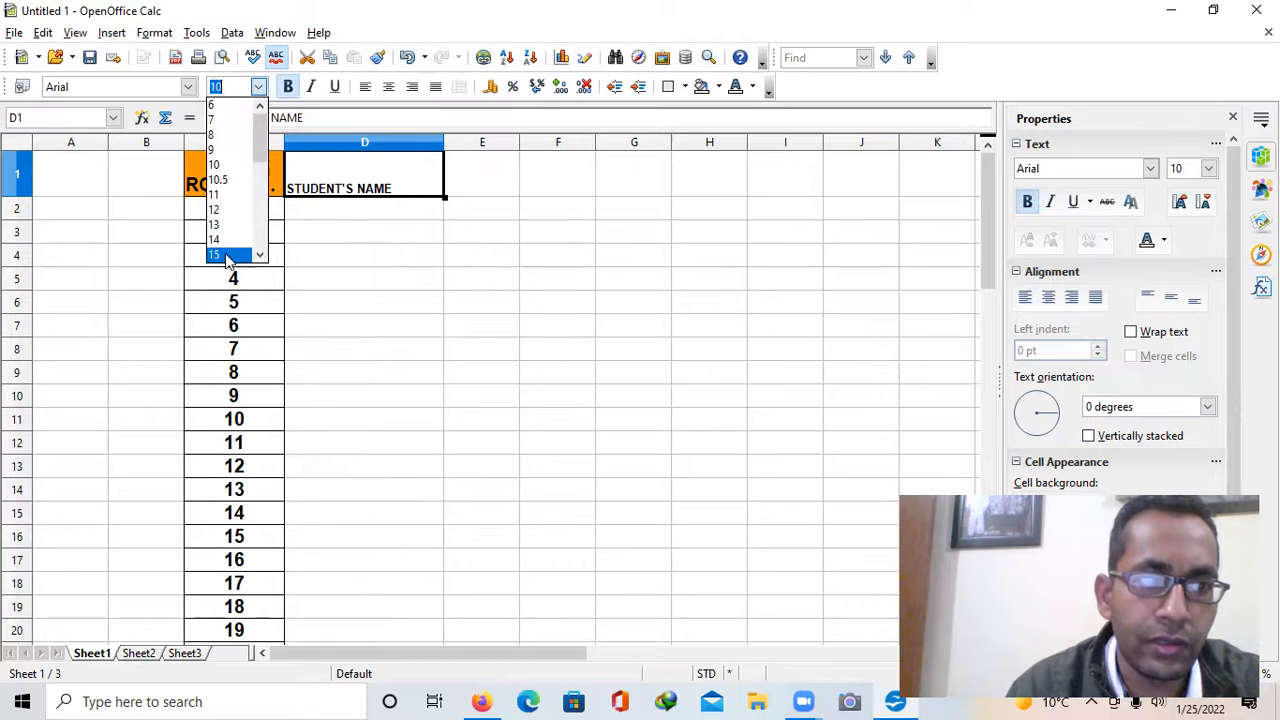
{"action": "left_click", "coordinate": [214, 254]}
{"action": "left_click_drag", "start_coordinate": [446, 141], "coordinate": [464, 141]}
Enter the names of the first four students in cells D2 to D5
{"action": "left_click", "coordinate": [383, 211]}
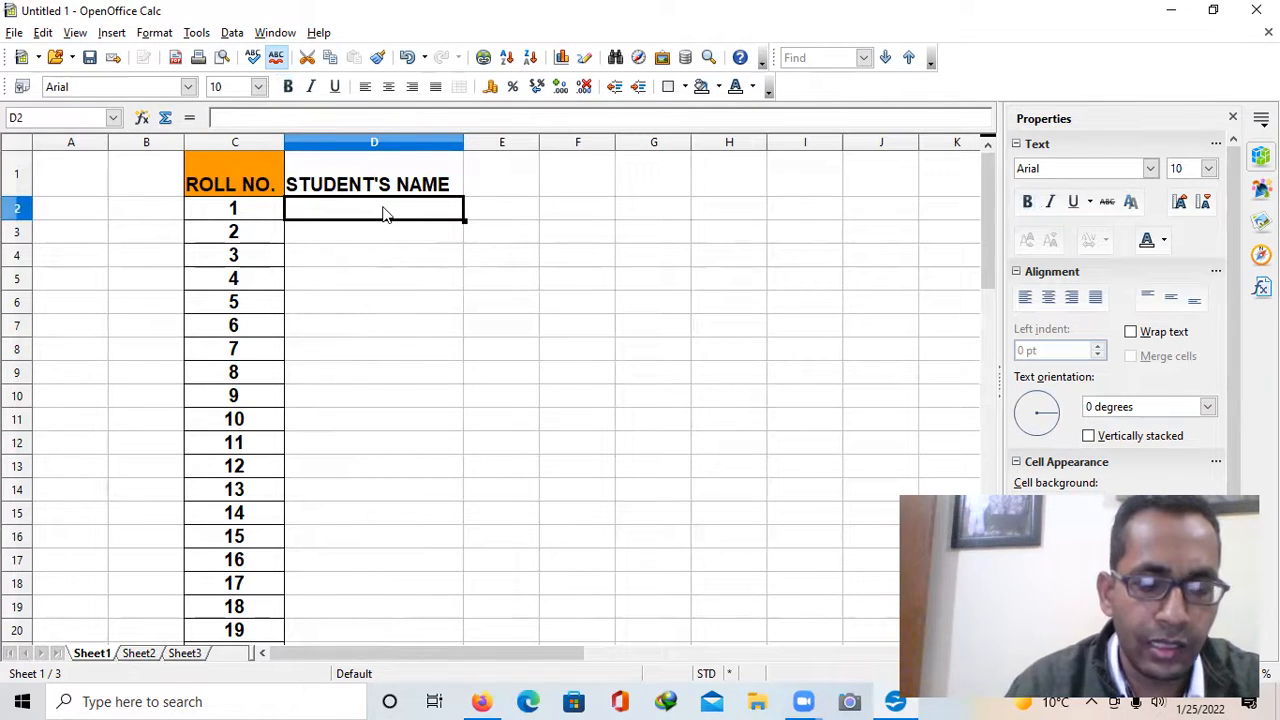
{"action": "type", "text": "ARNAV"}
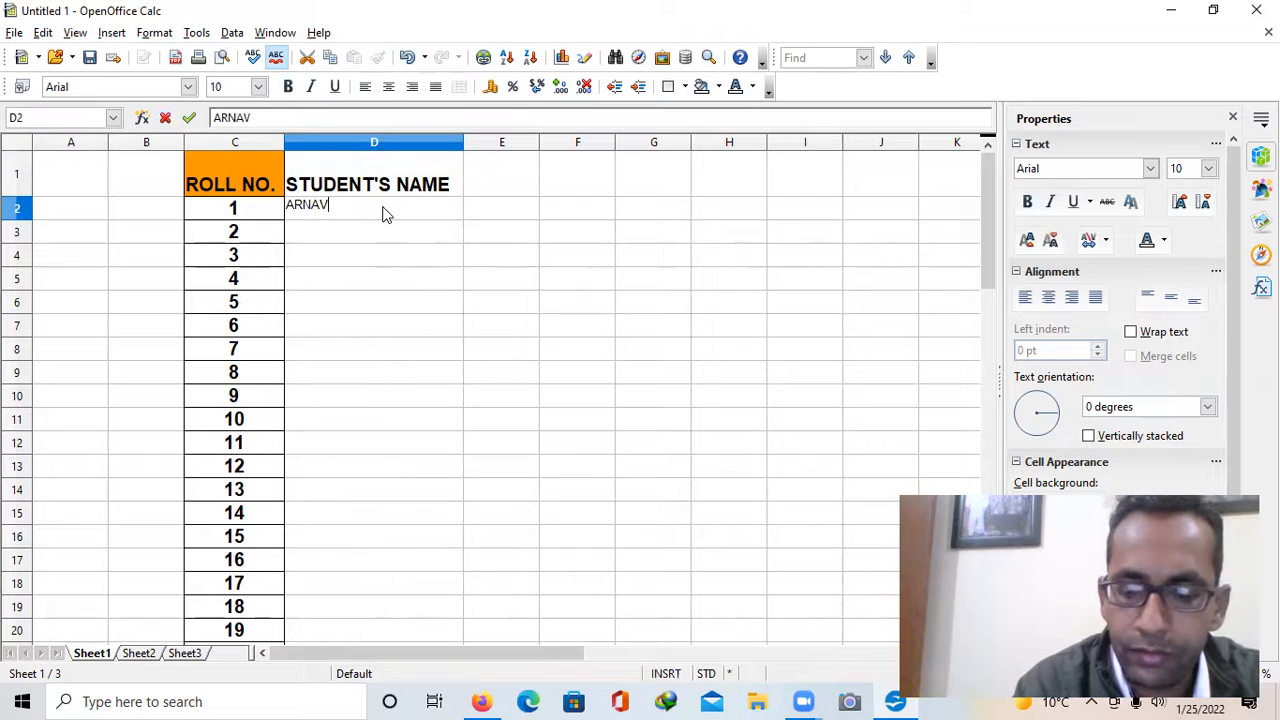
{"action": "key", "text": "Return"}
{"action": "type", "text": "V"}
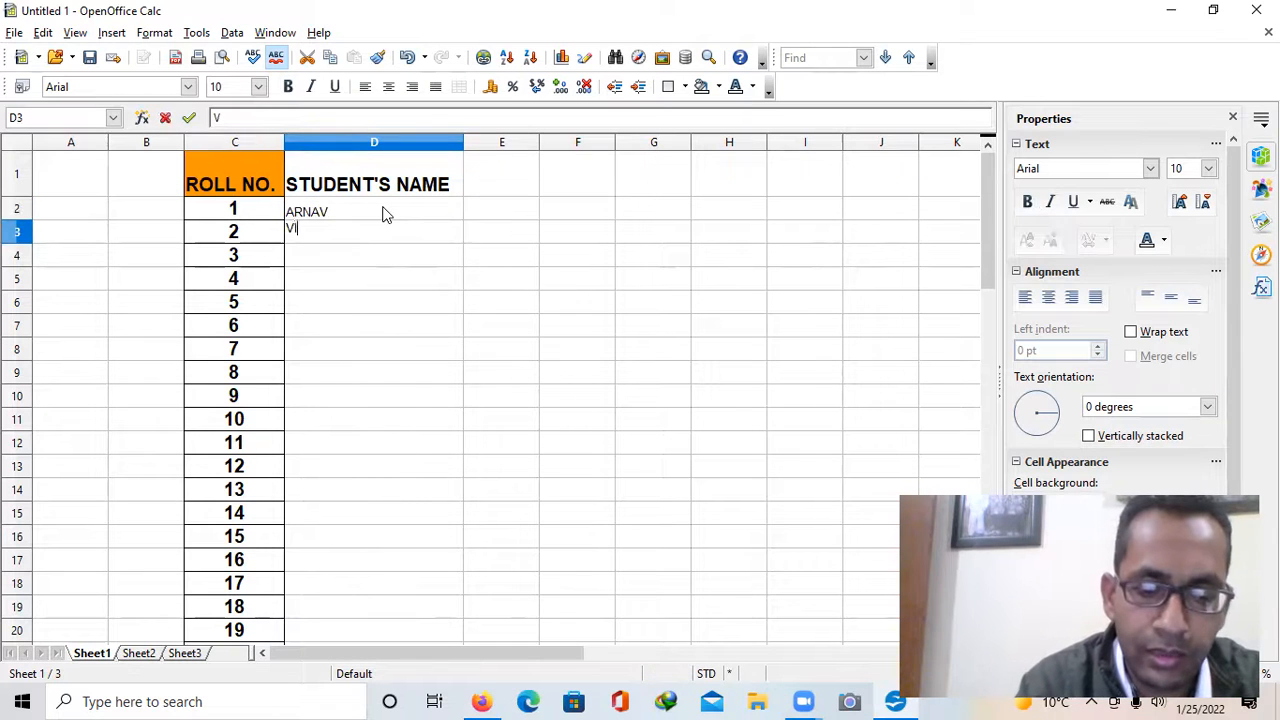
{"action": "type", "text": "ISHAL"}
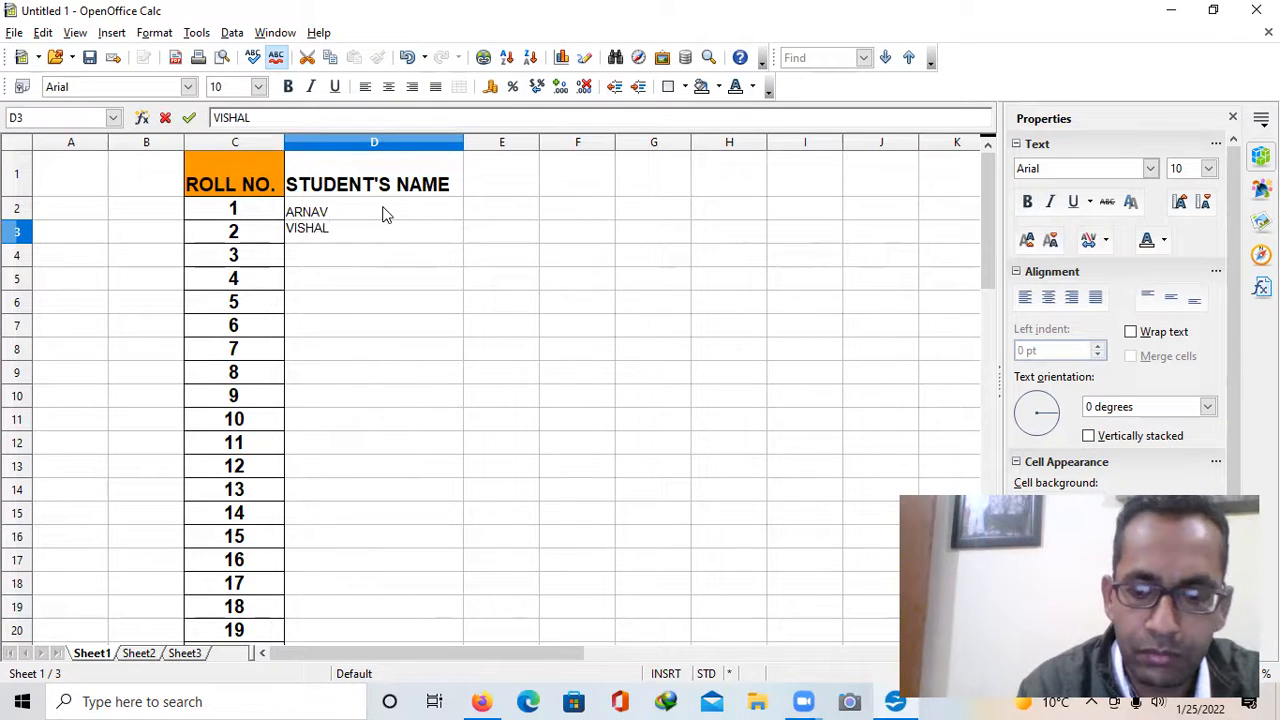
{"action": "key", "text": "Return"}
{"action": "type", "text": "MANOJ"}
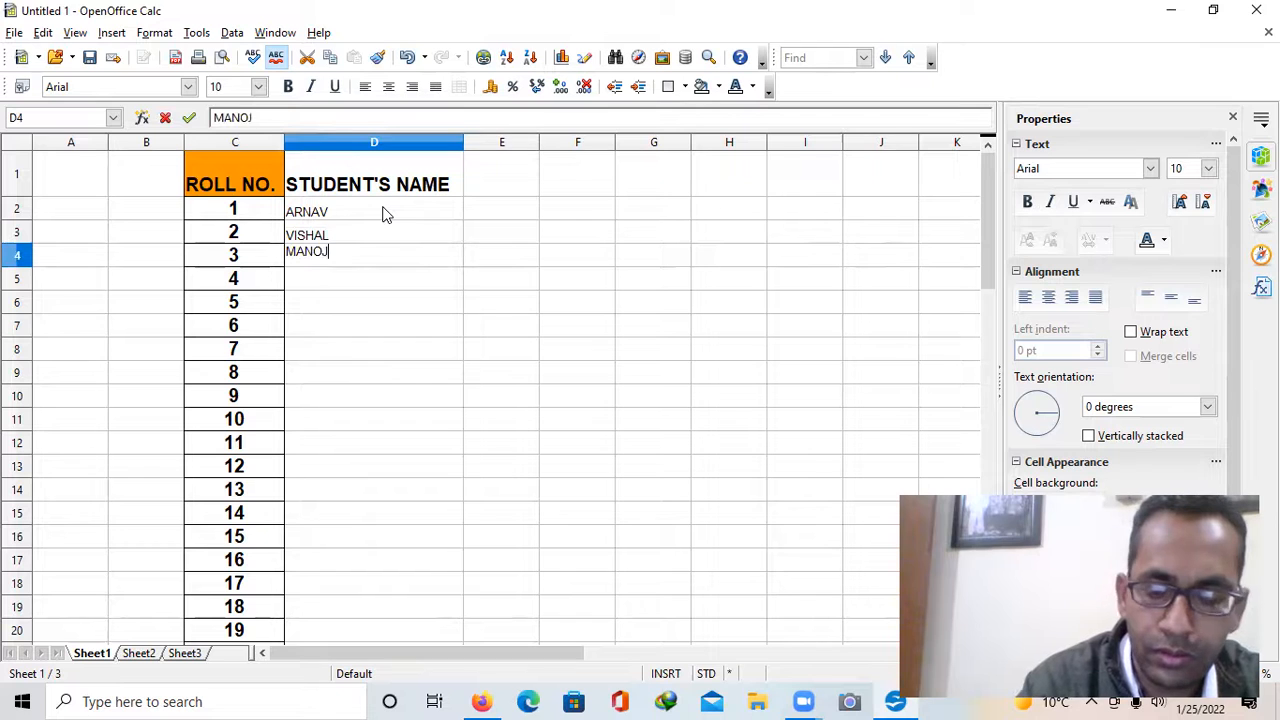
{"action": "key", "text": "Return"}
{"action": "type", "text": "RAGHAV"}
{"action": "key", "text": "Return"}
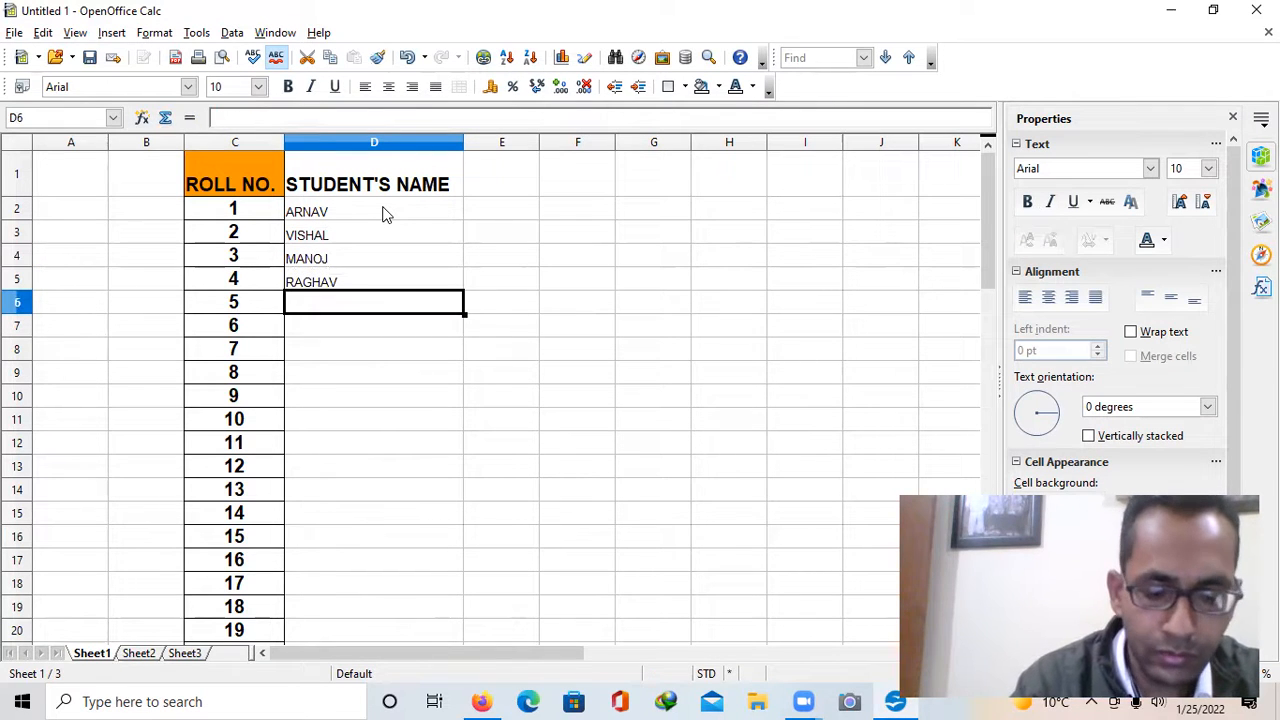
Enter the names of the next three students in cells D6 to D8
{"action": "type", "text": "SHILPEE"}
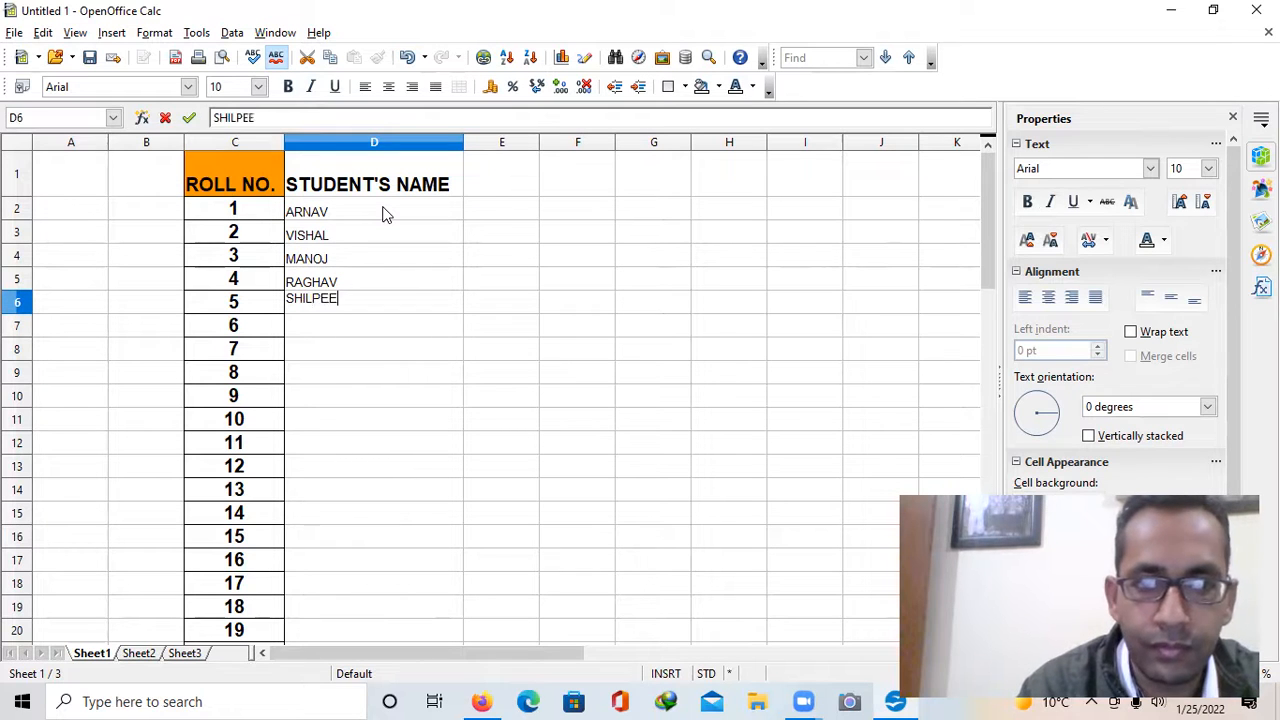
{"action": "key", "text": "Return"}
{"action": "type", "text": "AMIT"}
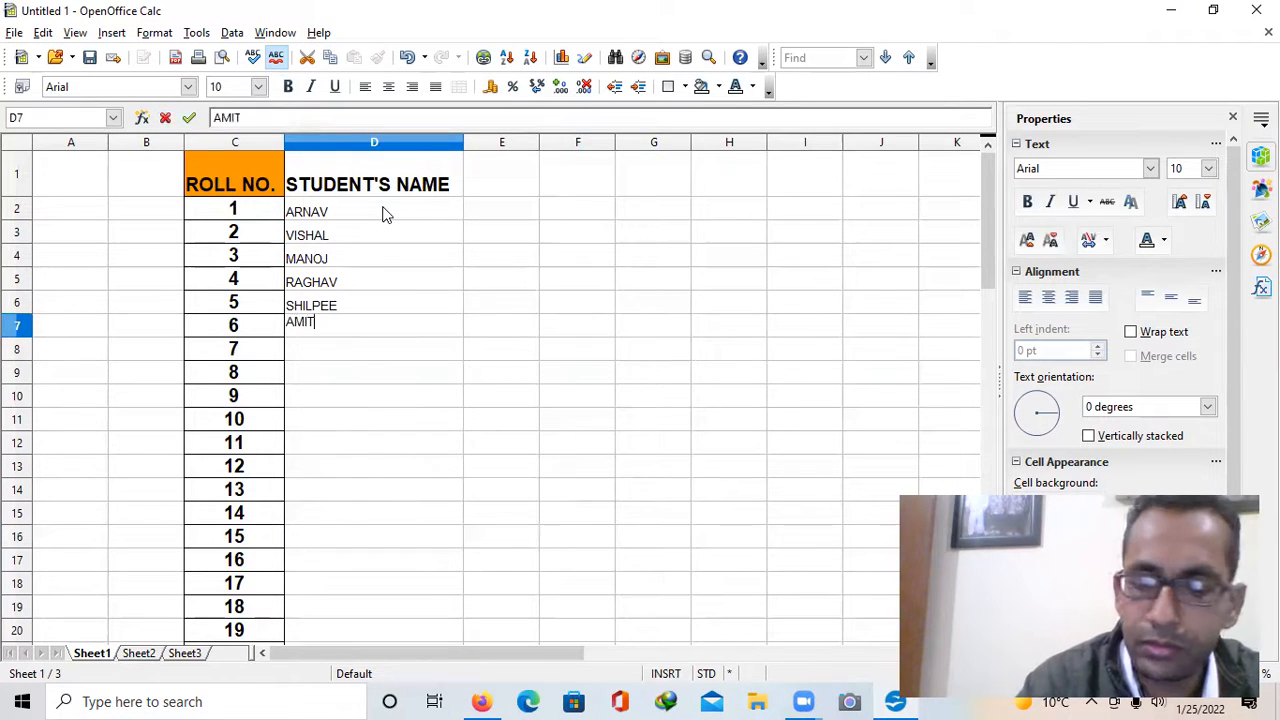
{"action": "key", "text": "Return"}
{"action": "type", "text": "KHUS"}
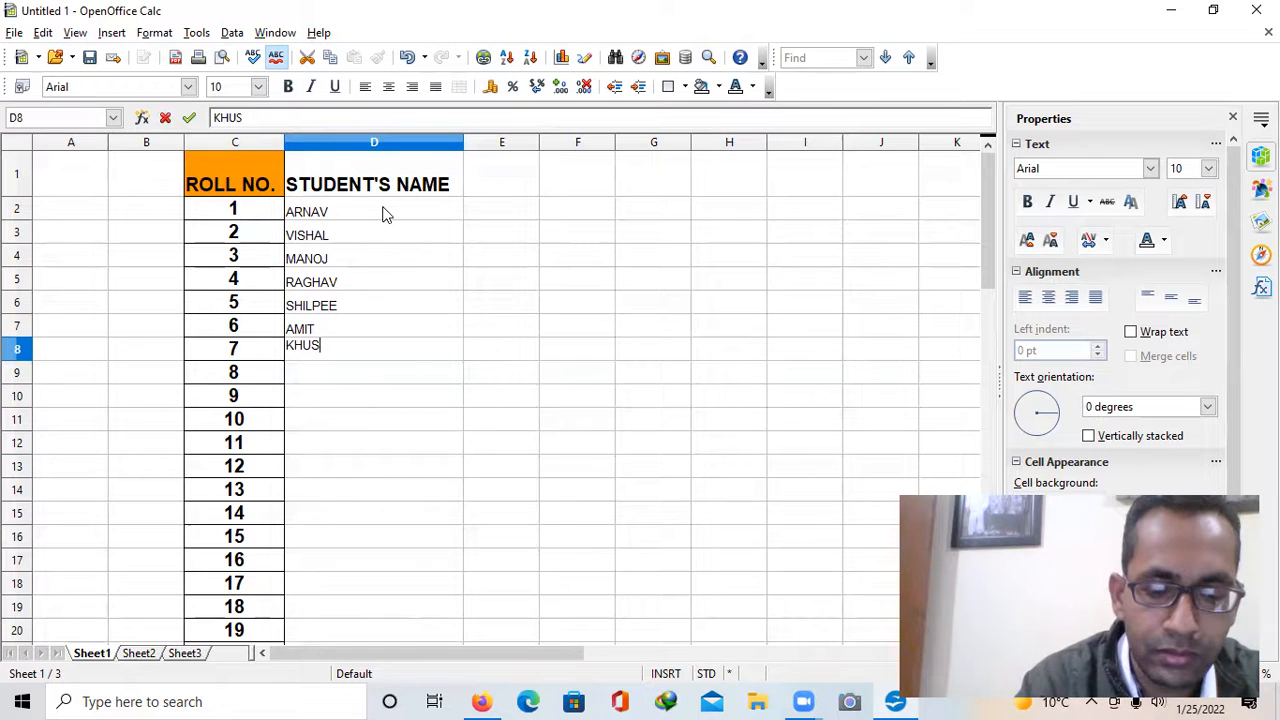
{"action": "type", "text": "HAGRA"}
{"action": "key", "text": "Return"}
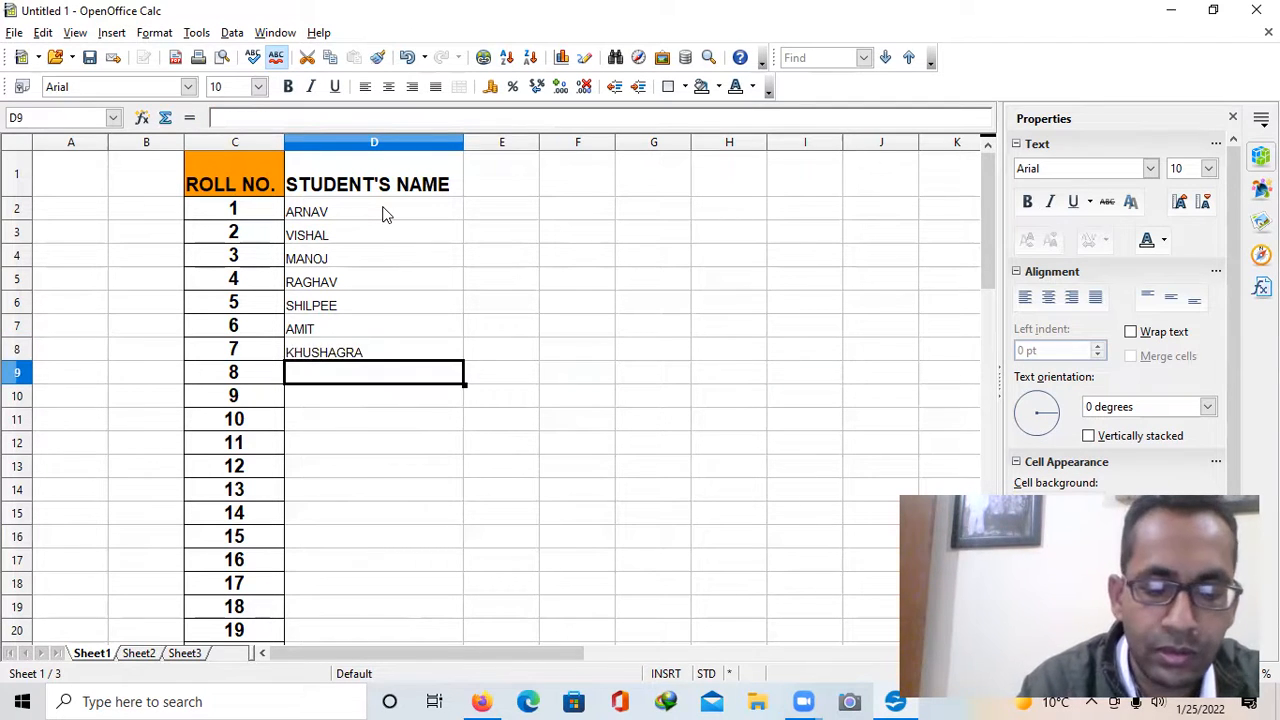
Enter the names of the students with roll numbers 8 to 10 in cells D9 to D11
{"action": "type", "text": "NALIMA"}
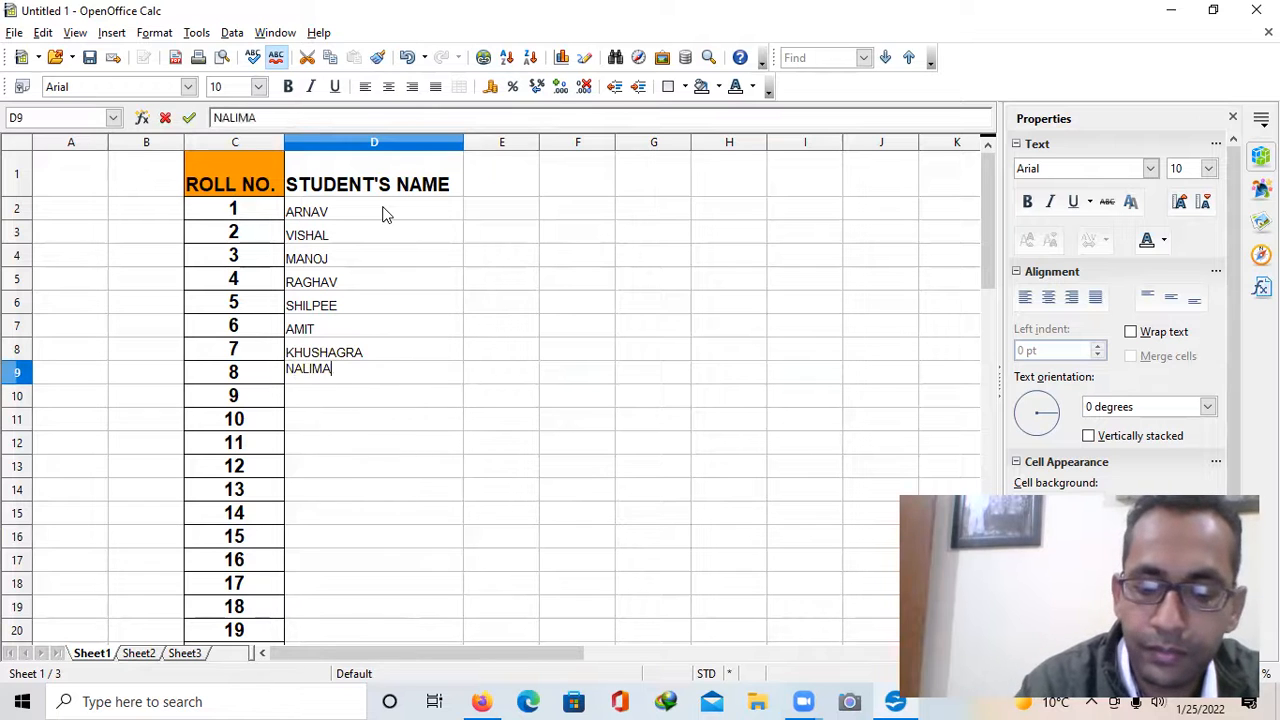
{"action": "key", "text": "Return"}
{"action": "type", "text": "M"}
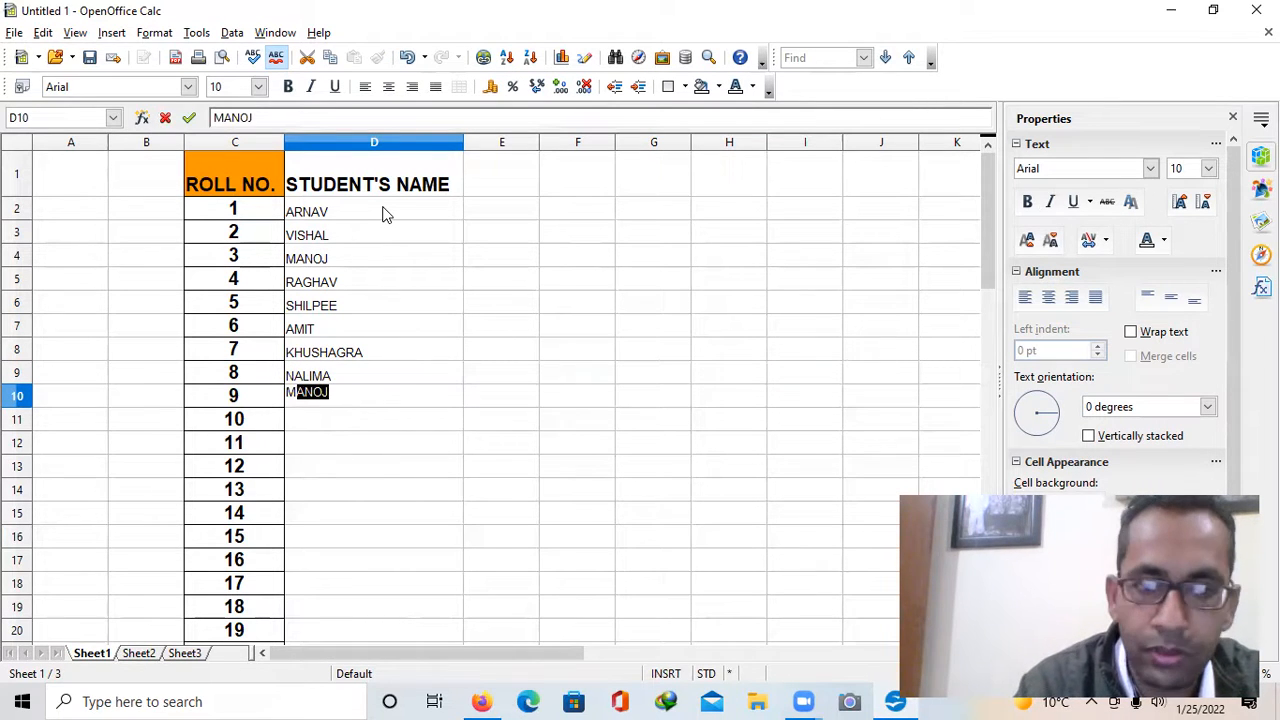
{"action": "key", "text": "BackSpace"}
{"action": "key", "text": "BackSpace"}
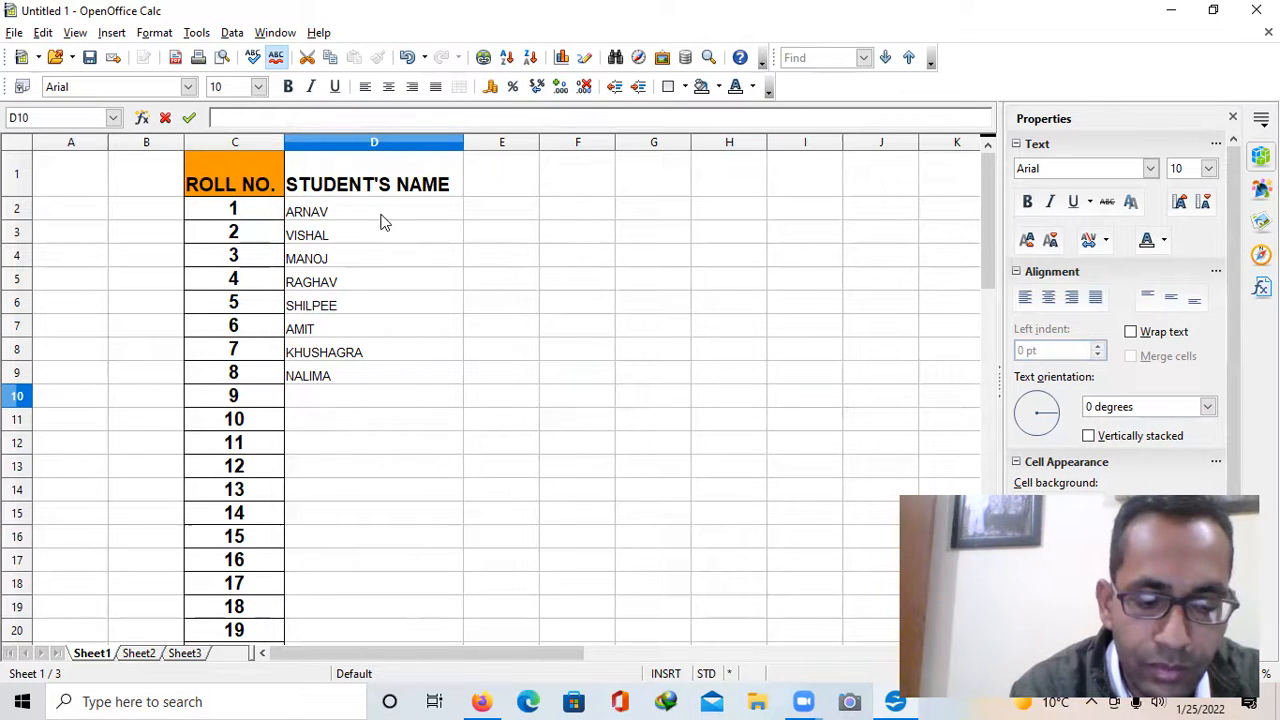
{"action": "type", "text": "A"}
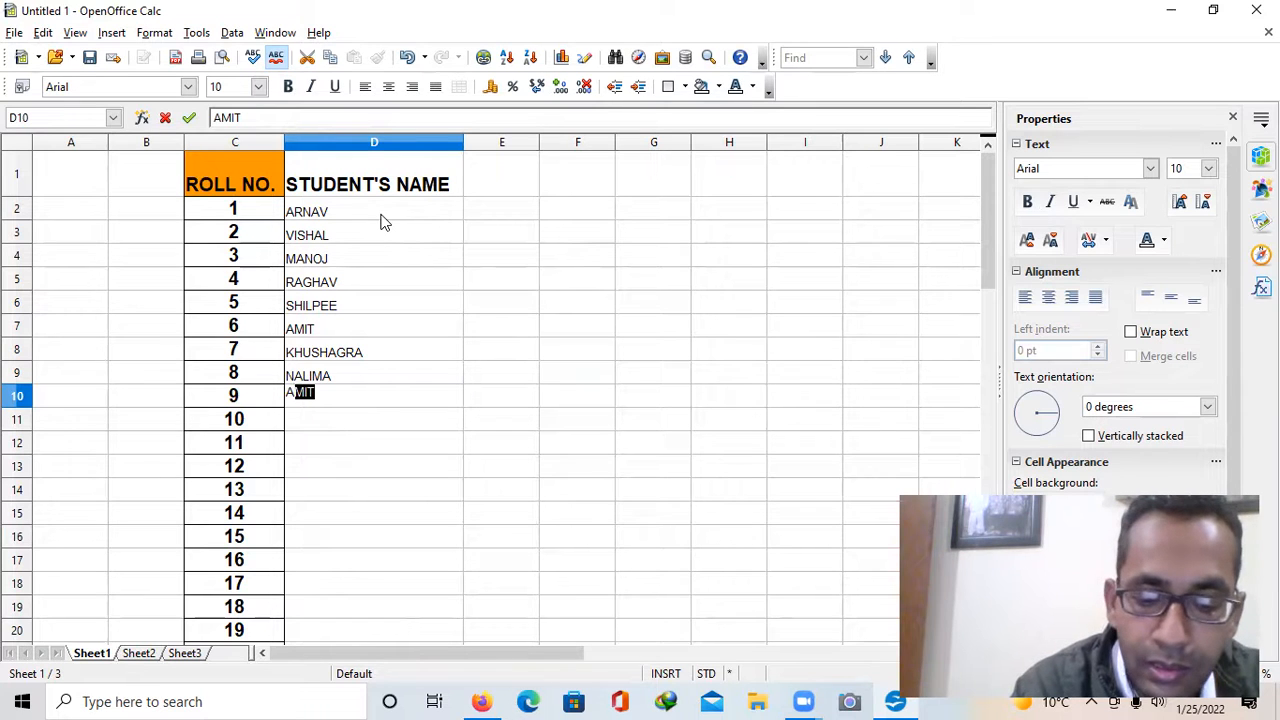
{"action": "type", "text": "NGEL"}
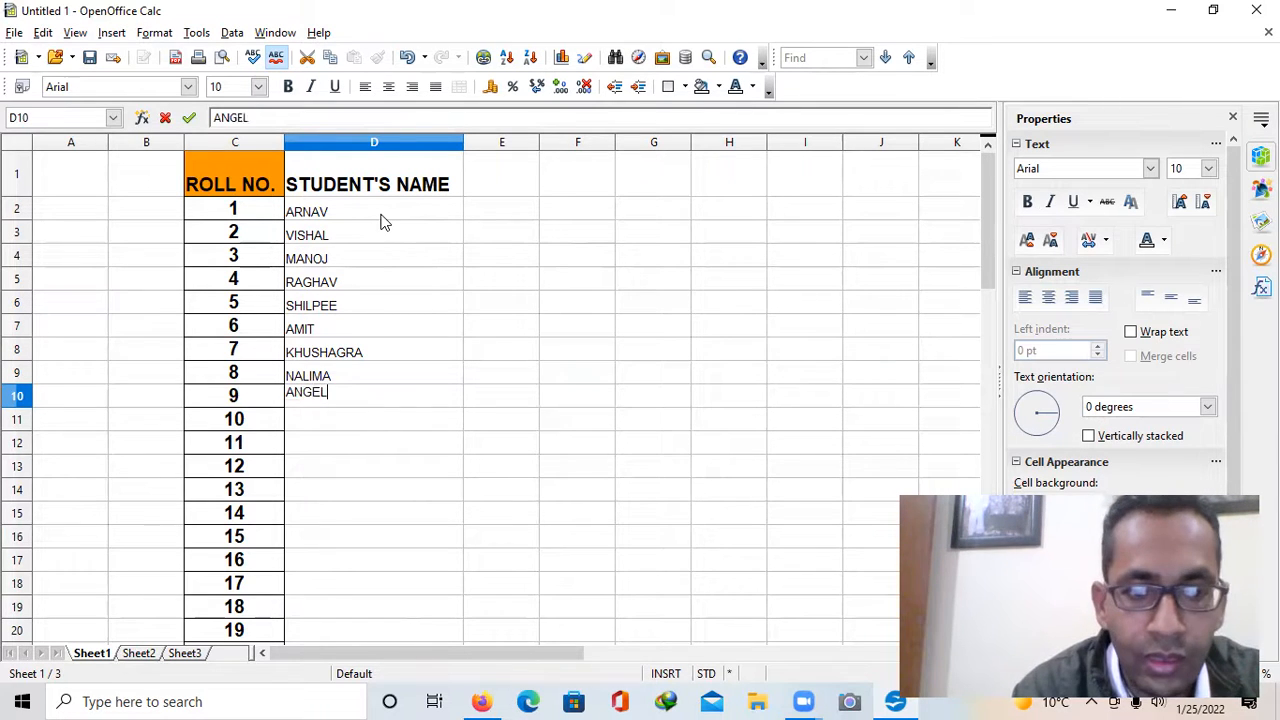
{"action": "key", "text": "Return"}
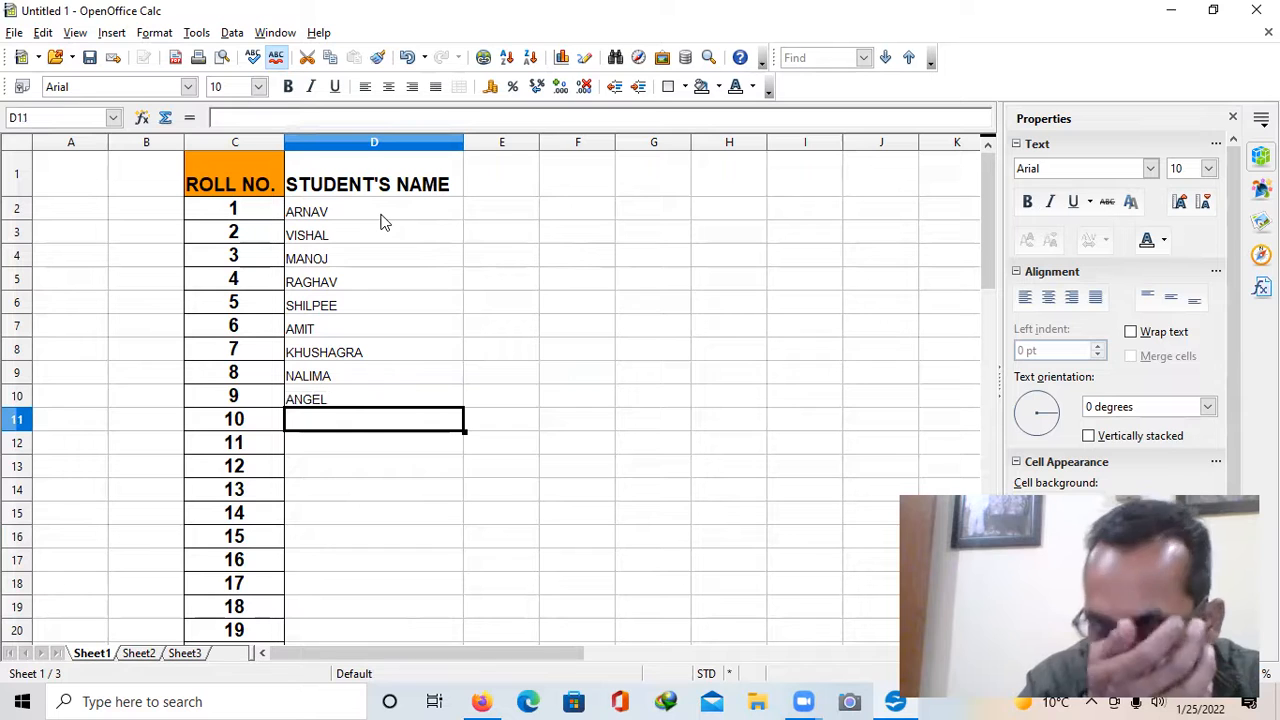
{"action": "type", "text": "FR"}
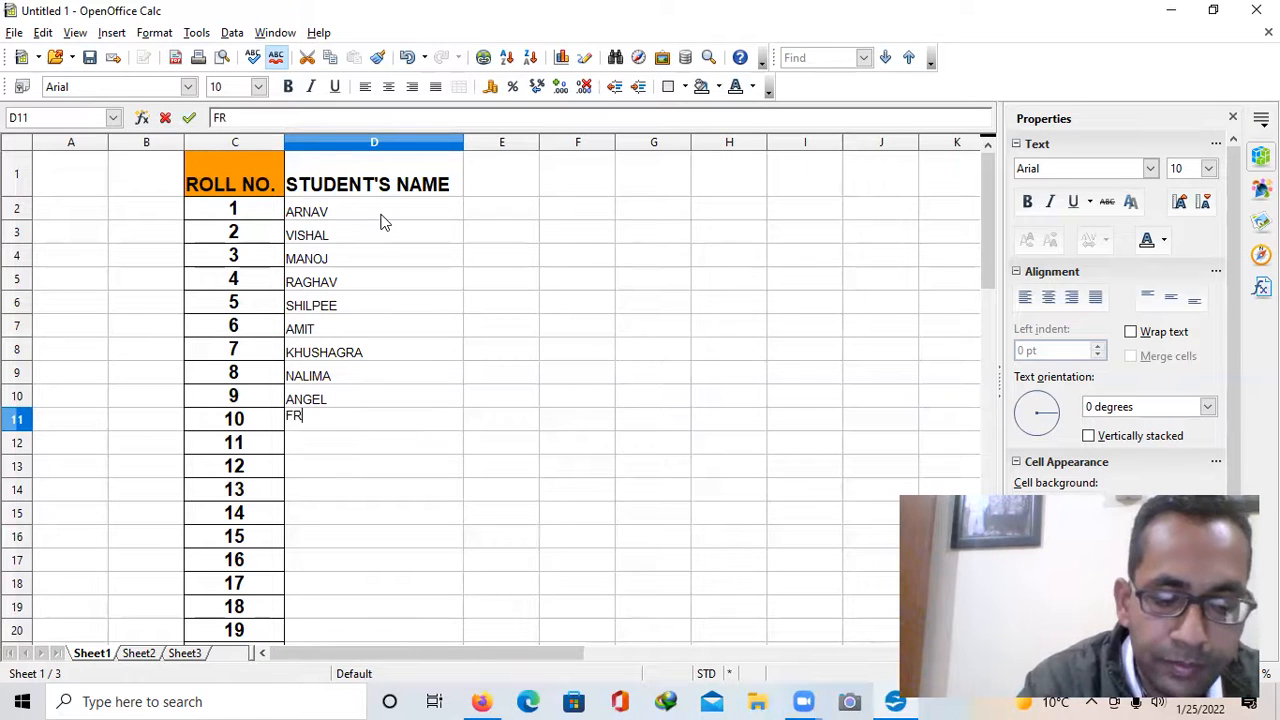
{"action": "type", "text": "ANCIS"}
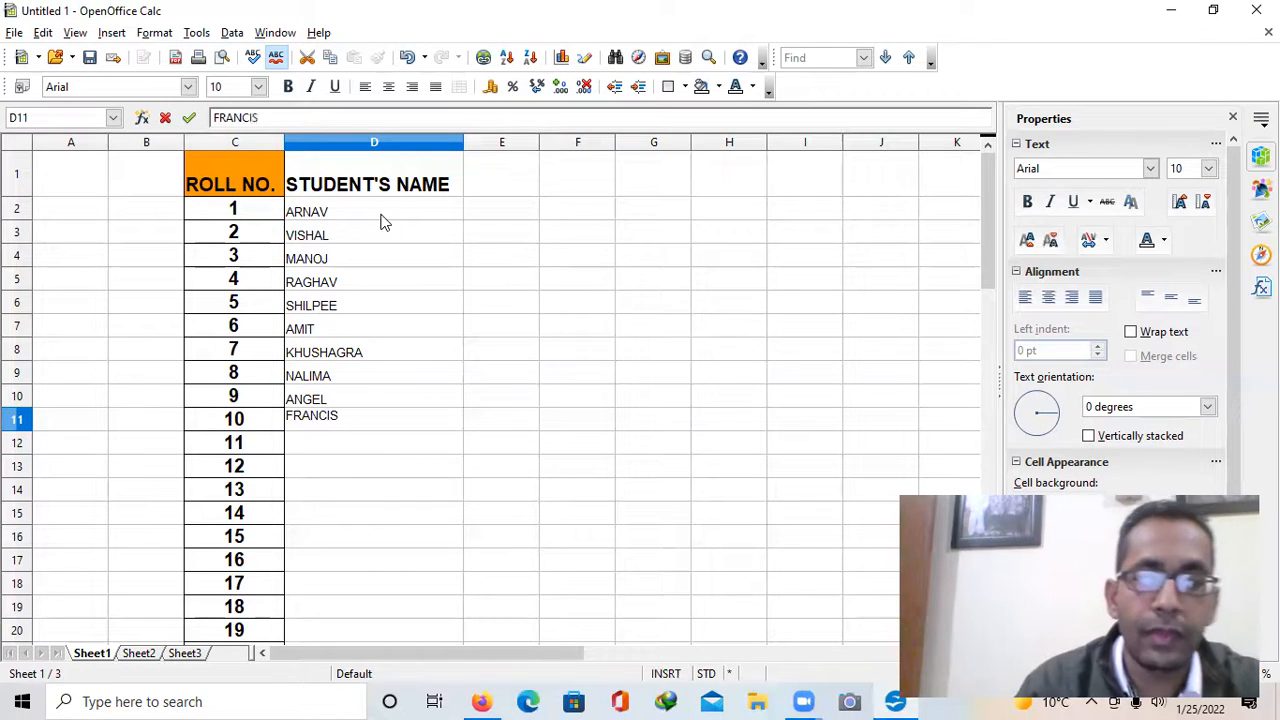
{"action": "left_click", "coordinate": [415, 303]}
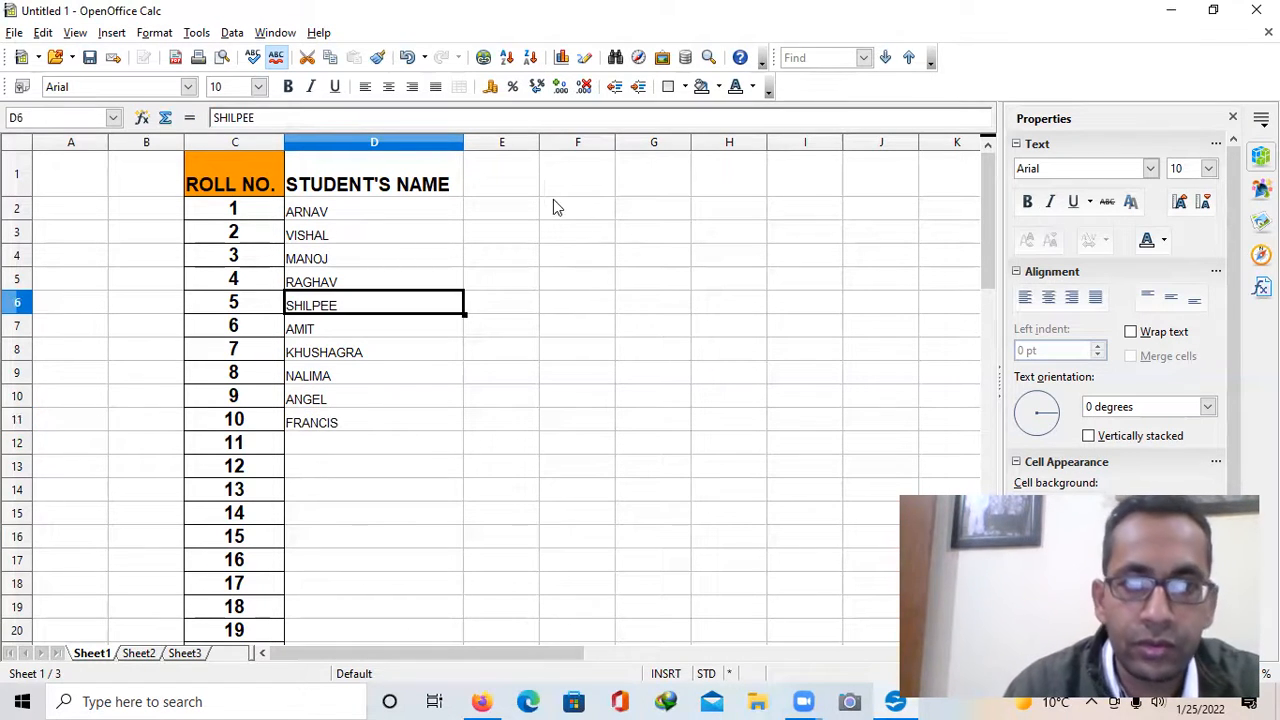
Format the student names in D2:D11 in bold at font size 15
{"action": "left_click_drag", "start_coordinate": [345, 212], "coordinate": [361, 432]}
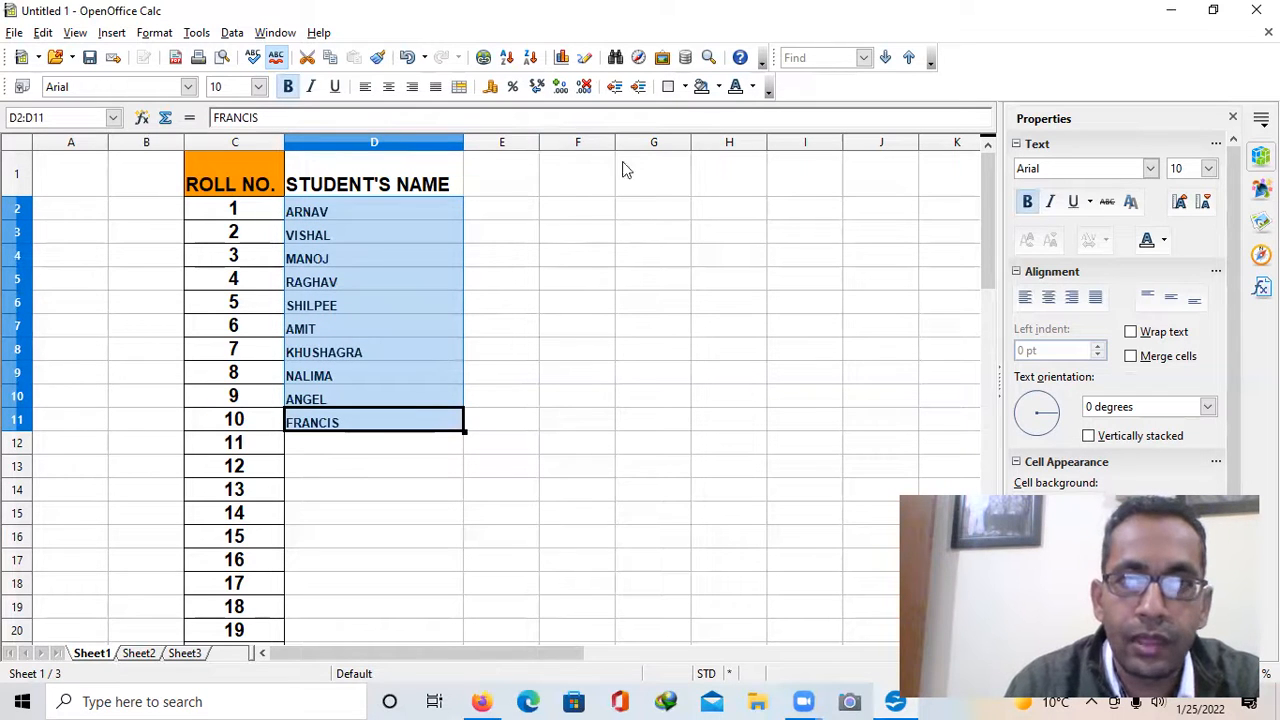
{"action": "left_click", "coordinate": [570, 215]}
{"action": "left_click", "coordinate": [368, 205]}
{"action": "key", "text": "ctrl+b"}
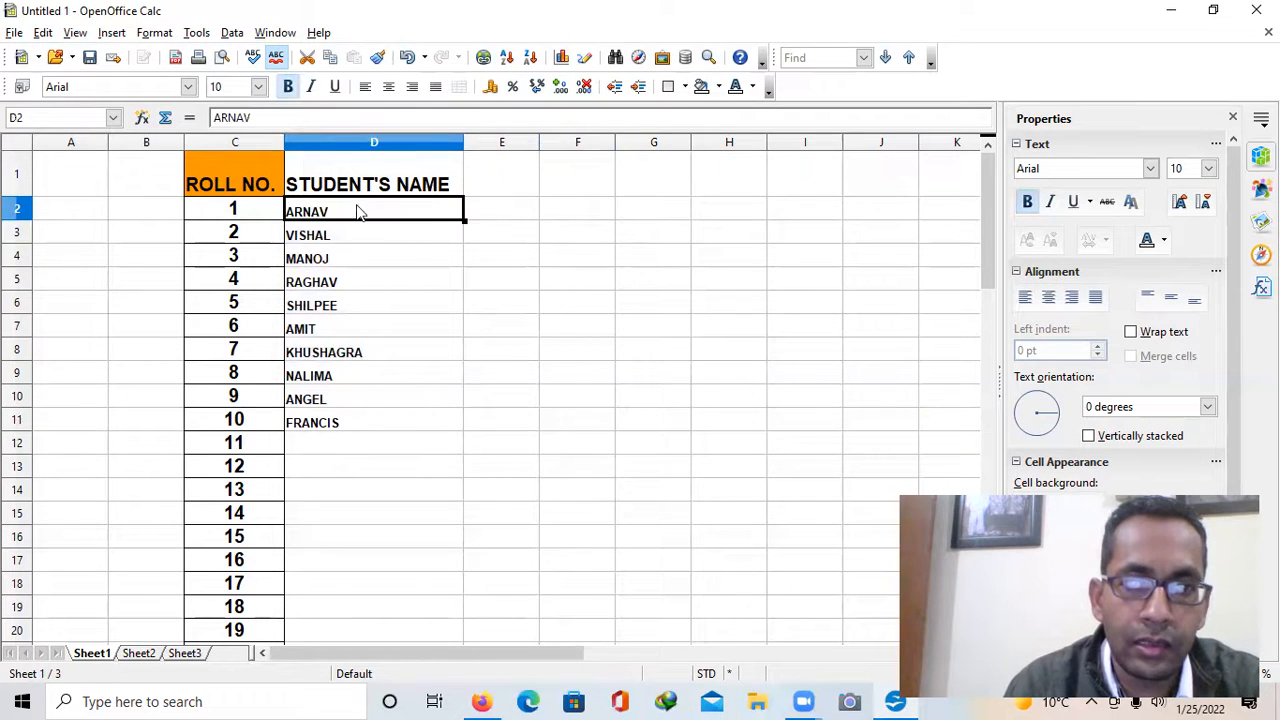
{"action": "left_click", "coordinate": [351, 252]}
{"action": "left_click_drag", "start_coordinate": [316, 208], "coordinate": [351, 424]}
{"action": "key", "text": "ctrl+b"}
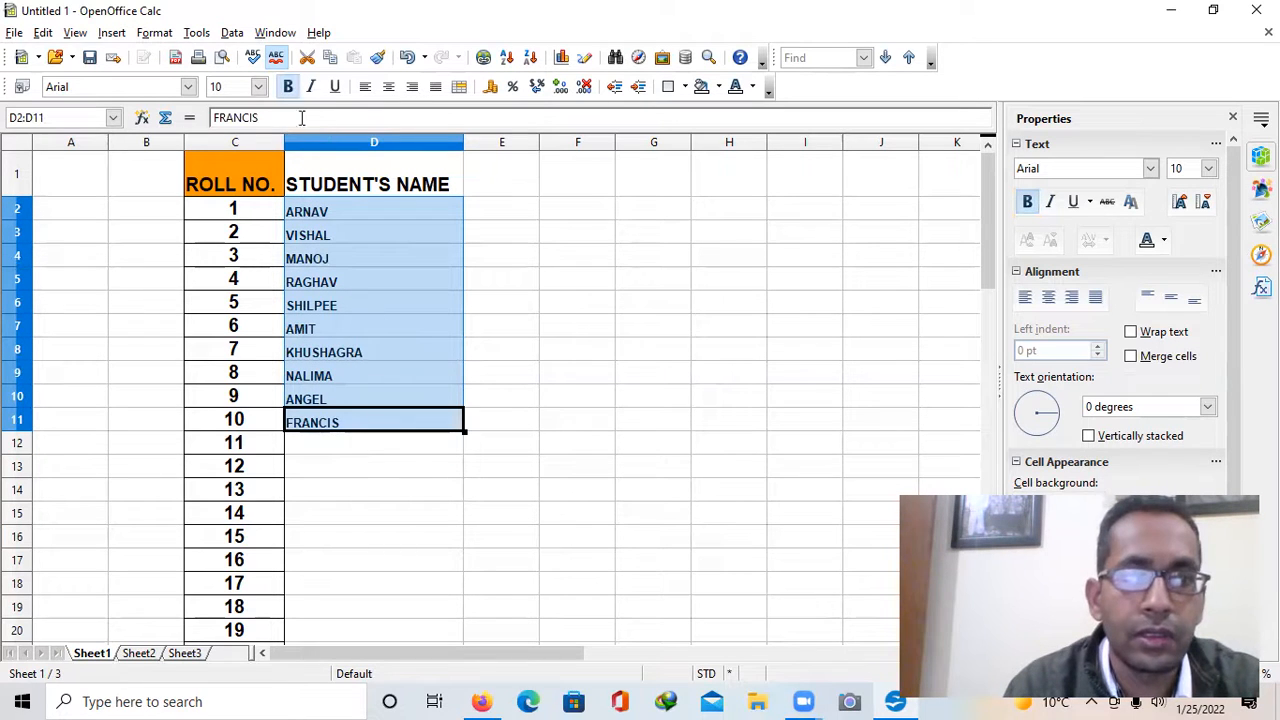
{"action": "left_click", "coordinate": [258, 87]}
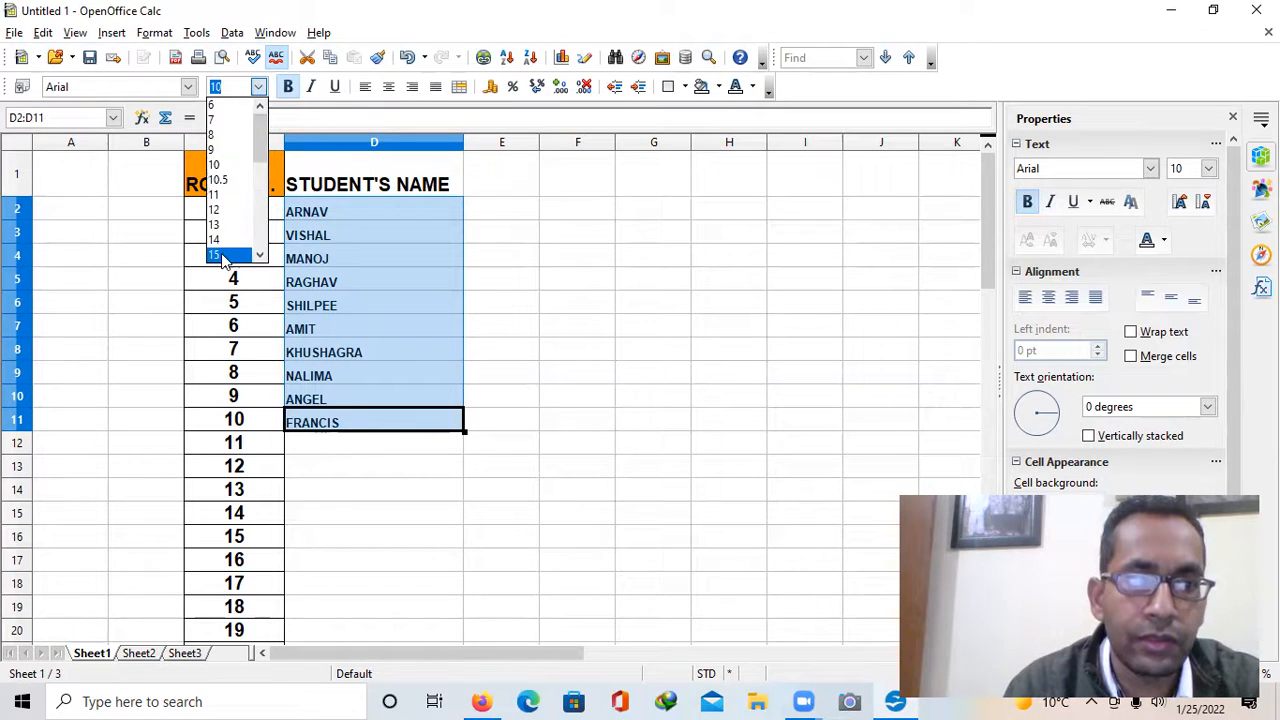
{"action": "left_click", "coordinate": [222, 257]}
{"action": "left_click", "coordinate": [606, 253]}
Fill the background of the heading cell D1 with Yellow 2
{"action": "left_click", "coordinate": [350, 186]}
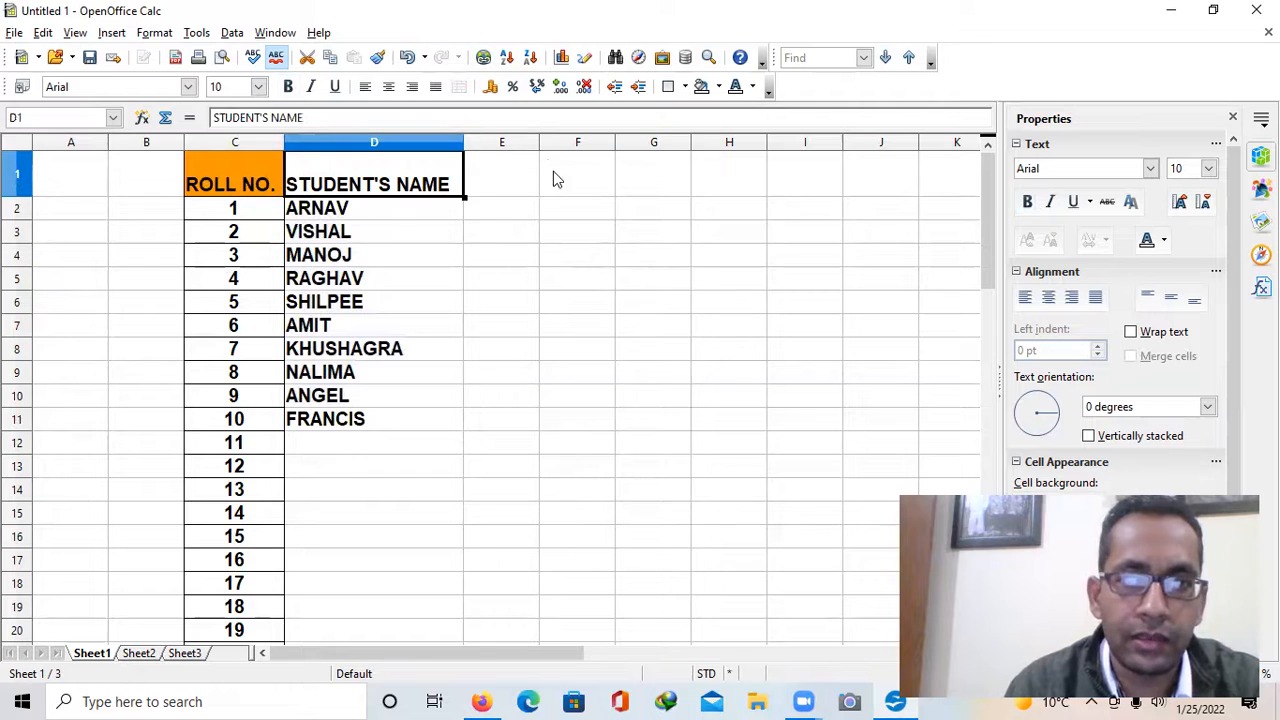
{"action": "left_click", "coordinate": [718, 87]}
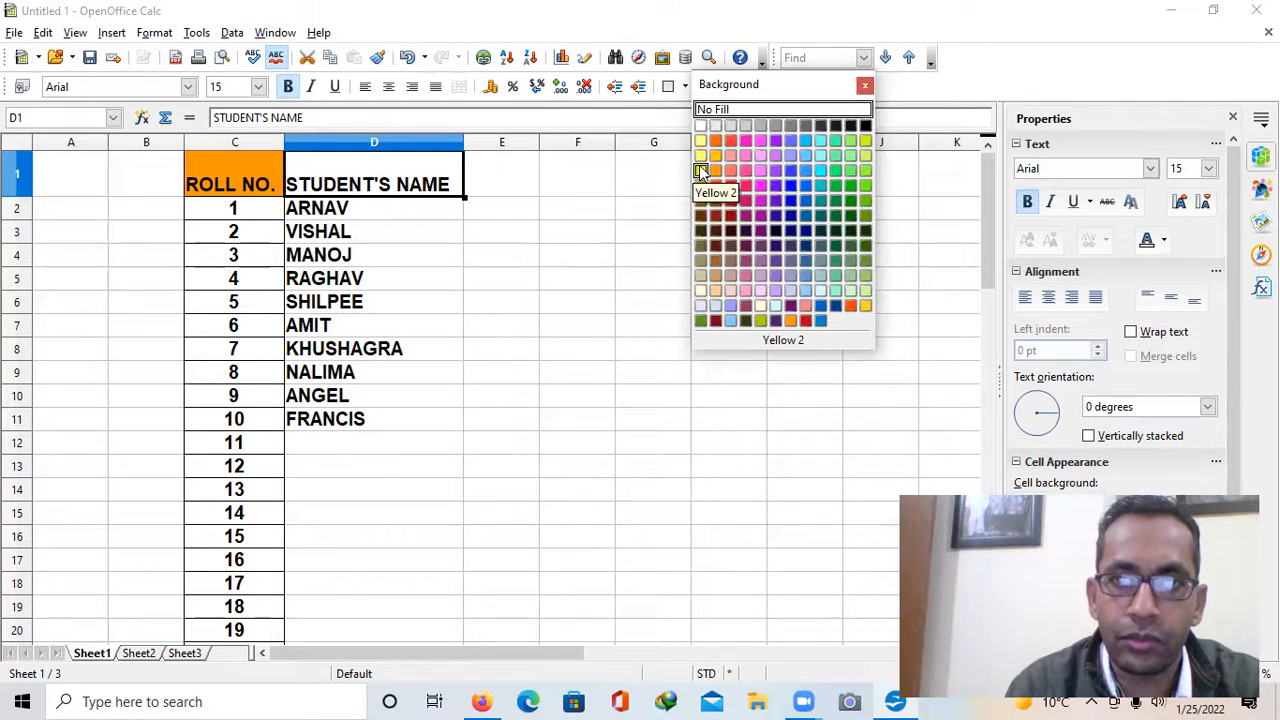
{"action": "left_click", "coordinate": [699, 165]}
{"action": "left_click", "coordinate": [583, 180]}
{"action": "left_click", "coordinate": [495, 182]}
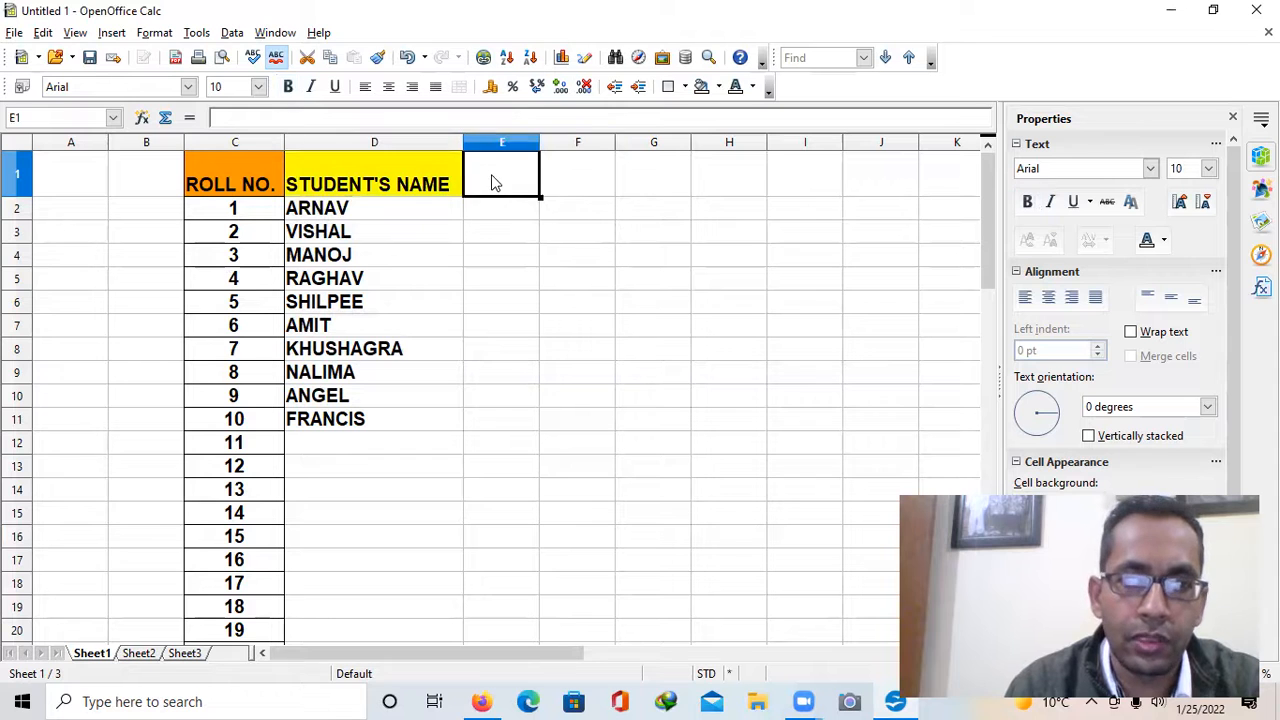
Apply borders around and between all cells in the range D1:D11
{"action": "left_click_drag", "start_coordinate": [332, 160], "coordinate": [366, 429]}
{"action": "left_click", "coordinate": [682, 88]}
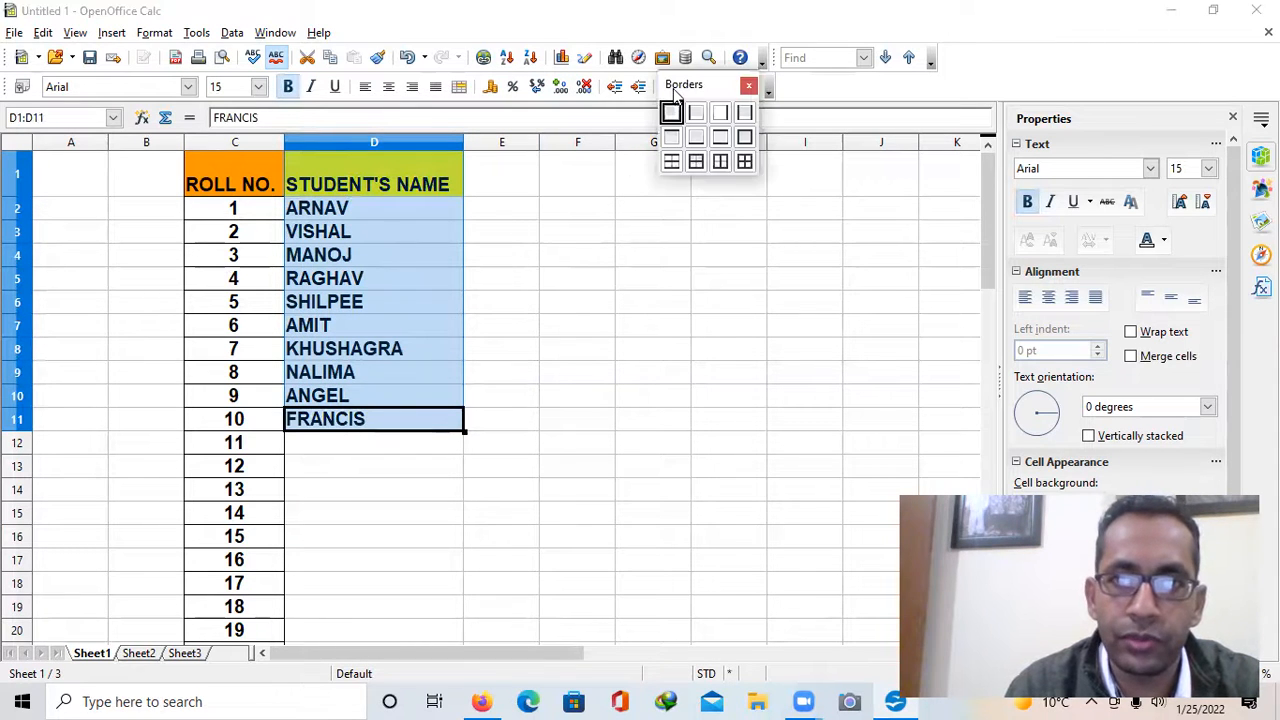
{"action": "left_click", "coordinate": [744, 161]}
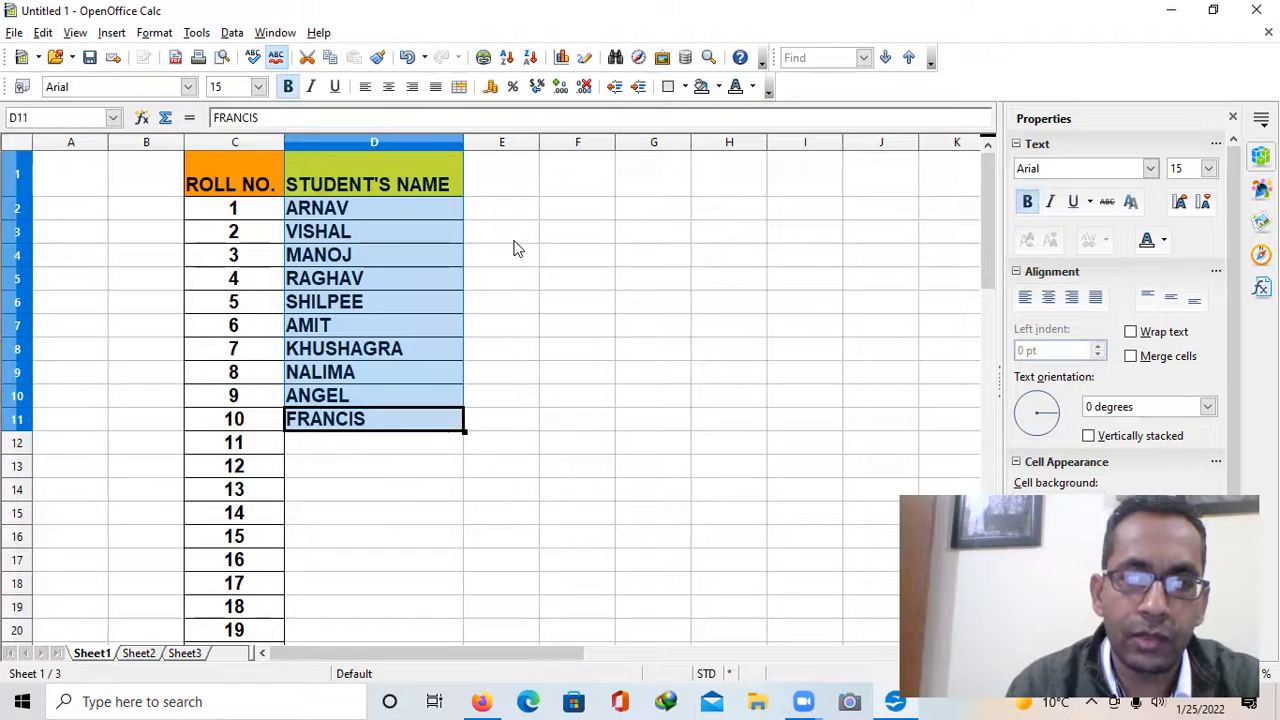
Enter the heading "MARKS" in cell E1
{"action": "left_click", "coordinate": [490, 180]}
{"action": "type", "text": "MAR"}
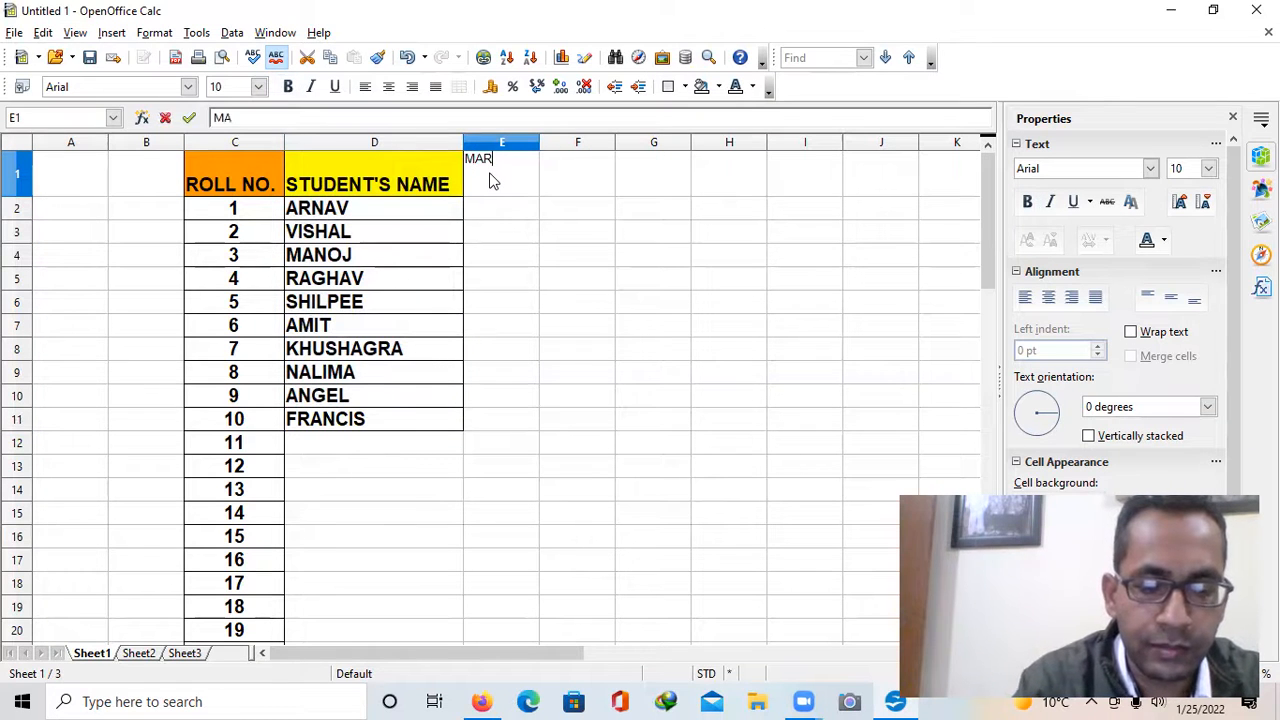
{"action": "type", "text": "KS"}
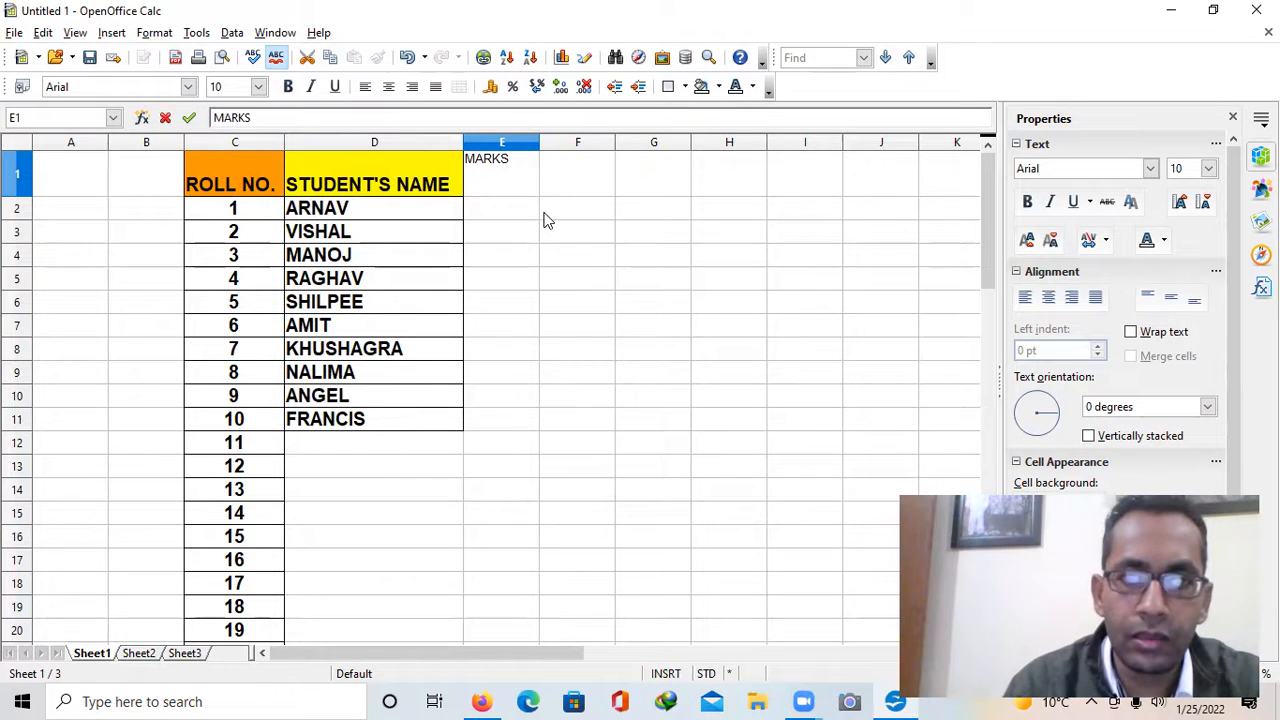
{"action": "left_click", "coordinate": [548, 216]}
Format the MARKS heading in E1 in bold at font size 15
{"action": "left_click", "coordinate": [520, 192]}
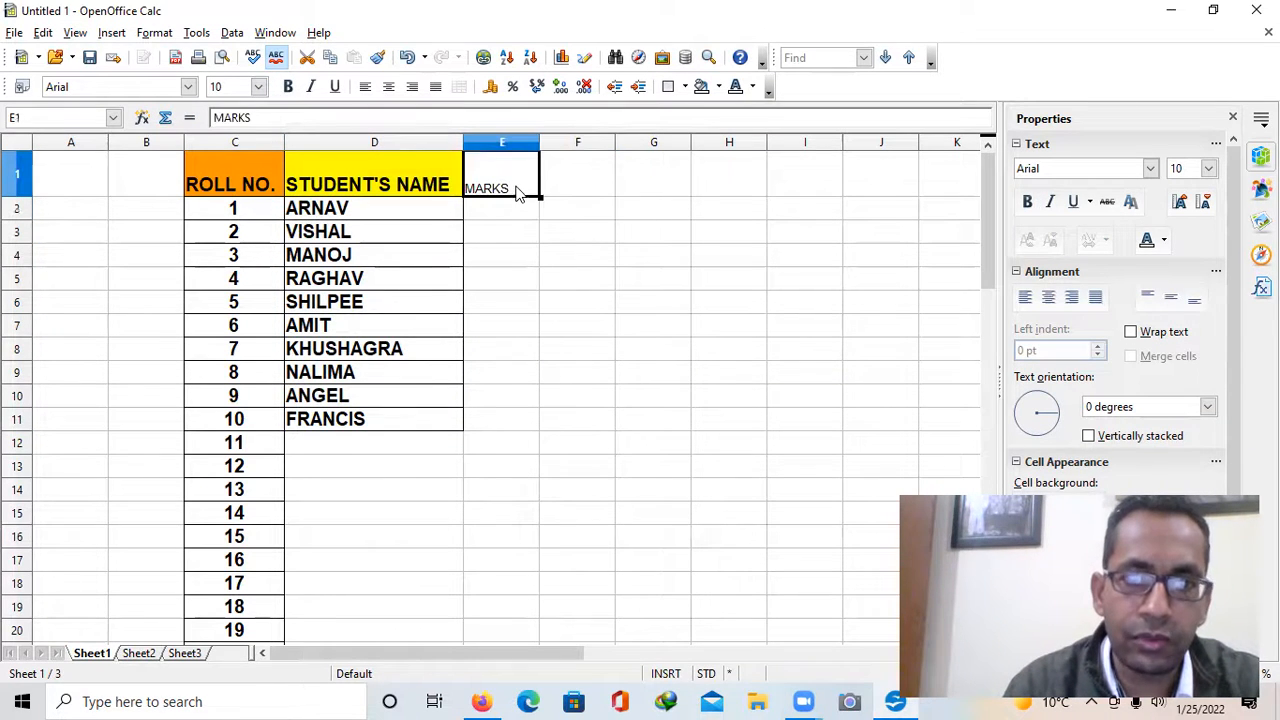
{"action": "left_click", "coordinate": [288, 86]}
{"action": "left_click", "coordinate": [258, 86]}
{"action": "left_click", "coordinate": [241, 256]}
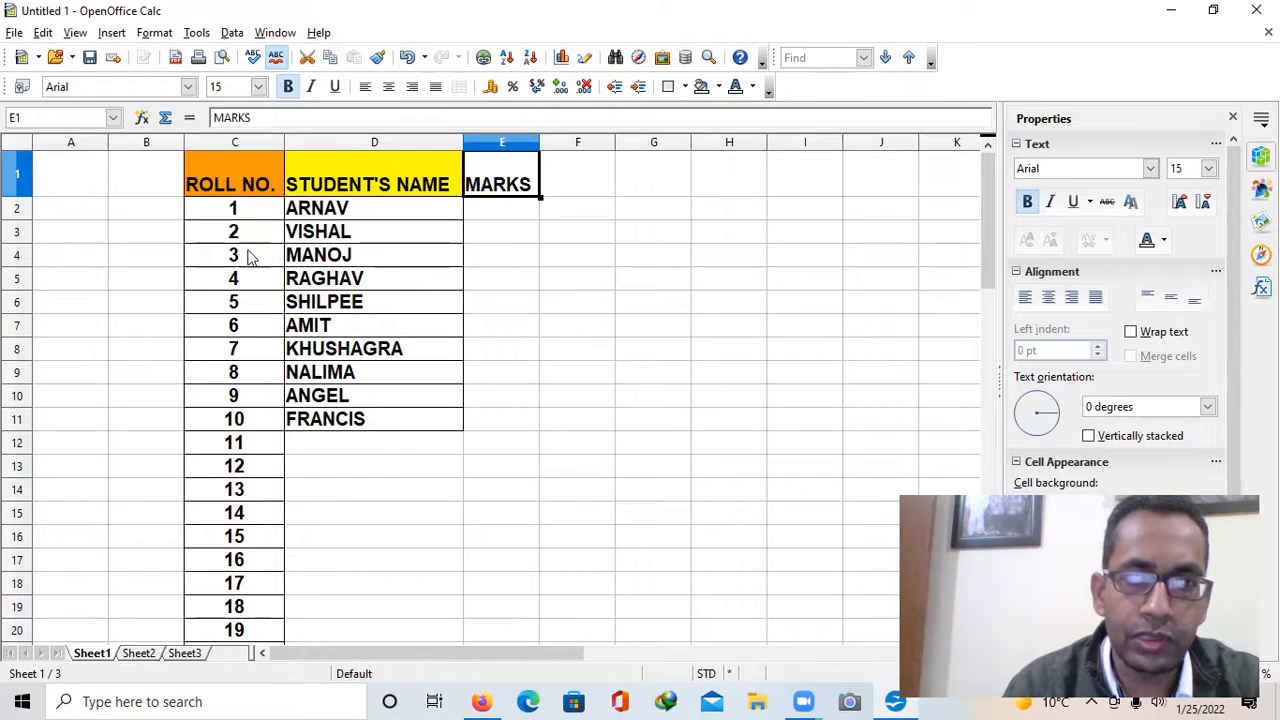
{"action": "left_click", "coordinate": [617, 232]}
Apply full outer and inner borders to the marks column in the range E1:E11
{"action": "left_click_drag", "start_coordinate": [495, 185], "coordinate": [506, 425]}
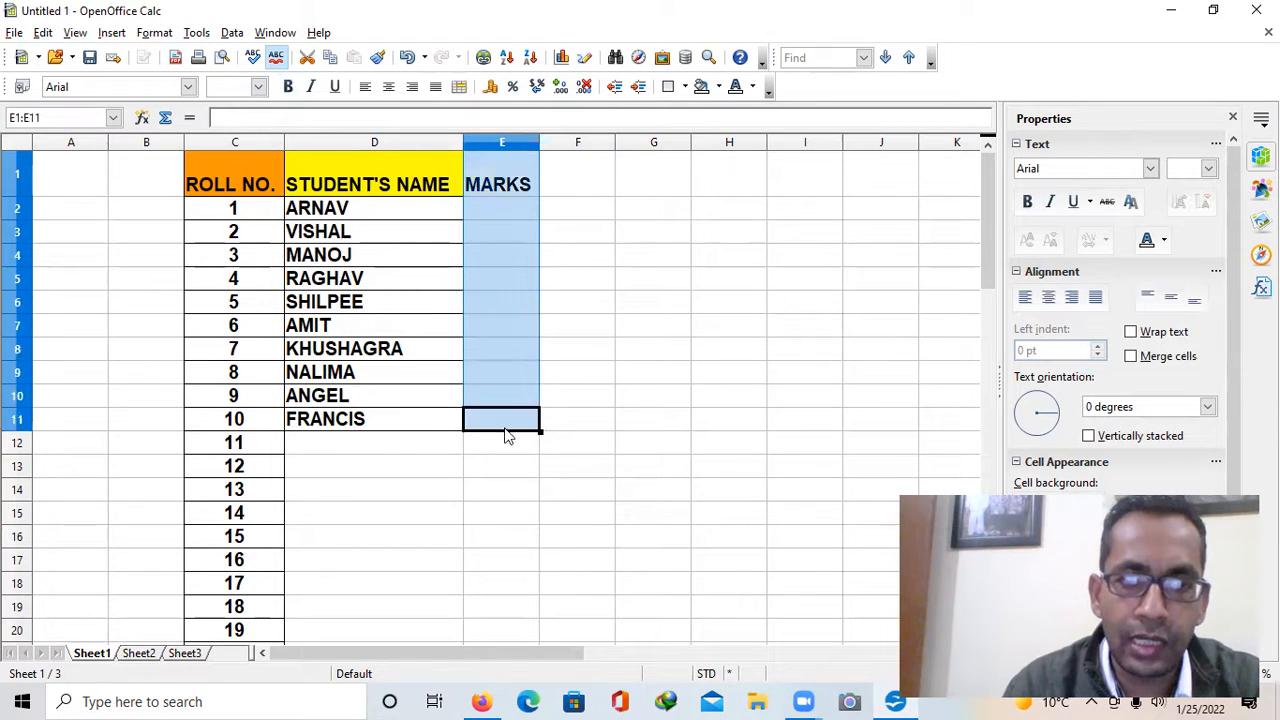
{"action": "left_click", "coordinate": [668, 88]}
{"action": "left_click", "coordinate": [747, 165]}
{"action": "left_click", "coordinate": [652, 233]}
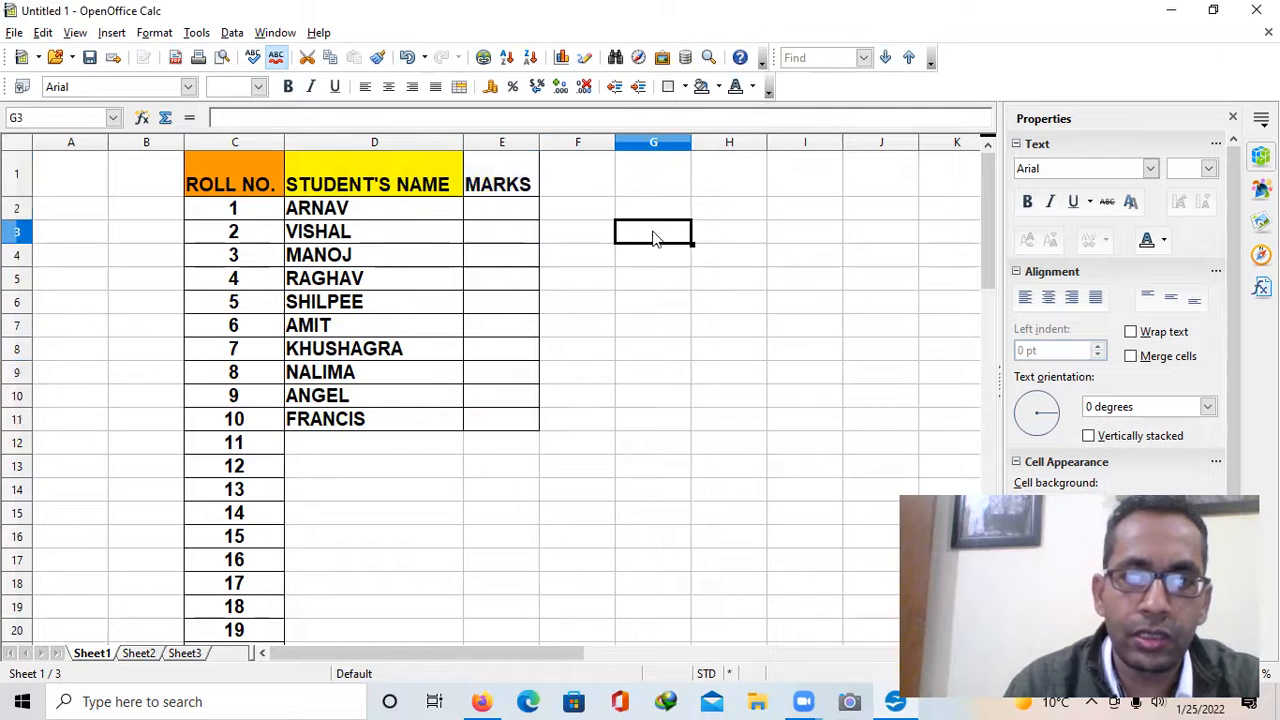
Fill the background of the MARKS heading cell E1 with magenta
{"action": "left_click", "coordinate": [498, 188]}
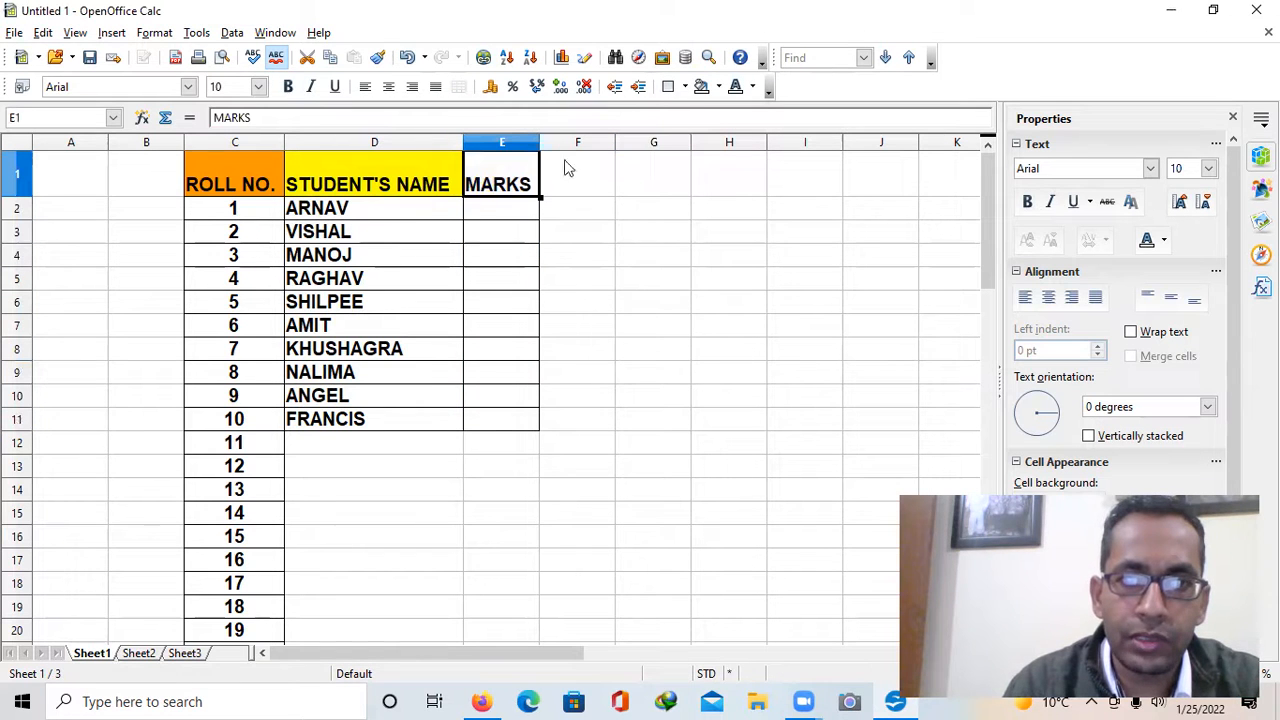
{"action": "left_click", "coordinate": [717, 87]}
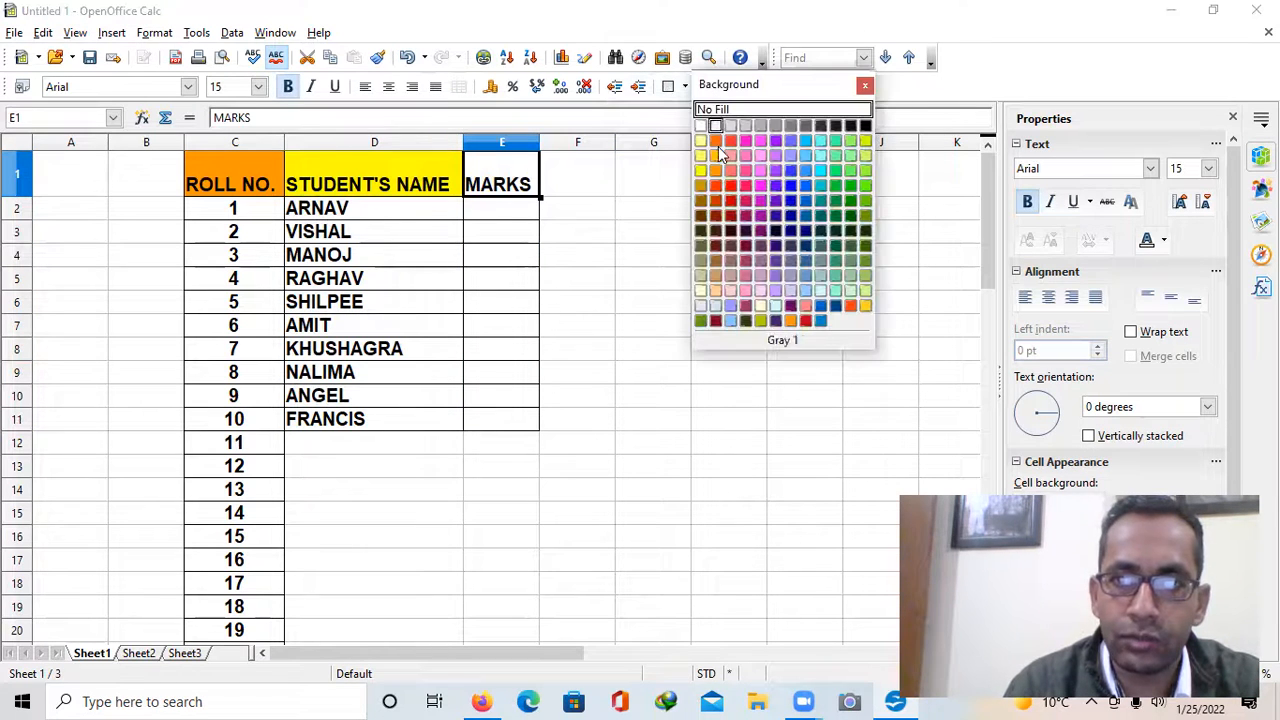
{"action": "left_click", "coordinate": [760, 186]}
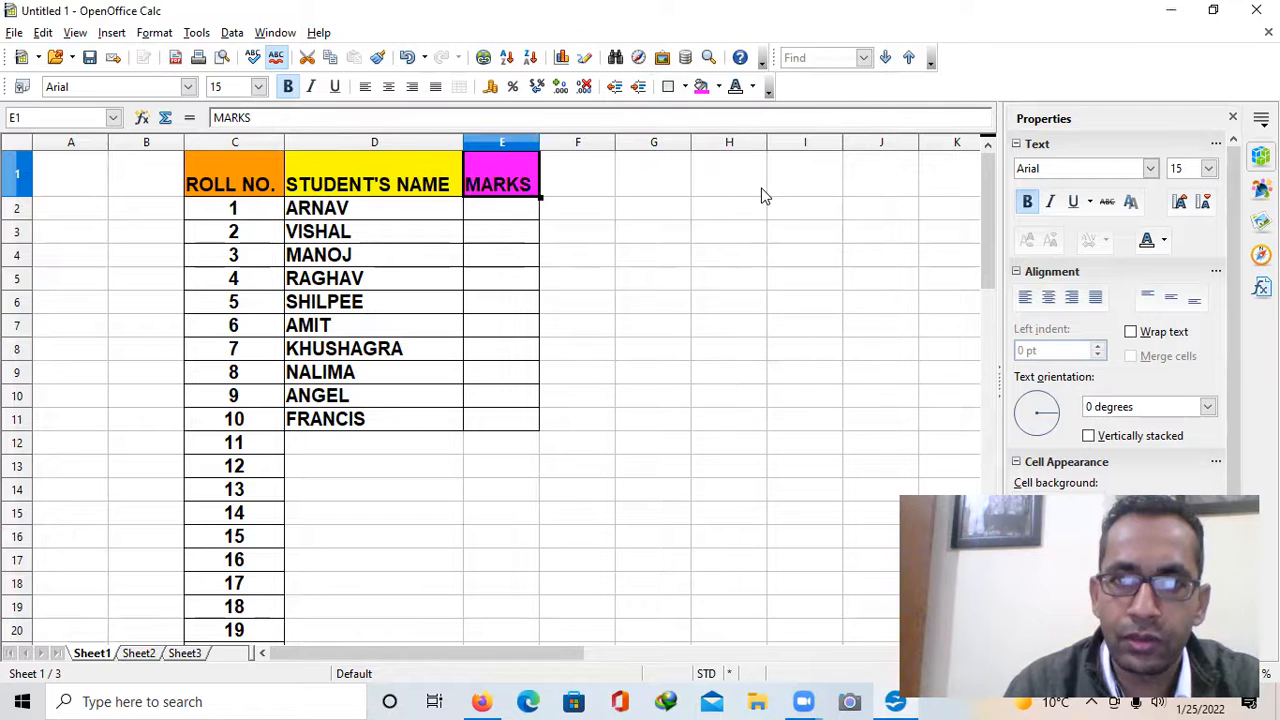
{"action": "left_click", "coordinate": [729, 231]}
Delete all contents and formatting from the surplus roll number cells C12:C50 using the Delete all option
{"action": "left_click_drag", "start_coordinate": [214, 446], "coordinate": [286, 317]}
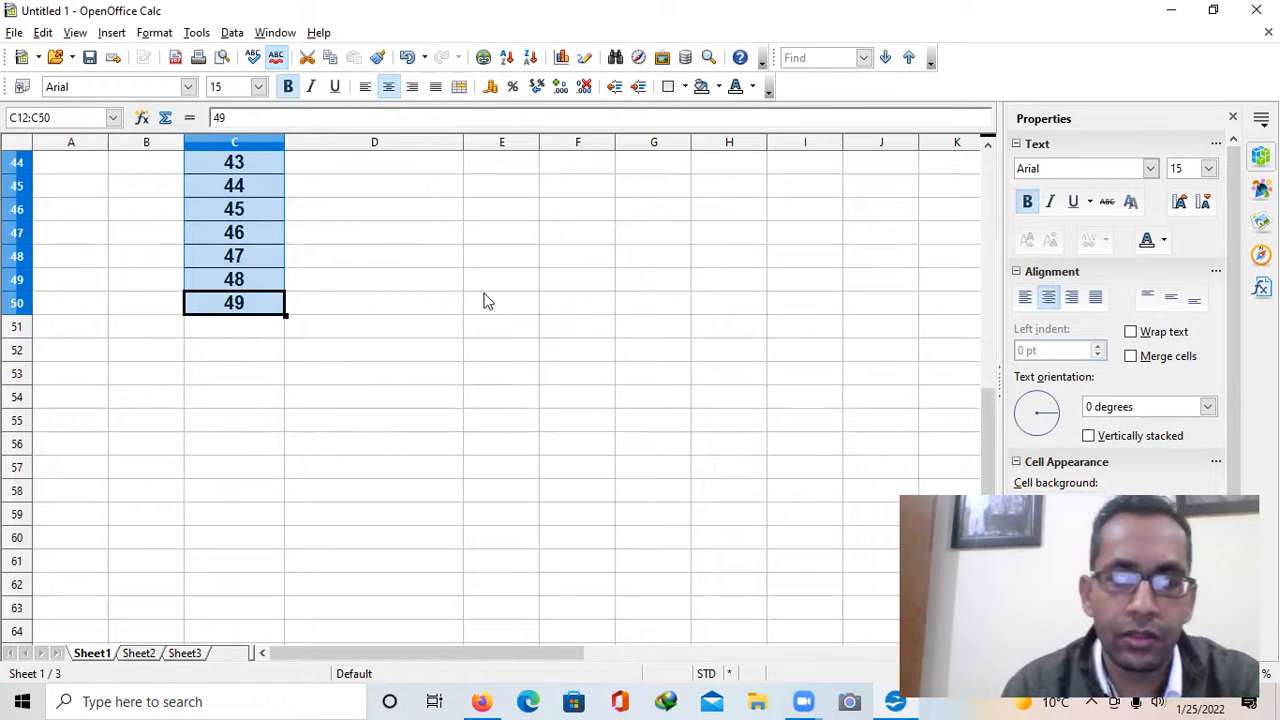
{"action": "key", "text": "BackSpace"}
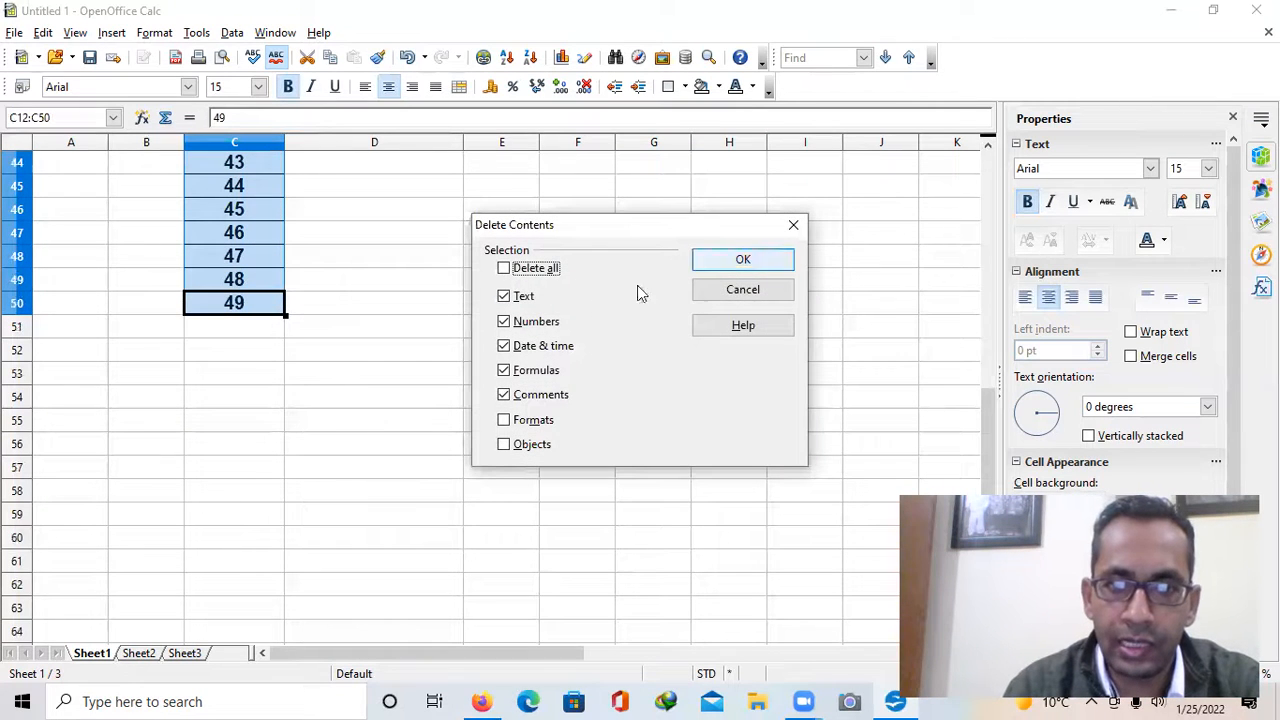
{"action": "left_click", "coordinate": [530, 268]}
{"action": "left_click", "coordinate": [740, 260]}
{"action": "scroll", "coordinate": [540, 305], "scroll_direction": "up", "scroll_amount": 4}
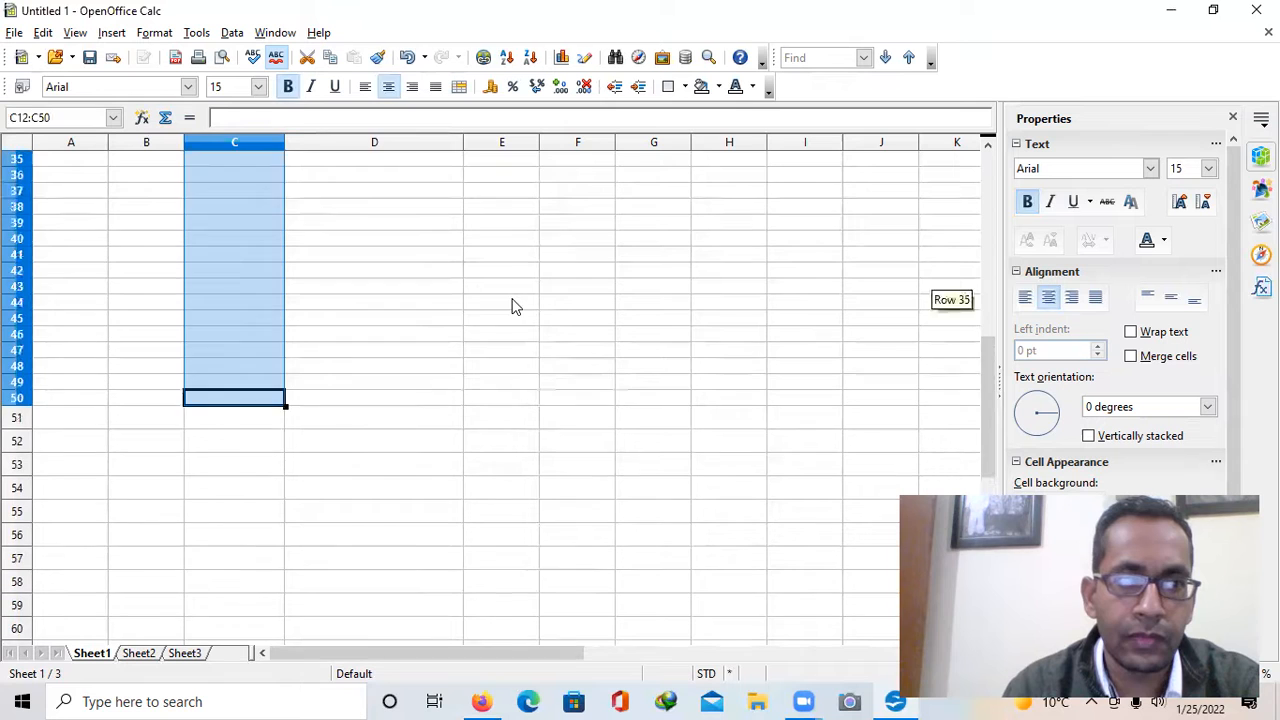
{"action": "double_click", "coordinate": [420, 322]}
{"action": "scroll", "coordinate": [491, 303], "scroll_direction": "up", "scroll_amount": 11}
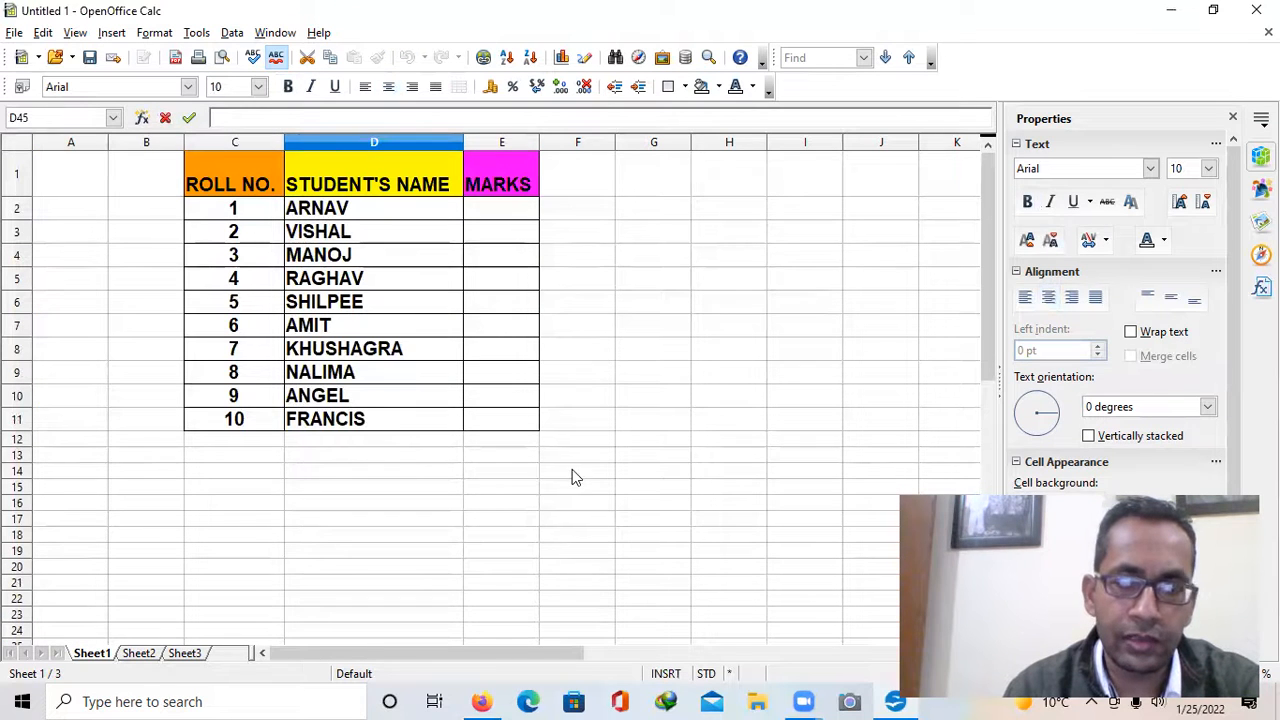
{"action": "left_click", "coordinate": [572, 469]}
Enter the marks 50, 25, 33 and 79 in cells E2 to E5
{"action": "left_click", "coordinate": [502, 214]}
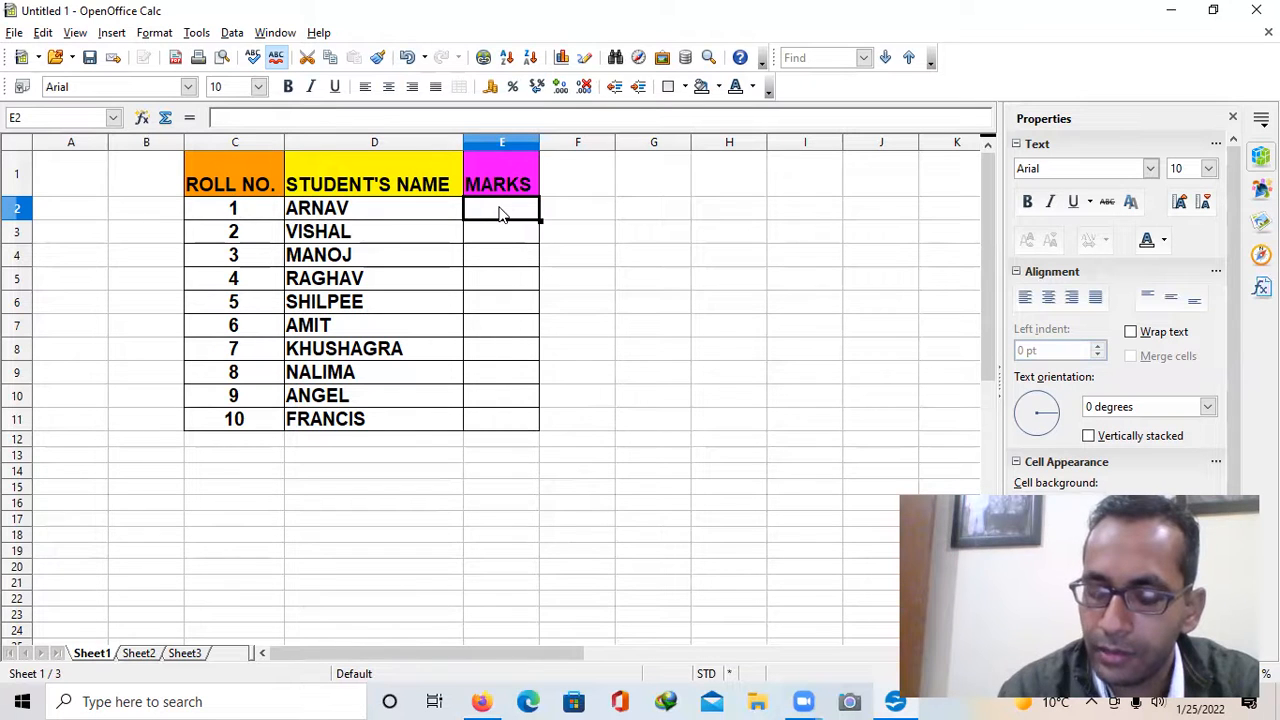
{"action": "type", "text": "50"}
{"action": "key", "text": "Return"}
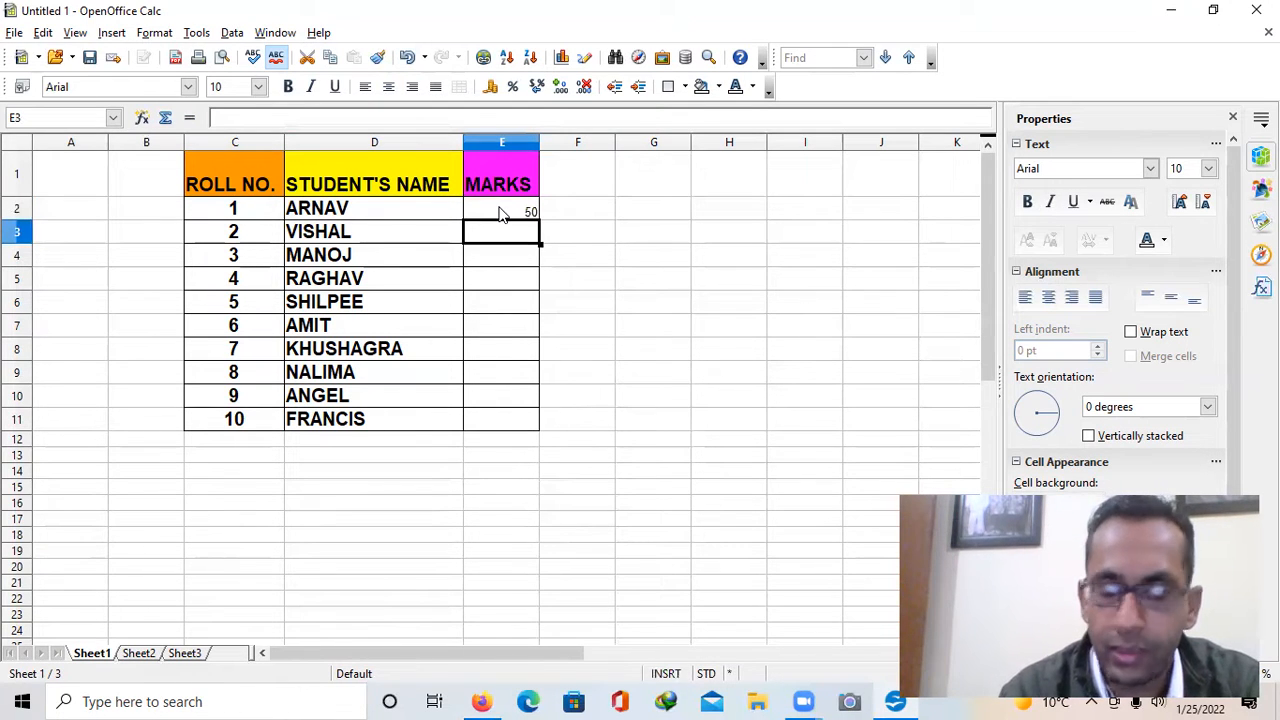
{"action": "type", "text": "25"}
{"action": "key", "text": "Return"}
{"action": "type", "text": "33"}
{"action": "key", "text": "Return"}
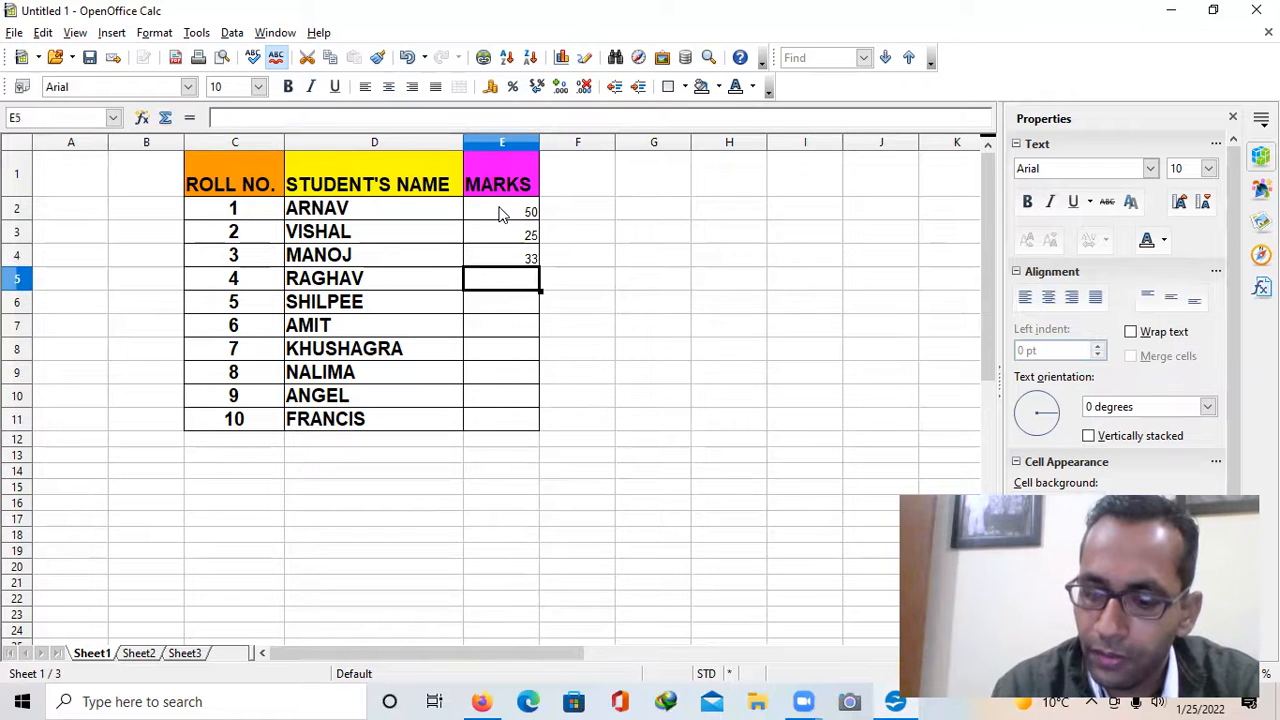
{"action": "type", "text": "79"}
{"action": "key", "text": "Return"}
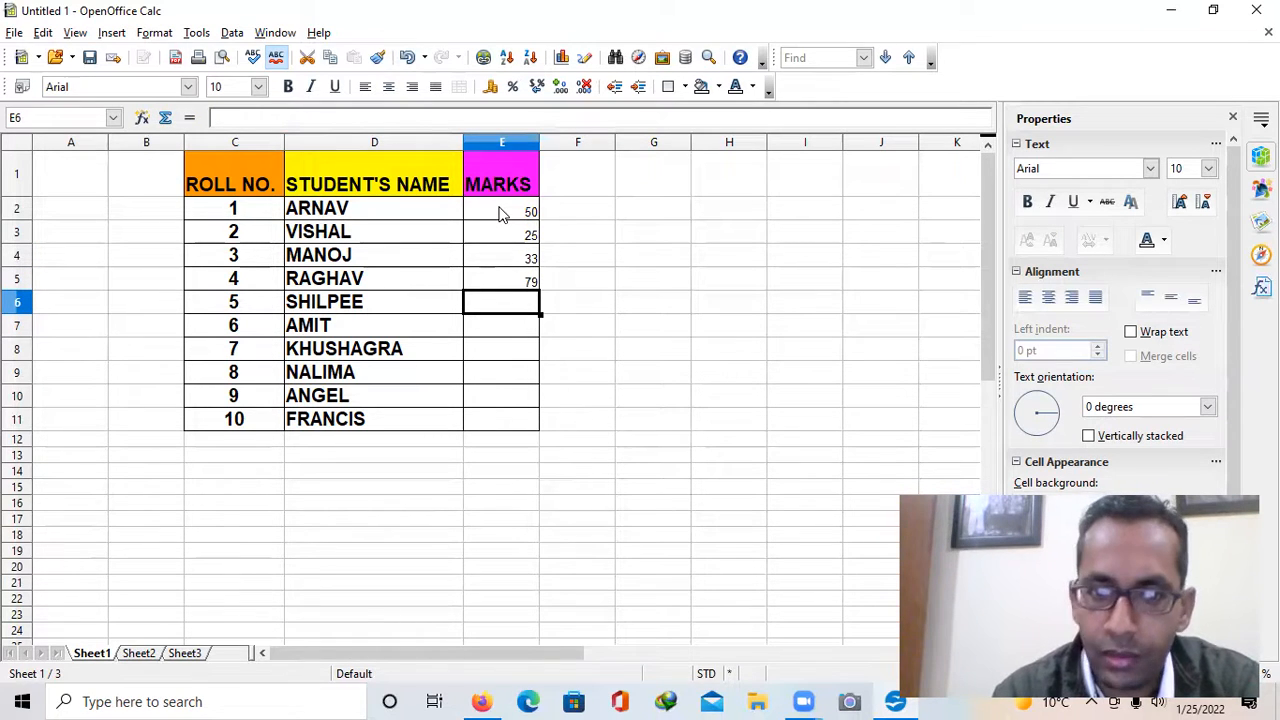
Enter the marks 75, 65, 55, 45, 10 and 80 in cells E6 to E11
{"action": "type", "text": "75"}
{"action": "key", "text": "Return"}
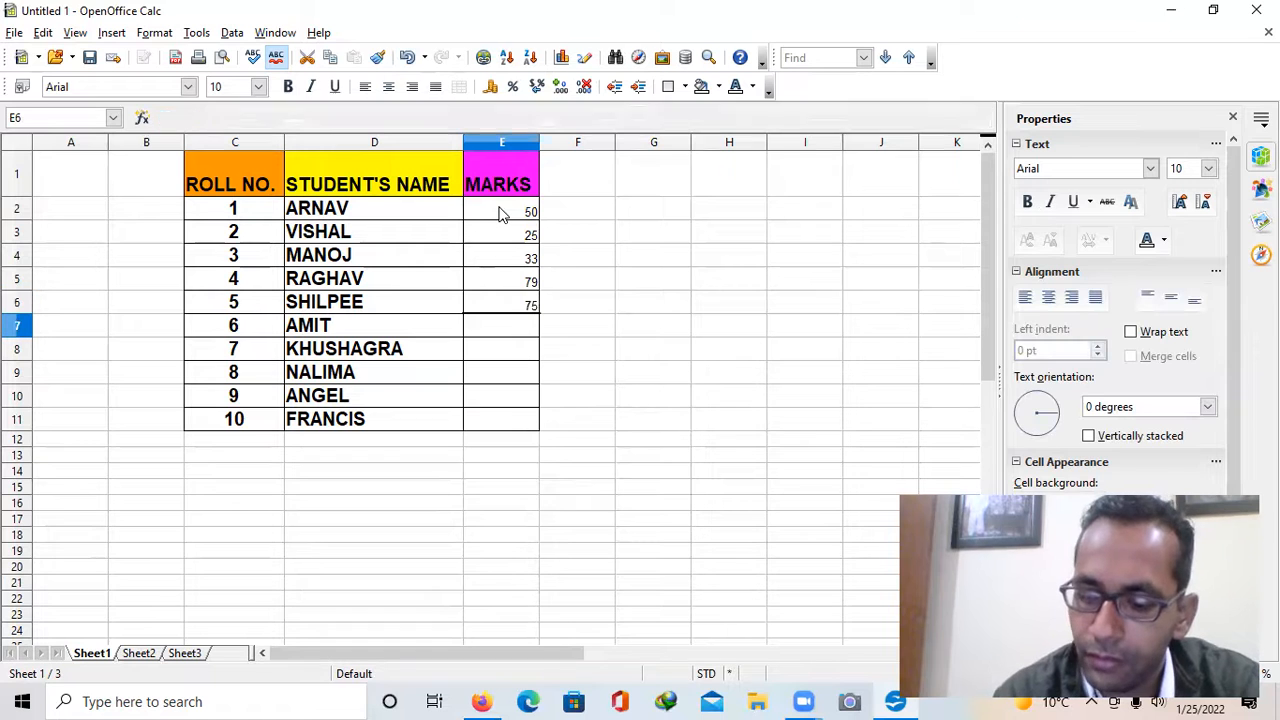
{"action": "type", "text": "65"}
{"action": "key", "text": "Return"}
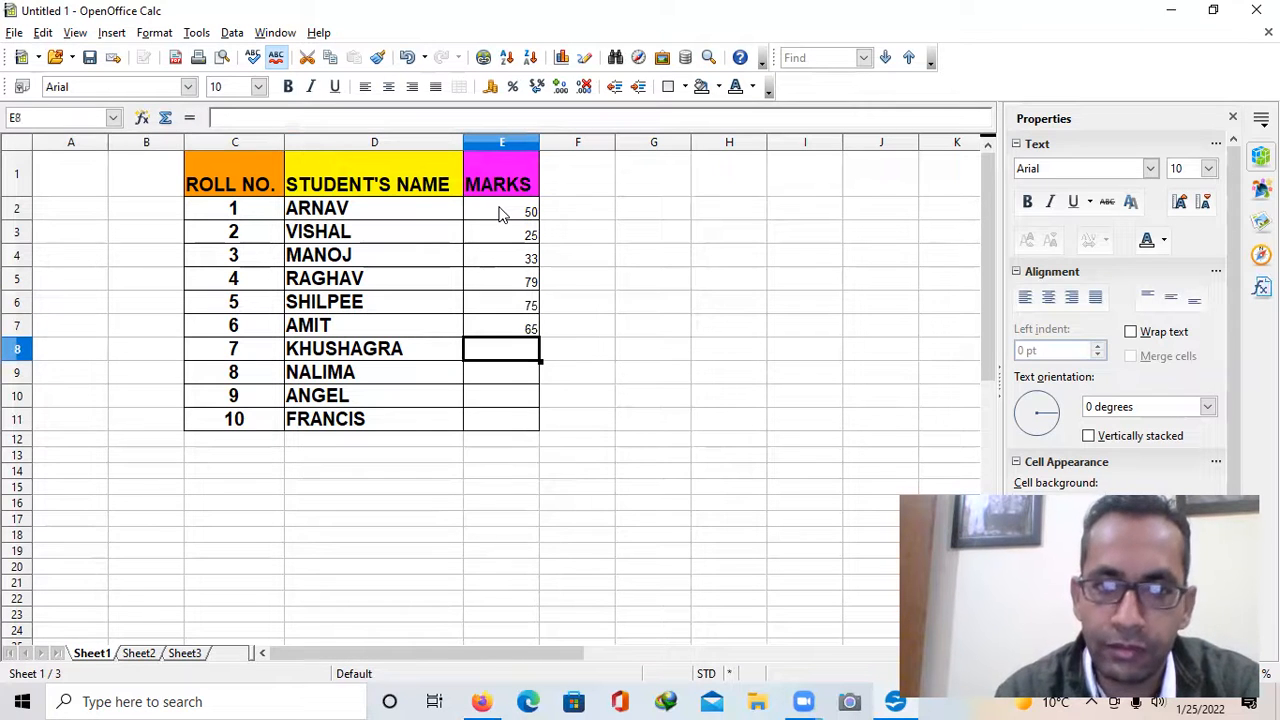
{"action": "type", "text": "55"}
{"action": "key", "text": "Return"}
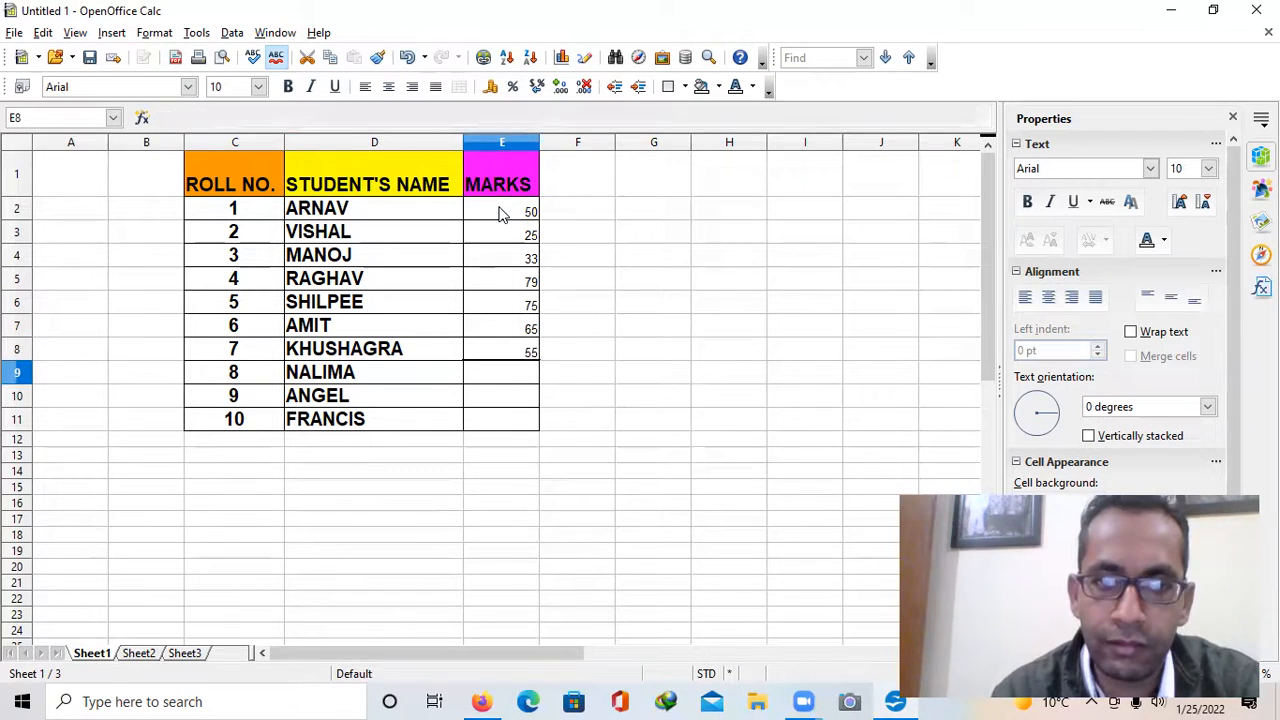
{"action": "type", "text": "45"}
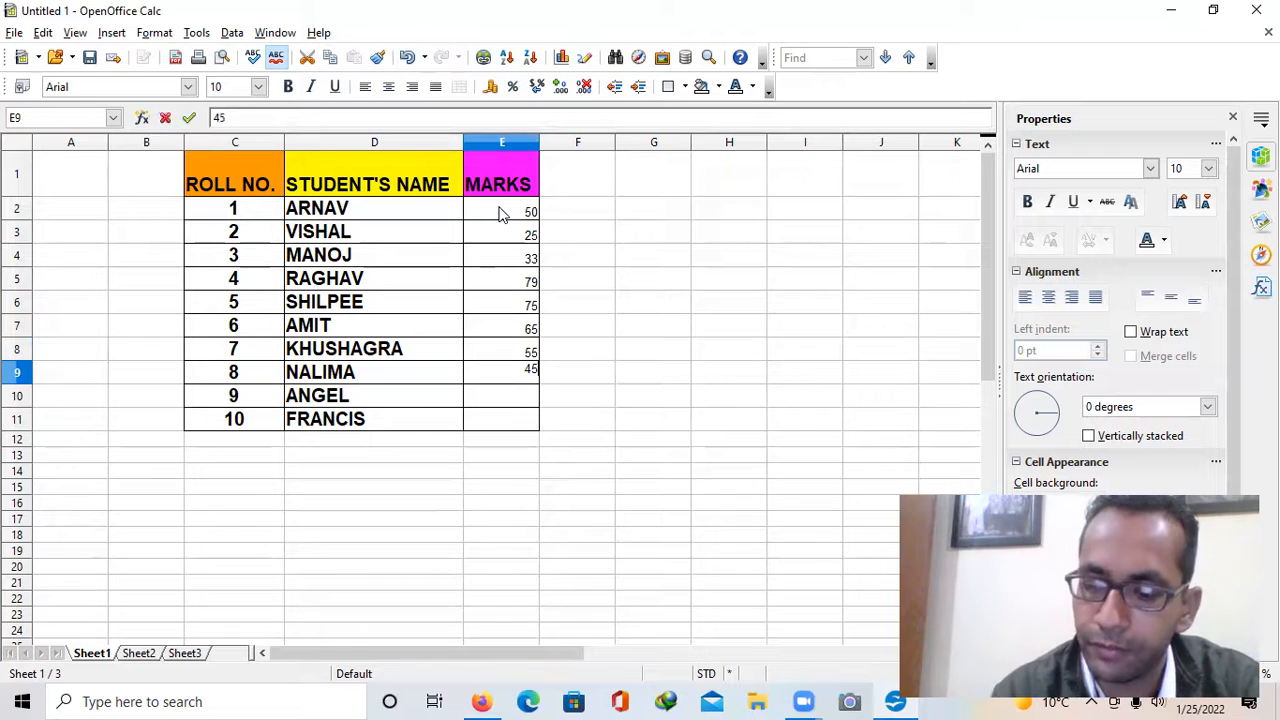
{"action": "key", "text": "Return"}
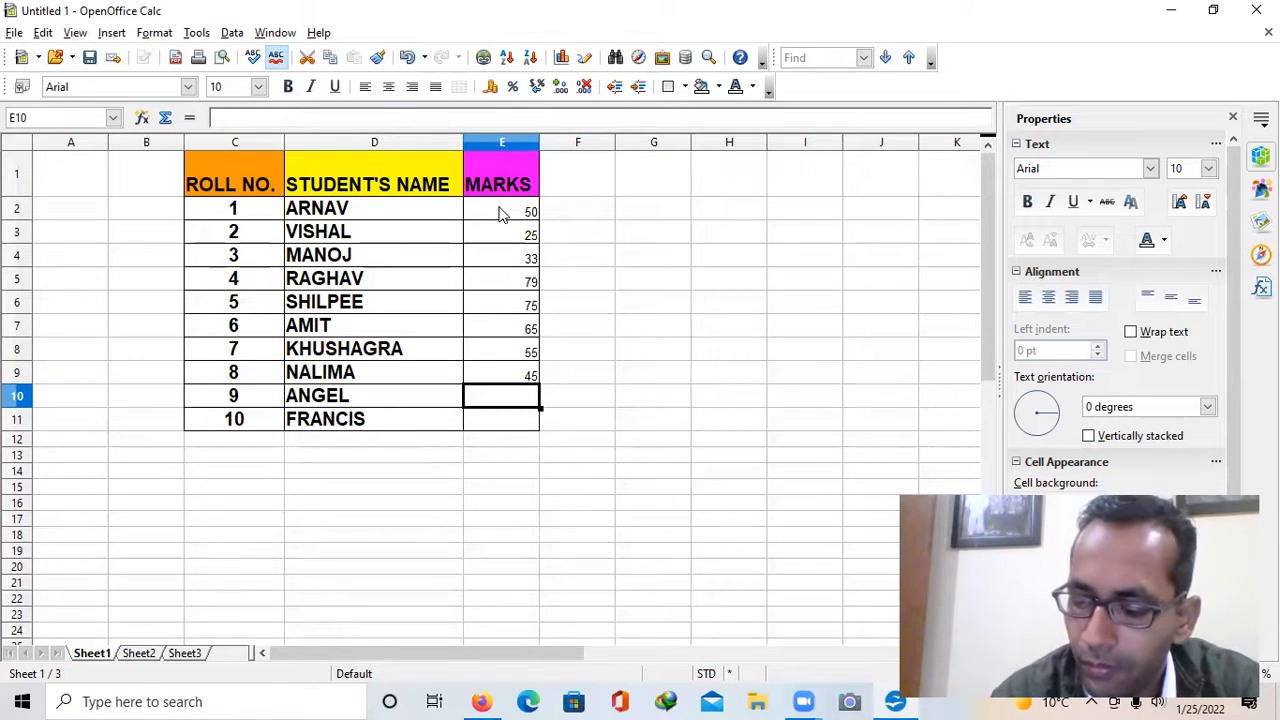
{"action": "type", "text": "10"}
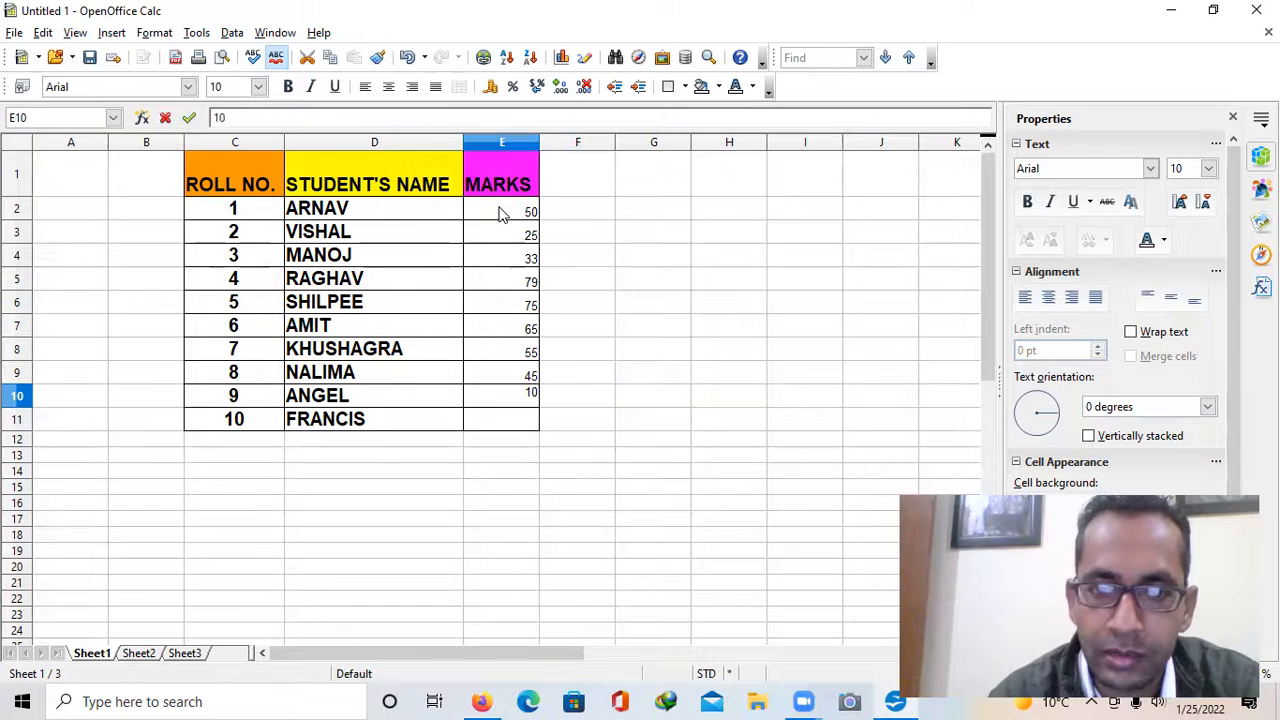
{"action": "key", "text": "Return"}
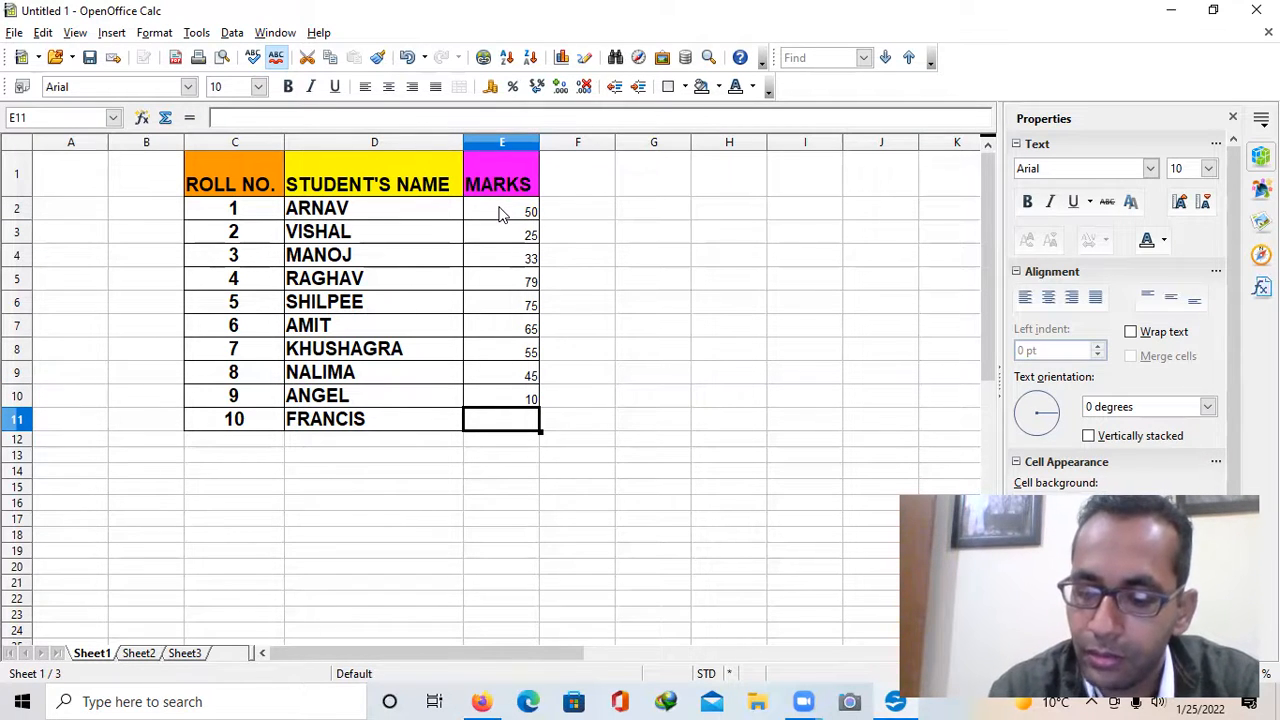
{"action": "type", "text": "80"}
{"action": "key", "text": "Return"}
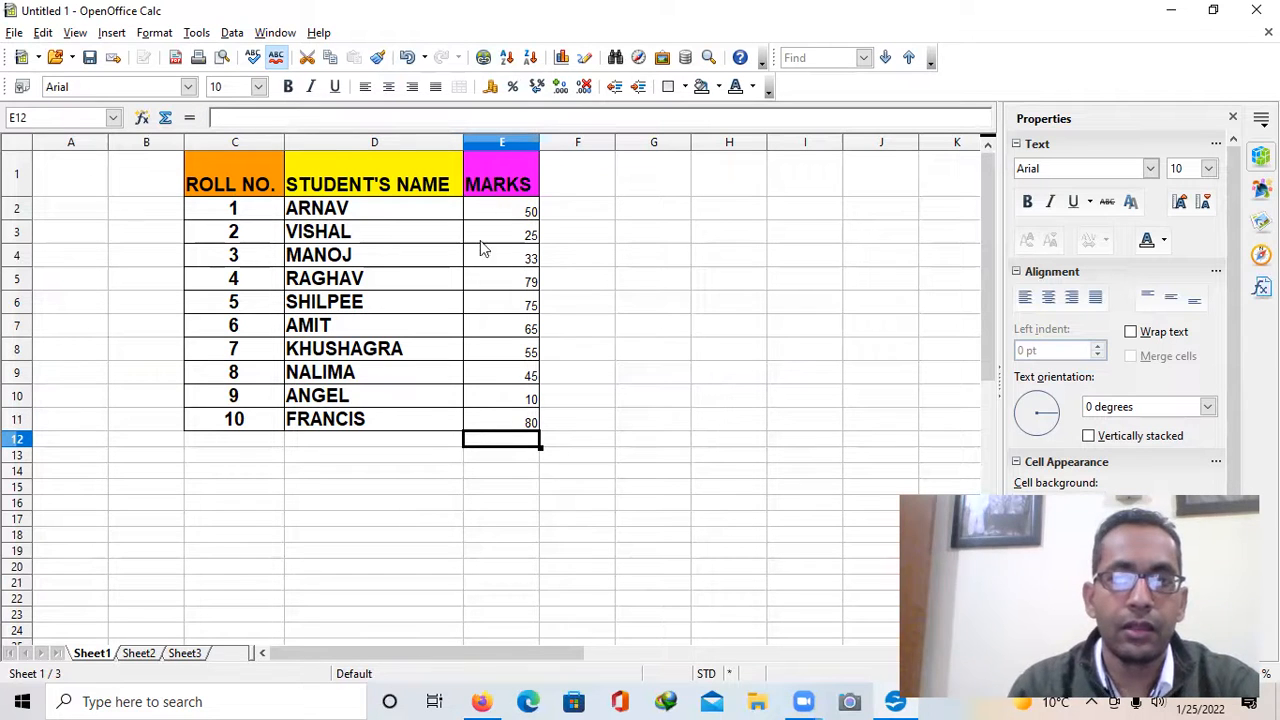
Format the marks in E2:E11 as bold, horizontally centred text with font size 15
{"action": "left_click_drag", "start_coordinate": [508, 212], "coordinate": [517, 434]}
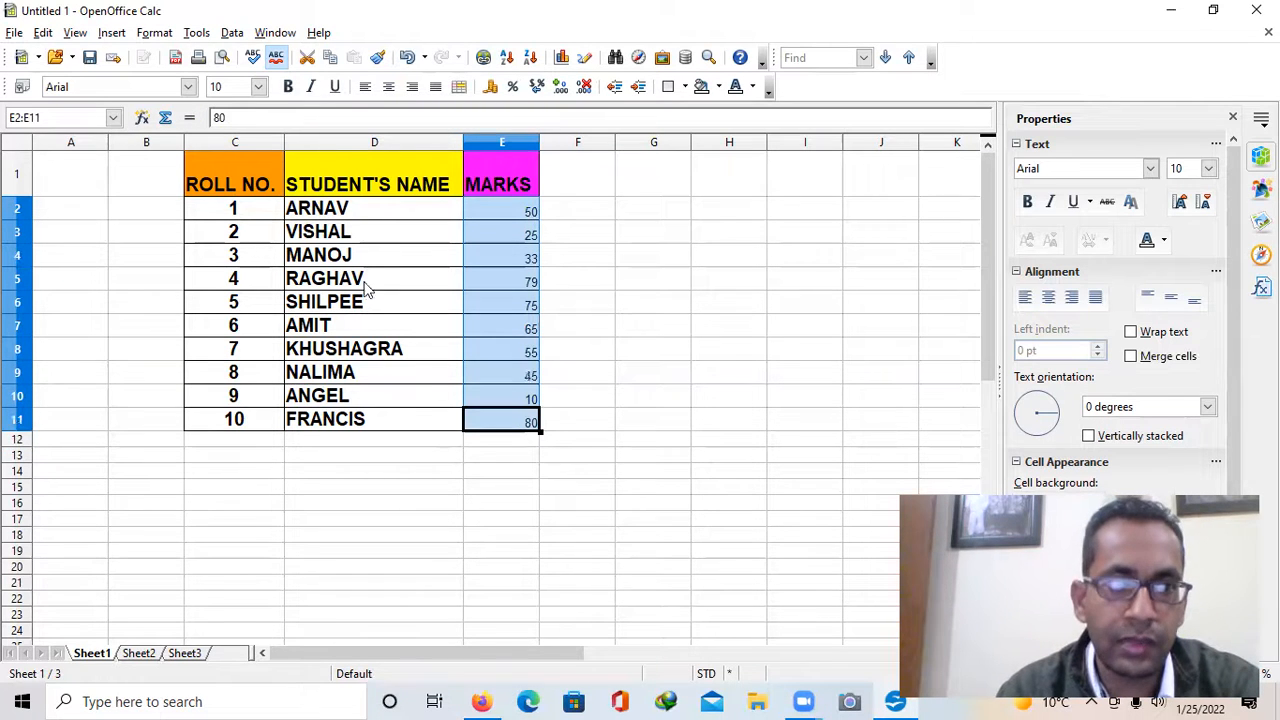
{"action": "left_click", "coordinate": [288, 87]}
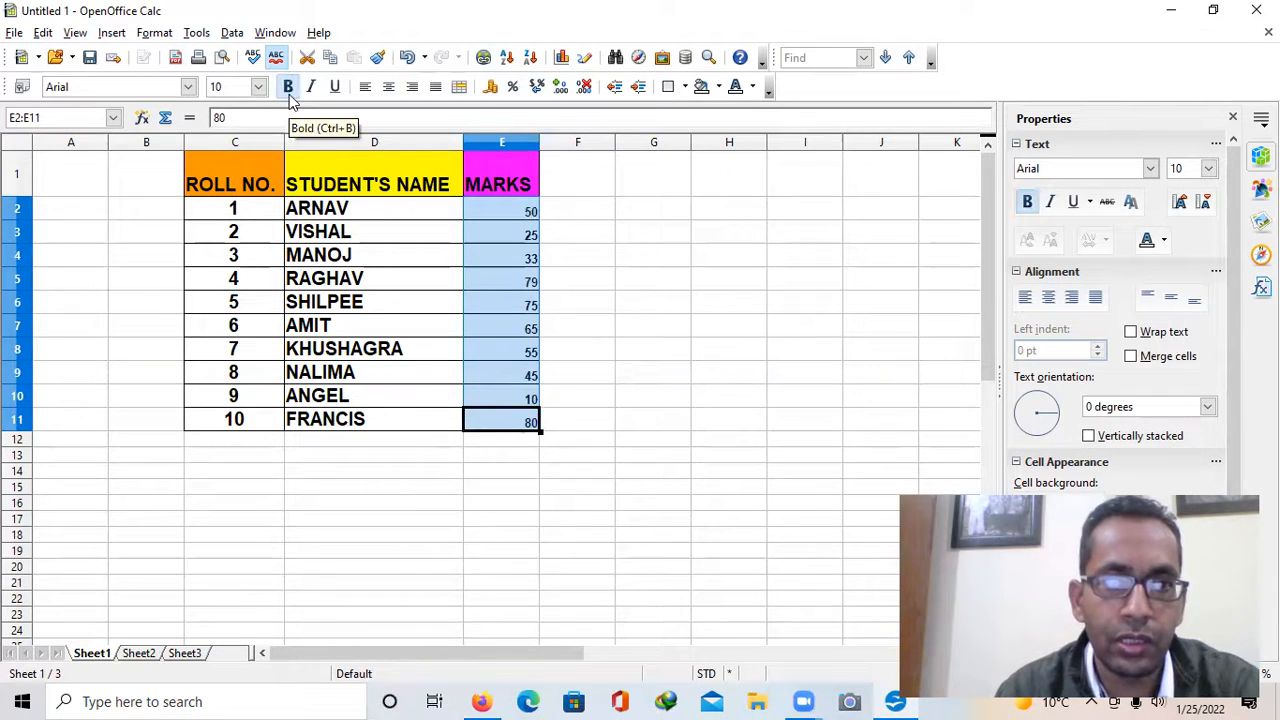
{"action": "left_click", "coordinate": [389, 87]}
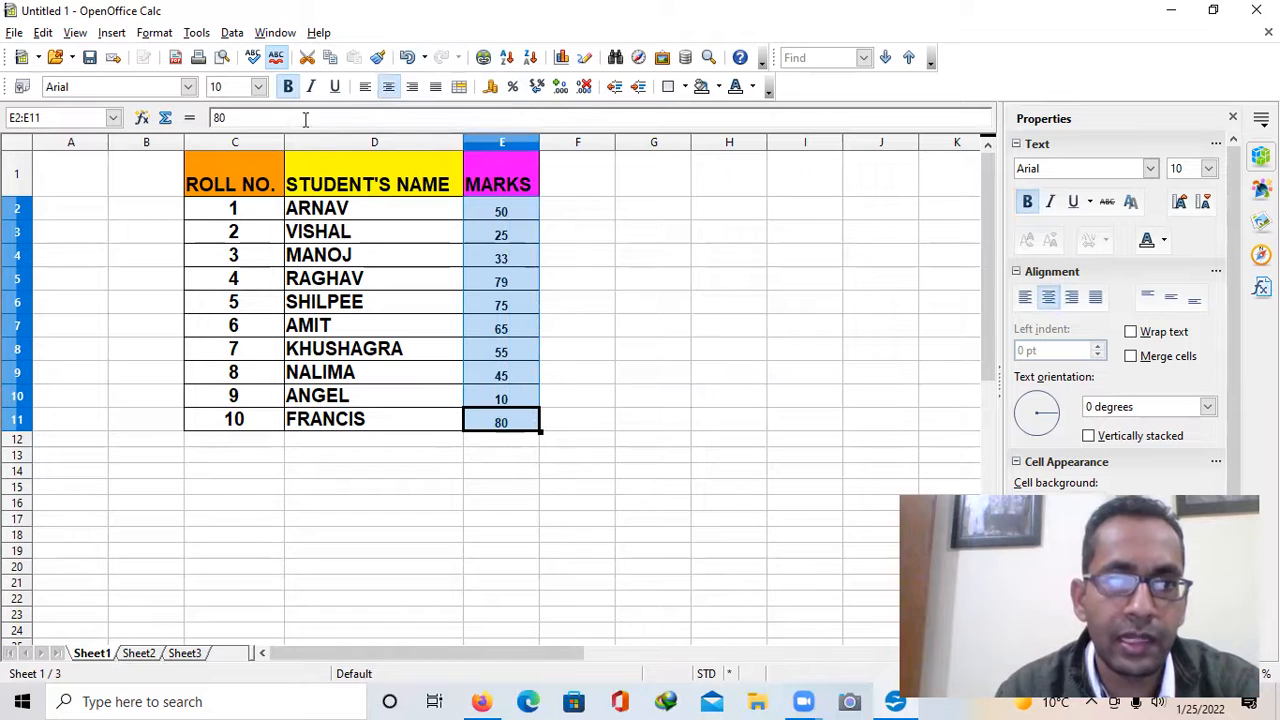
{"action": "left_click", "coordinate": [258, 87]}
{"action": "left_click", "coordinate": [226, 252]}
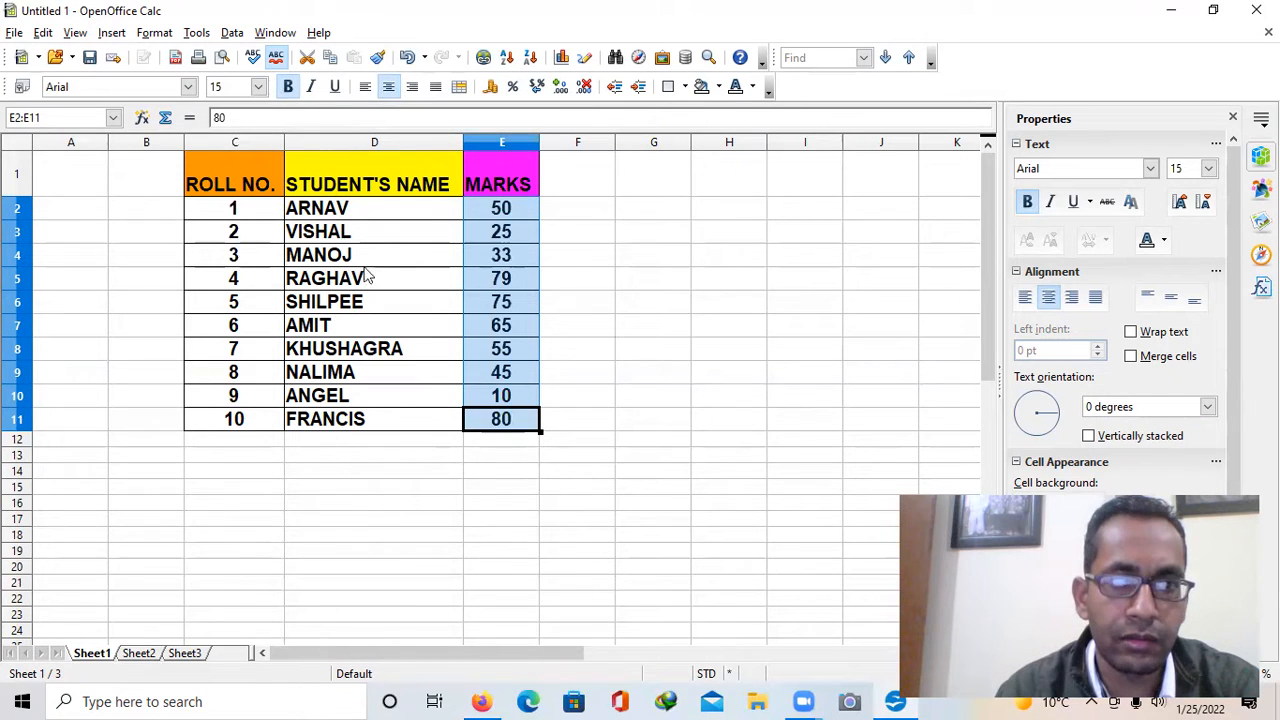
{"action": "left_click", "coordinate": [583, 256]}
{"action": "left_click", "coordinate": [496, 456]}
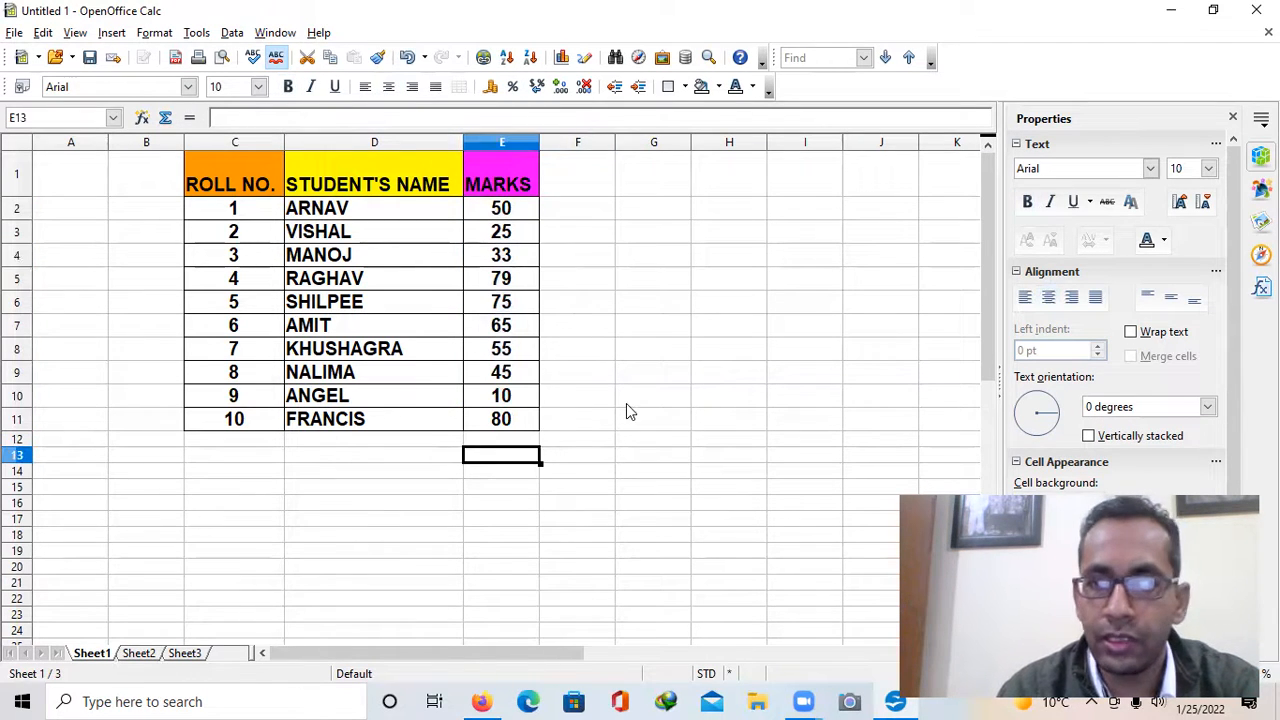
{"action": "left_click", "coordinate": [648, 466]}
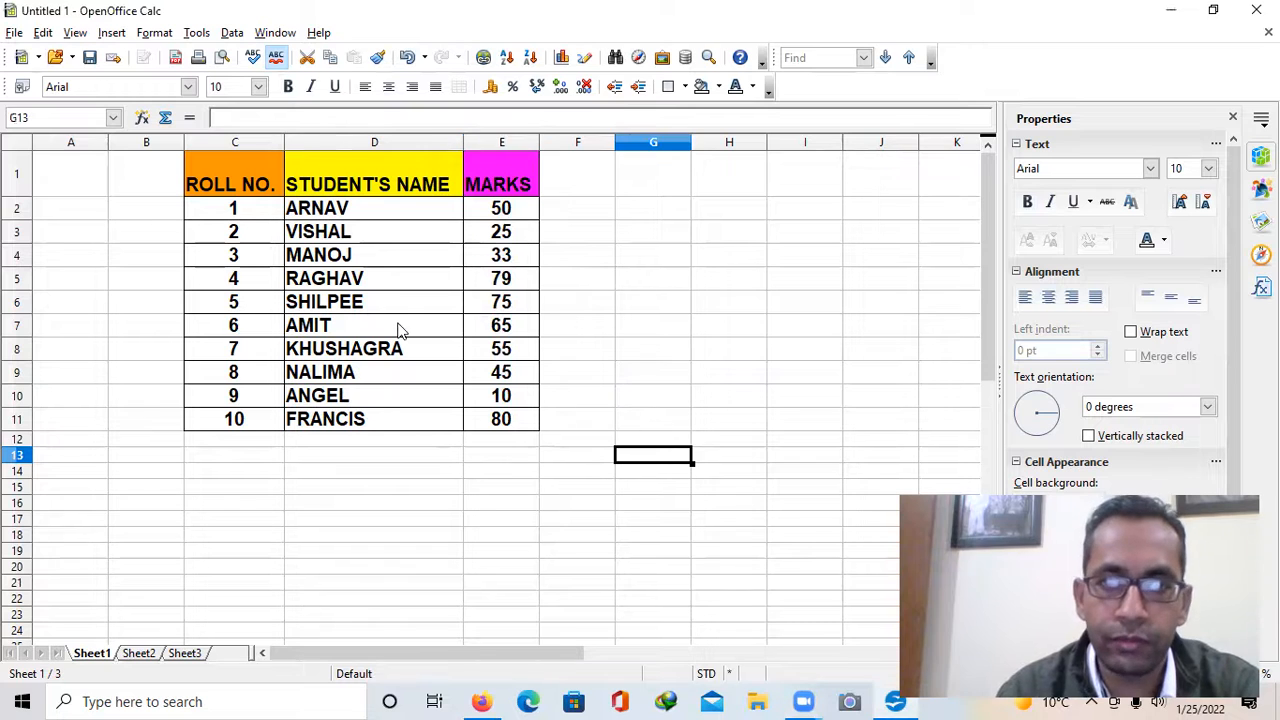
Try moving the whole table C1:E11 so that it starts at cell A1, and undo the move
{"action": "left_click", "coordinate": [200, 168]}
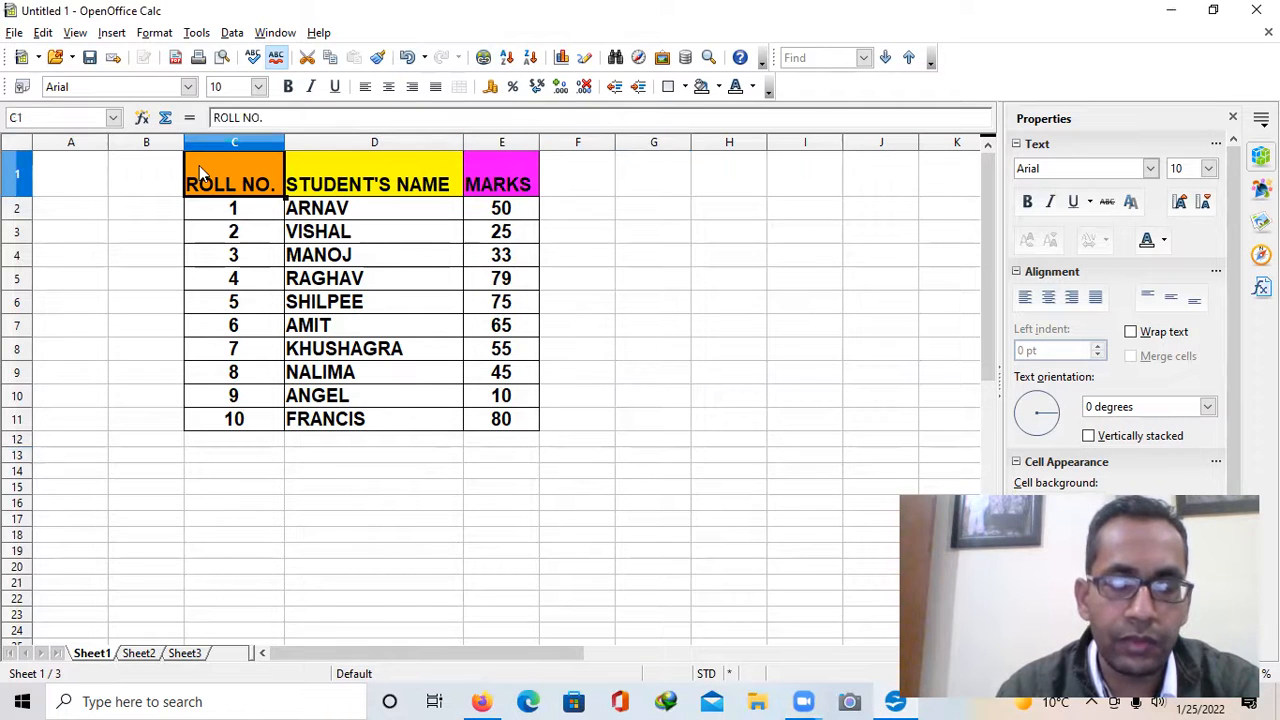
{"action": "left_click", "coordinate": [268, 328]}
{"action": "left_click_drag", "start_coordinate": [214, 177], "coordinate": [510, 428]}
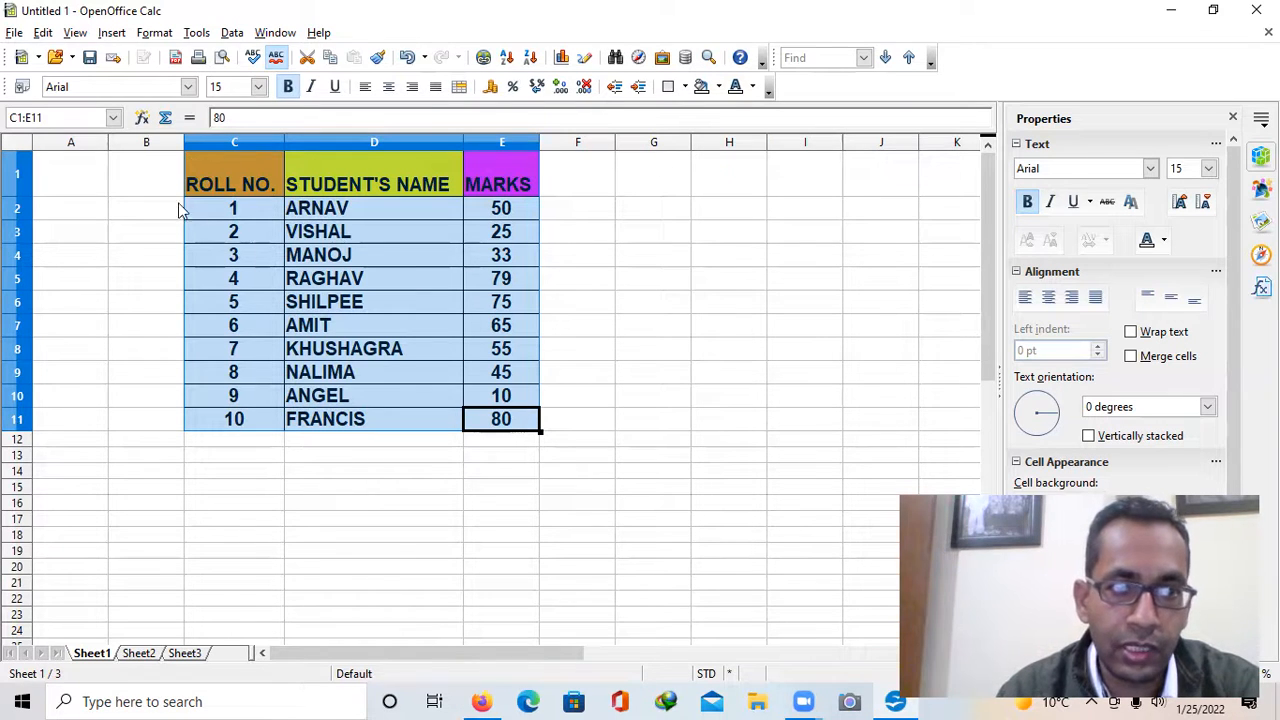
{"action": "left_click_drag", "start_coordinate": [211, 177], "coordinate": [86, 180]}
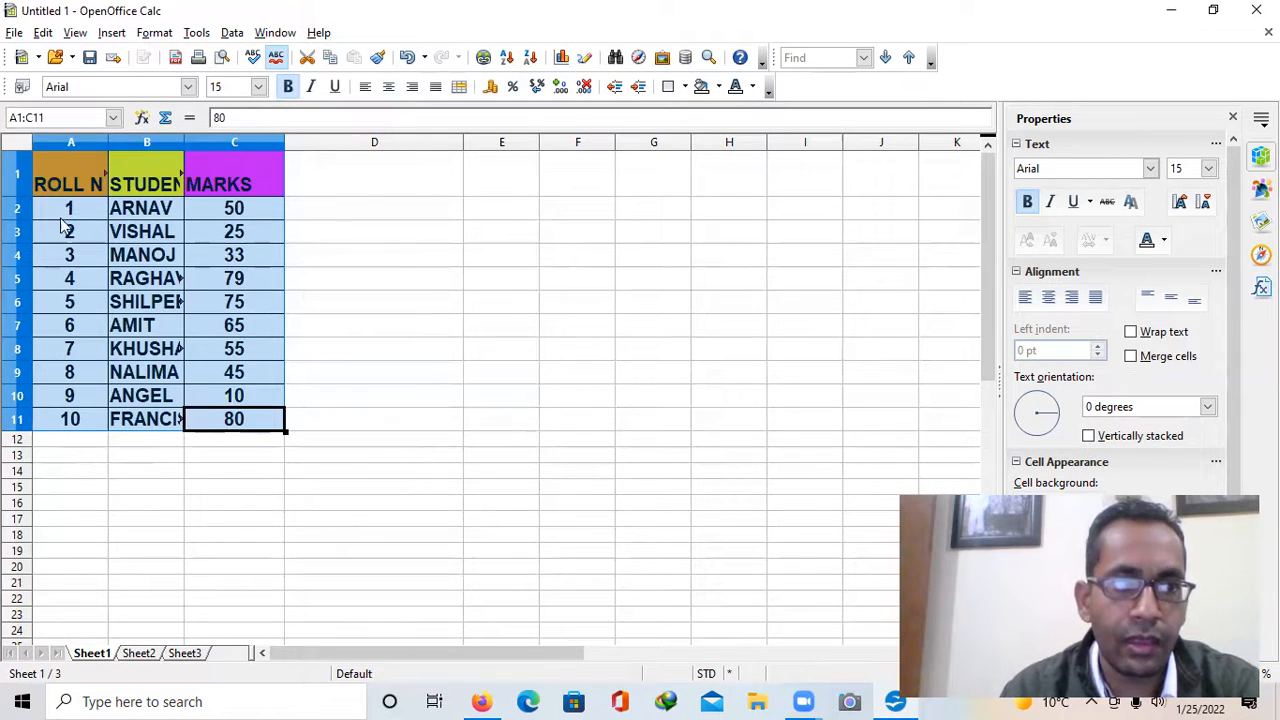
{"action": "key", "text": "ctrl+z"}
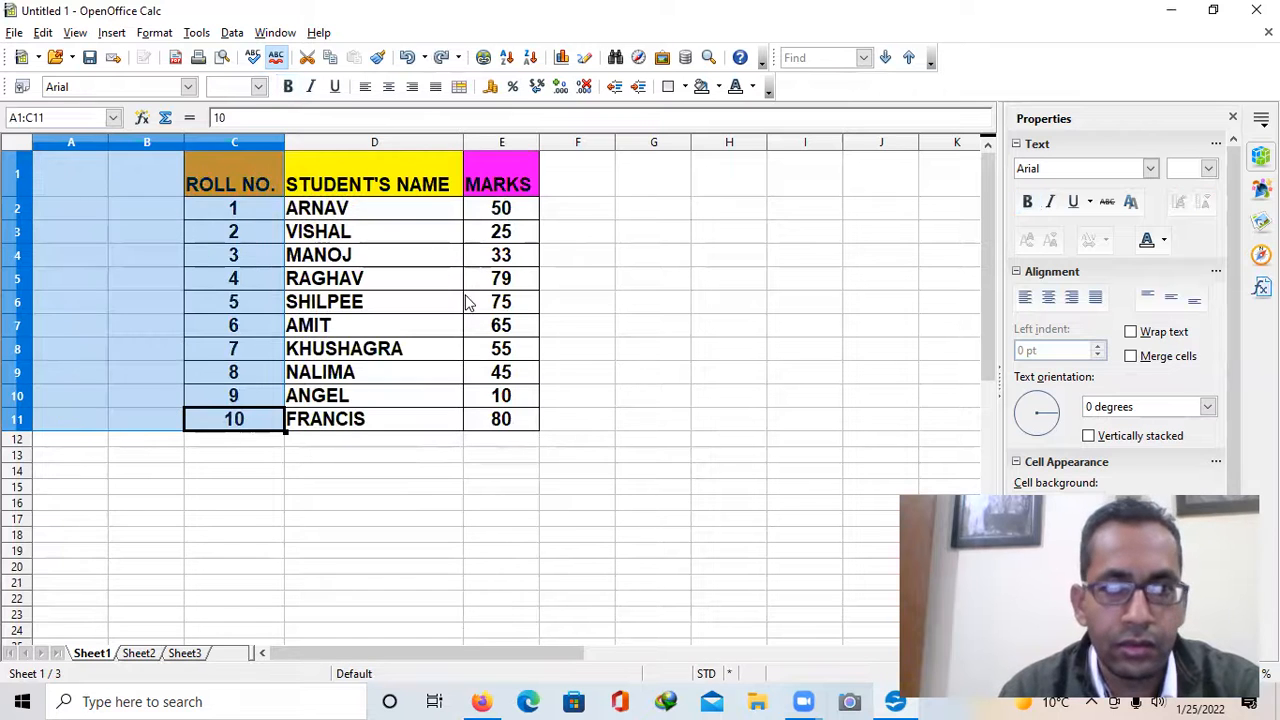
{"action": "left_click", "coordinate": [594, 228]}
Select the whole student table C1:E11, including its headings, as the chart's source data
{"action": "left_click_drag", "start_coordinate": [203, 172], "coordinate": [495, 420]}
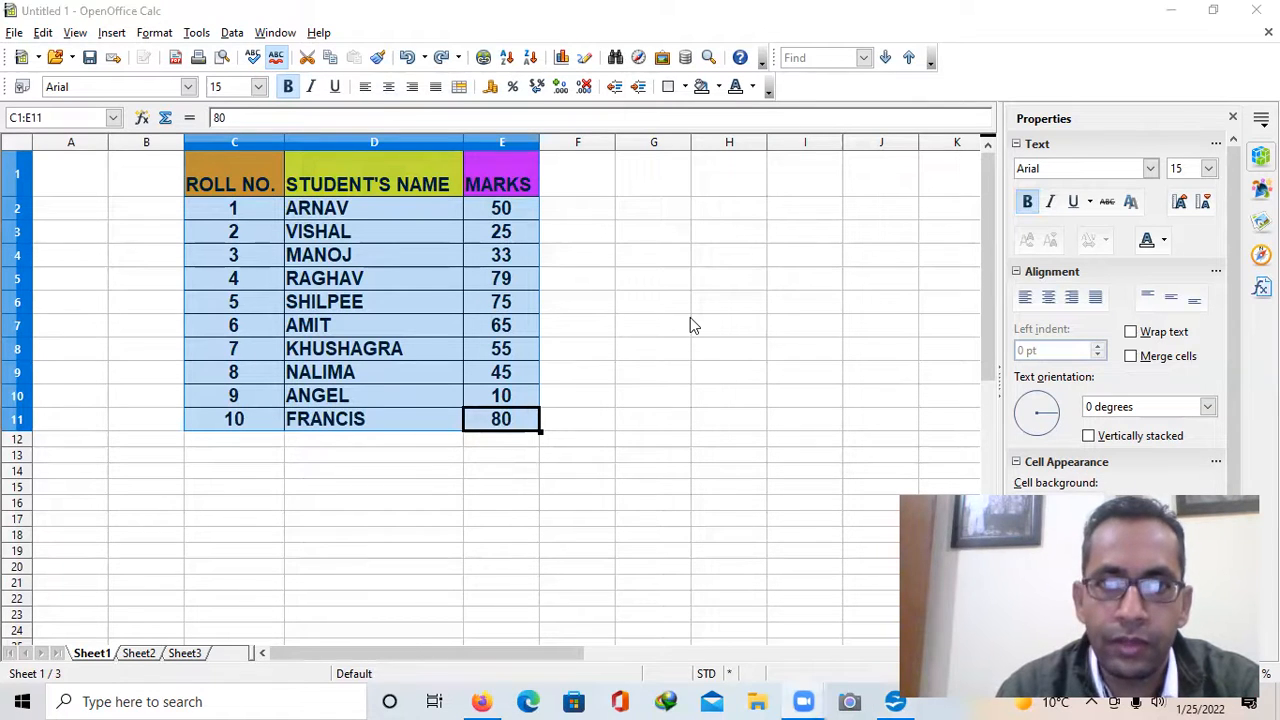
{"action": "mouse_move", "coordinate": [687, 74]}
{"action": "left_mouse_down"}
{"action": "mouse_move", "coordinate": [688, 121]}
{"action": "mouse_move", "coordinate": [717, 123]}
{"action": "mouse_move", "coordinate": [722, 106]}
{"action": "mouse_move", "coordinate": [752, 122]}
{"action": "left_mouse_up"}
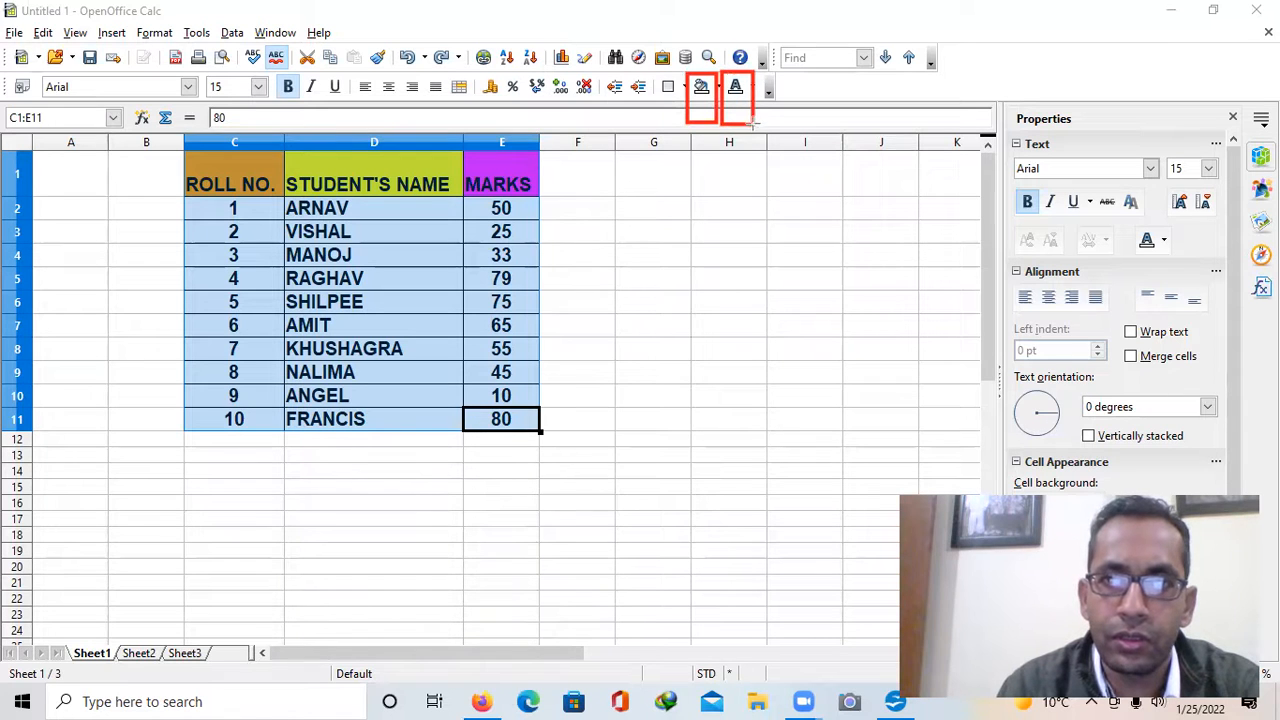
{"action": "left_click_drag", "start_coordinate": [658, 72], "coordinate": [681, 127]}
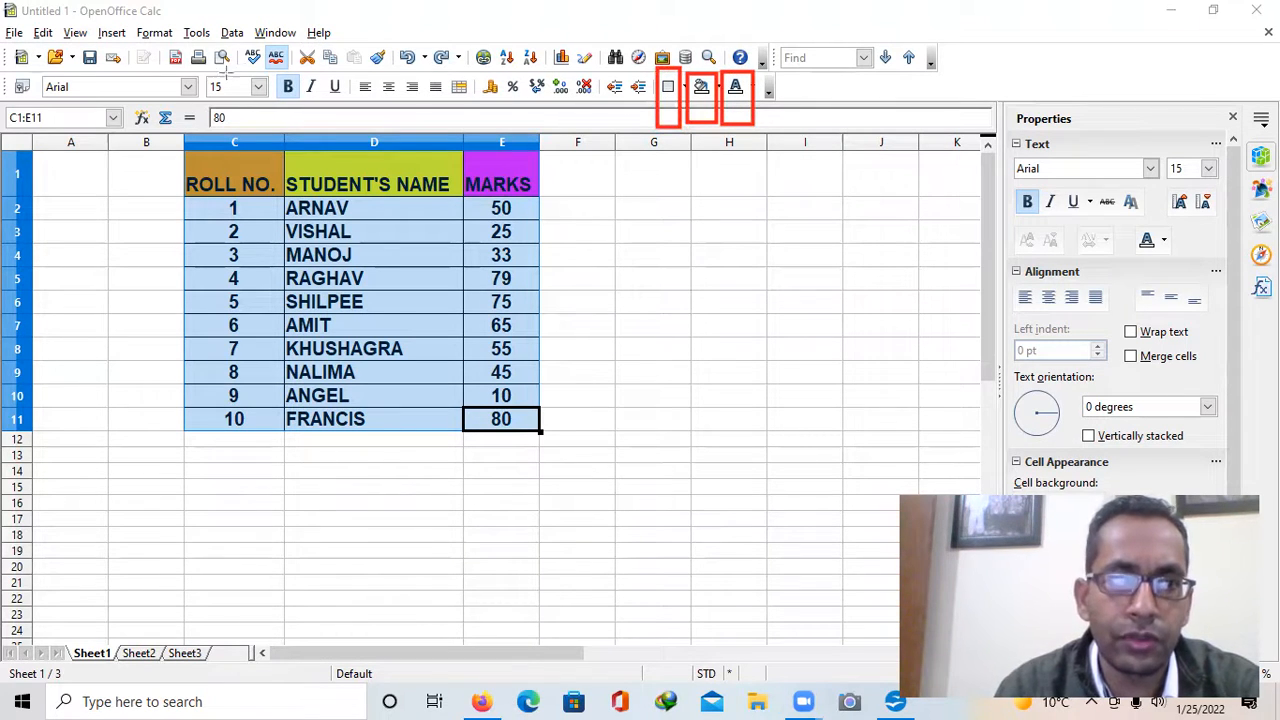
{"action": "mouse_move", "coordinate": [205, 76]}
{"action": "left_mouse_down"}
{"action": "mouse_move", "coordinate": [312, 112]}
{"action": "mouse_move", "coordinate": [474, 110]}
{"action": "mouse_move", "coordinate": [452, 108]}
{"action": "left_mouse_up"}
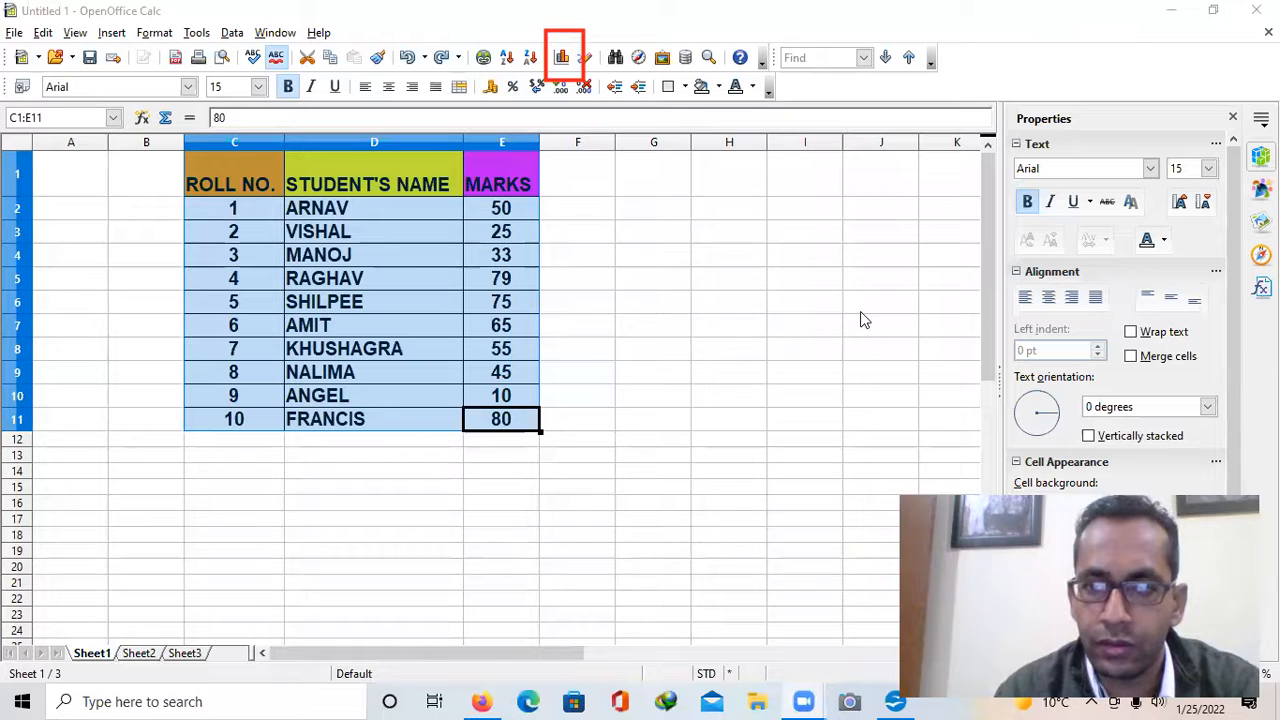
{"action": "mouse_move", "coordinate": [152, 150]}
{"action": "left_mouse_down"}
{"action": "mouse_move", "coordinate": [152, 251]}
{"action": "mouse_move", "coordinate": [523, 471]}
{"action": "mouse_move", "coordinate": [560, 456]}
{"action": "left_mouse_up"}
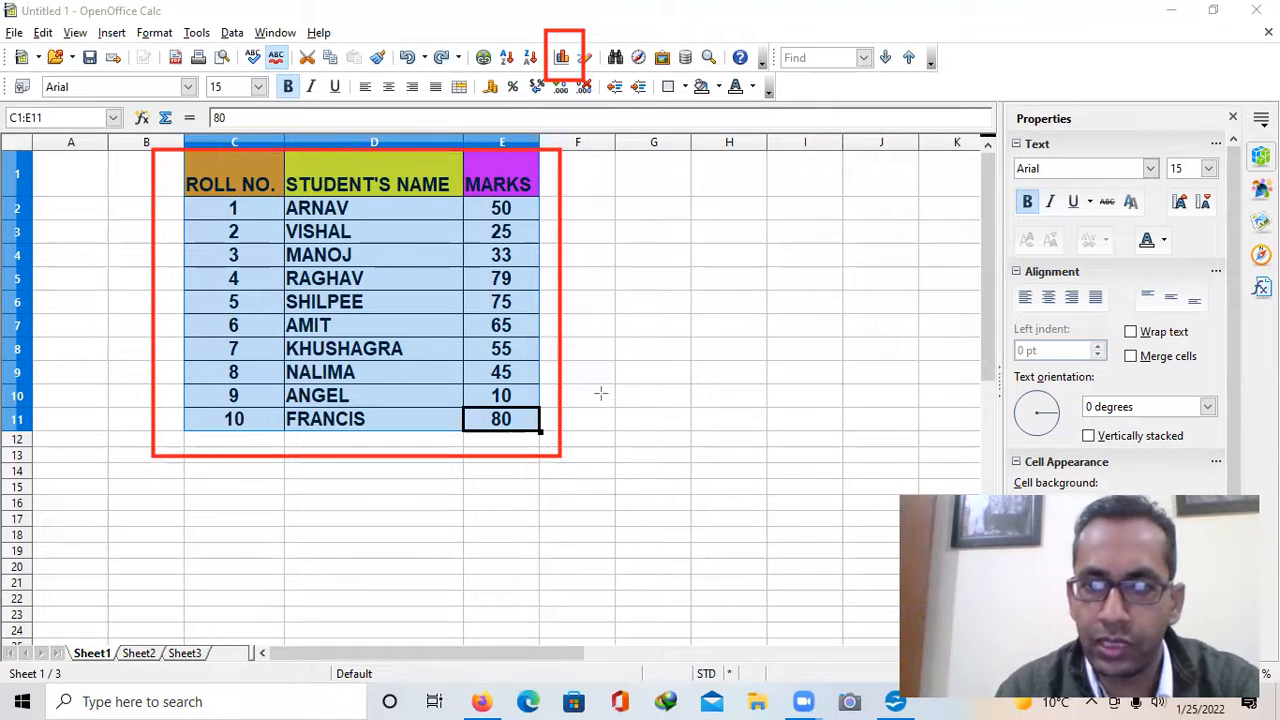
{"action": "mouse_move", "coordinate": [558, 78]}
{"action": "left_mouse_down"}
{"action": "mouse_move", "coordinate": [478, 122]}
{"action": "mouse_move", "coordinate": [468, 143]}
{"action": "left_mouse_up"}
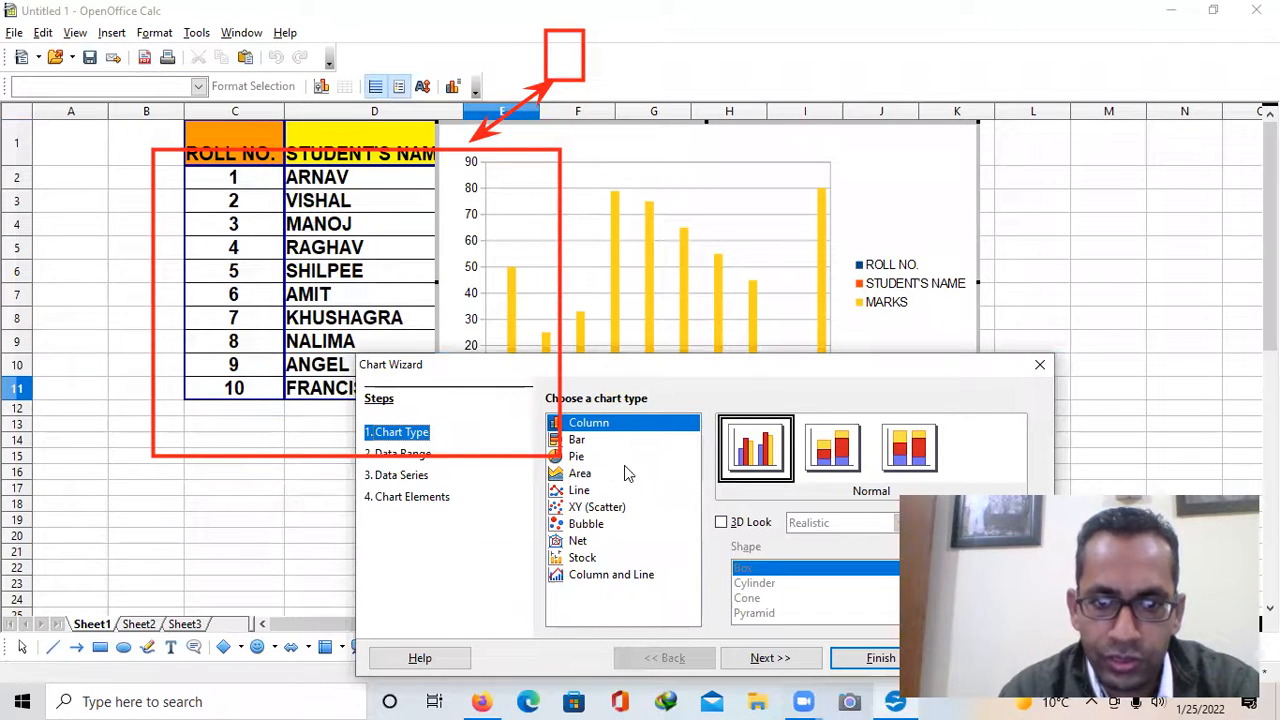
Try the Bar, Pie, Column and Line, and Stock types in the Chart Wizard, and finish with a normal Column chart
{"action": "left_click", "coordinate": [575, 443]}
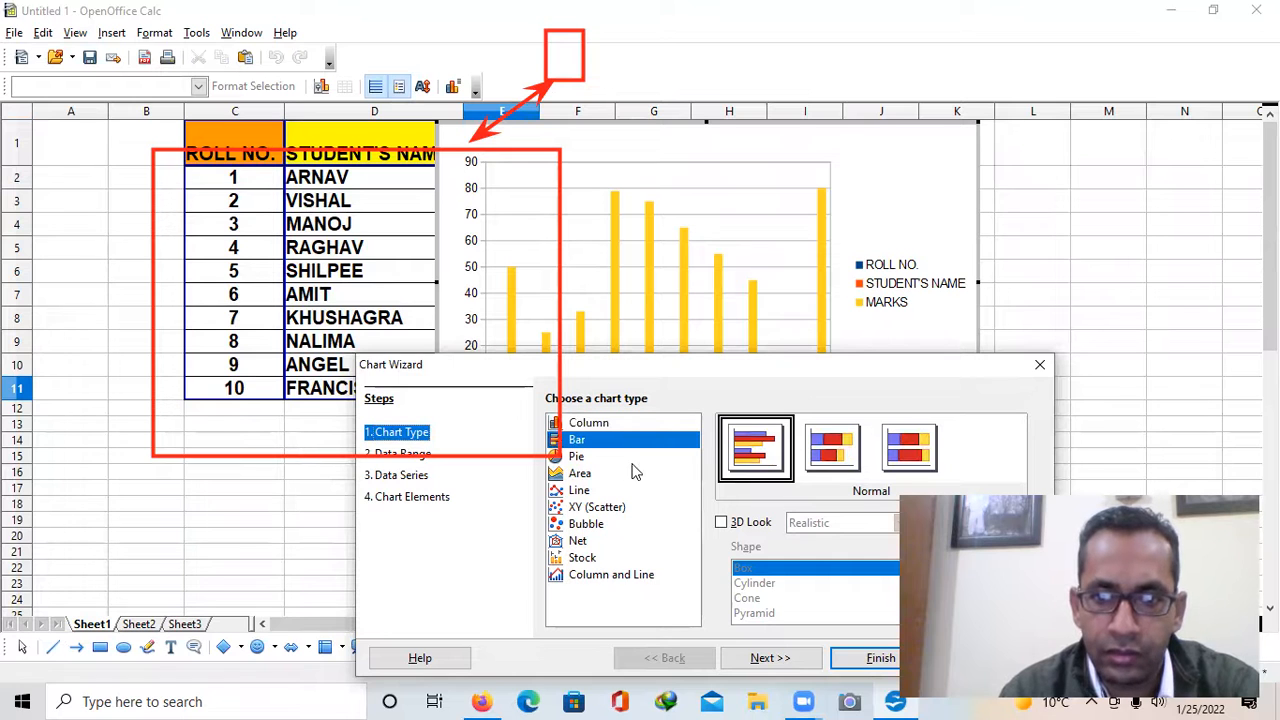
{"action": "left_click", "coordinate": [580, 458]}
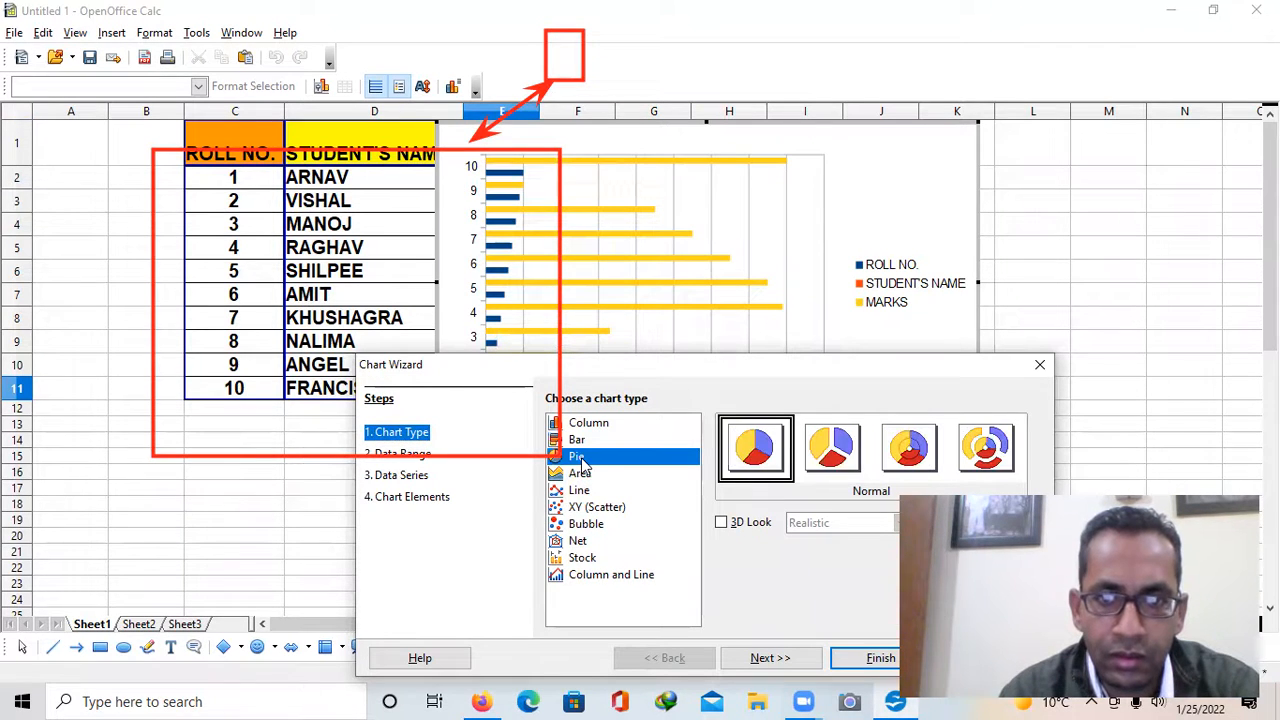
{"action": "left_click", "coordinate": [605, 575]}
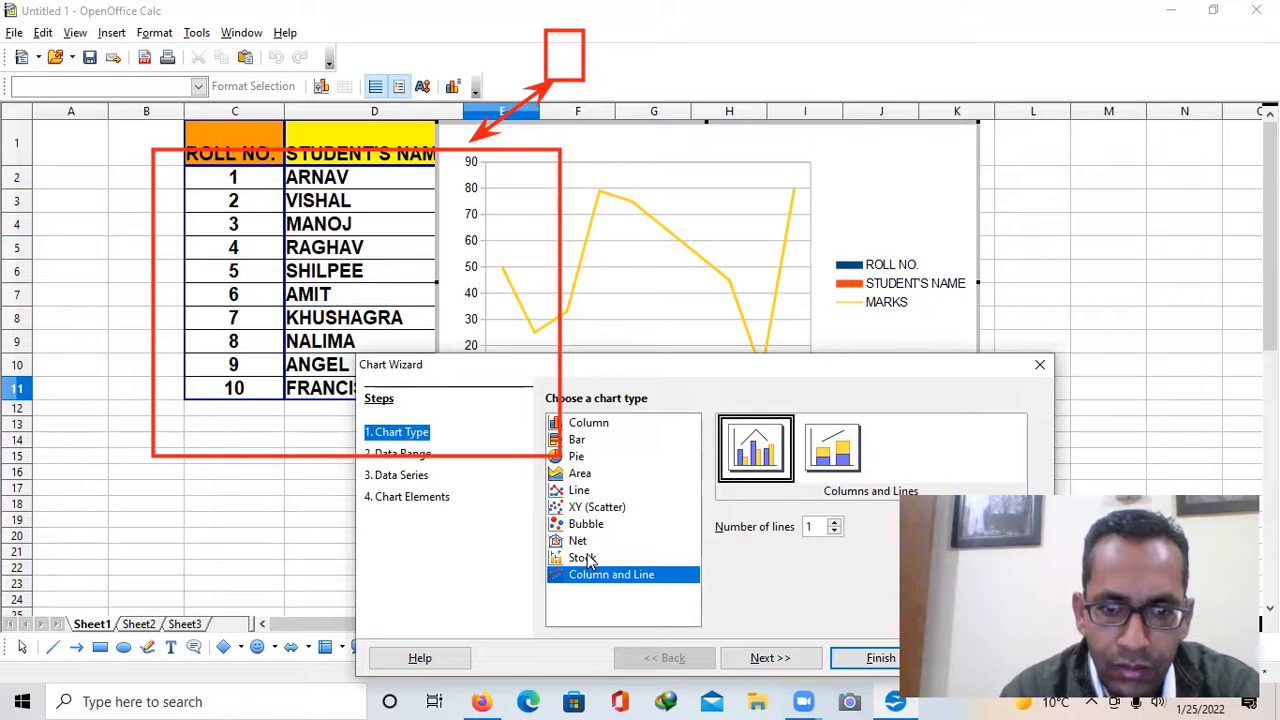
{"action": "left_click", "coordinate": [590, 558]}
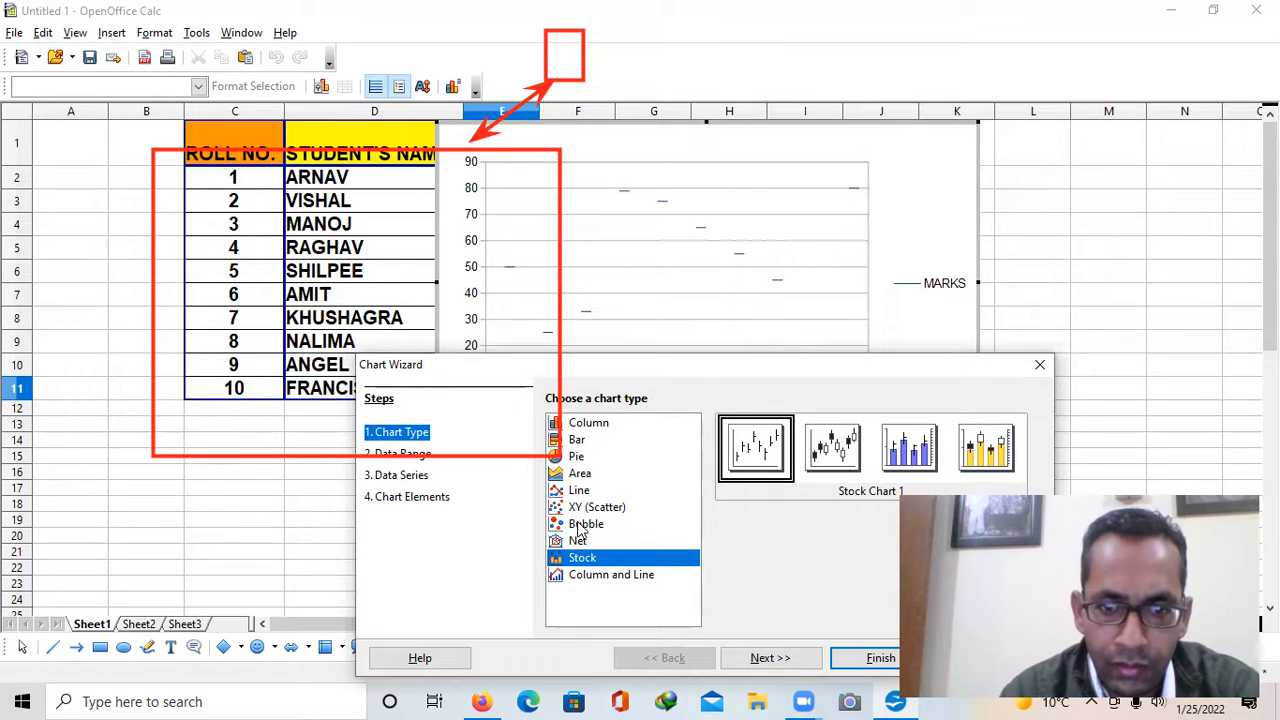
{"action": "left_click", "coordinate": [588, 427]}
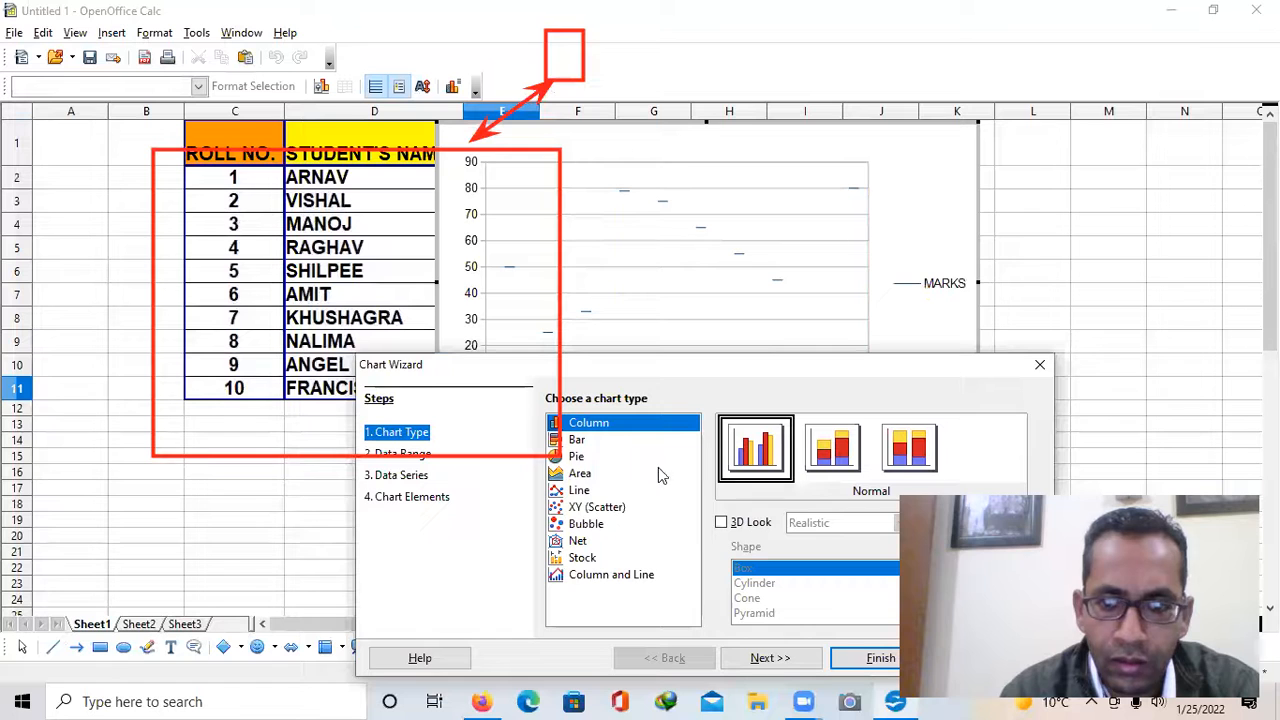
{"action": "left_click", "coordinate": [848, 660]}
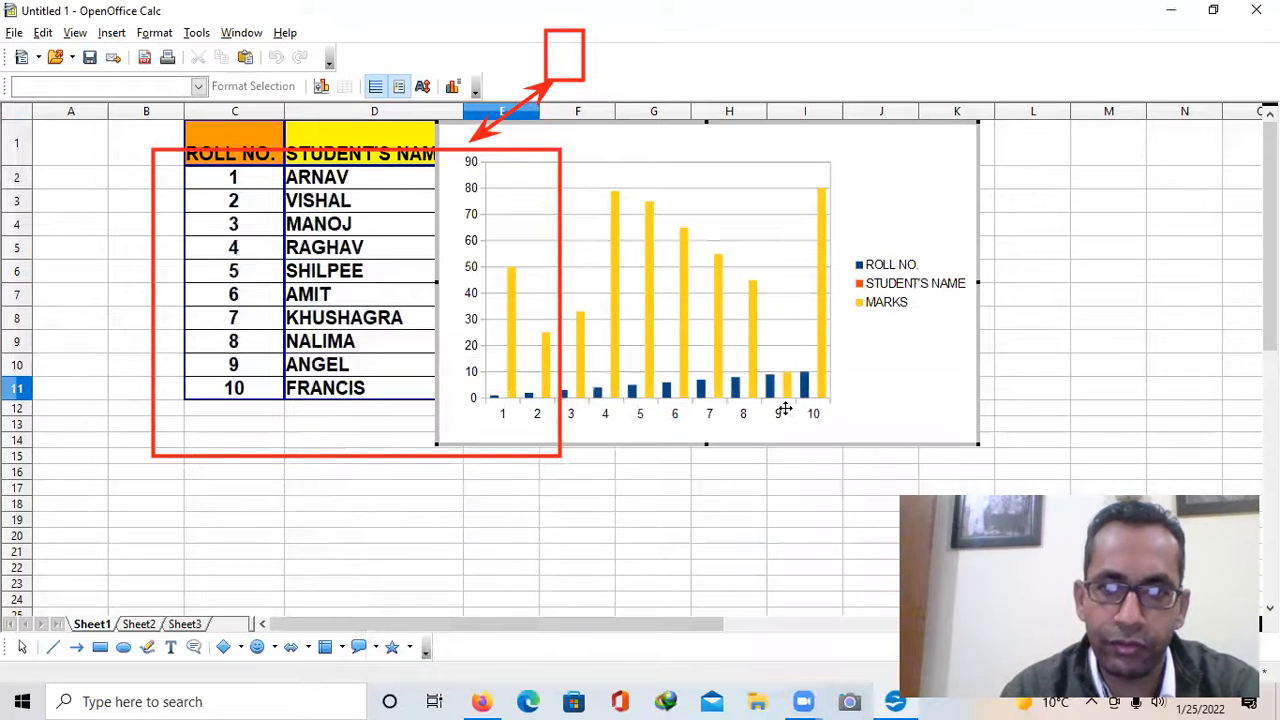
Move the column chart slightly right and down, clear of the STUDENT'S NAME column, and deselect it
{"action": "left_click", "coordinate": [829, 206]}
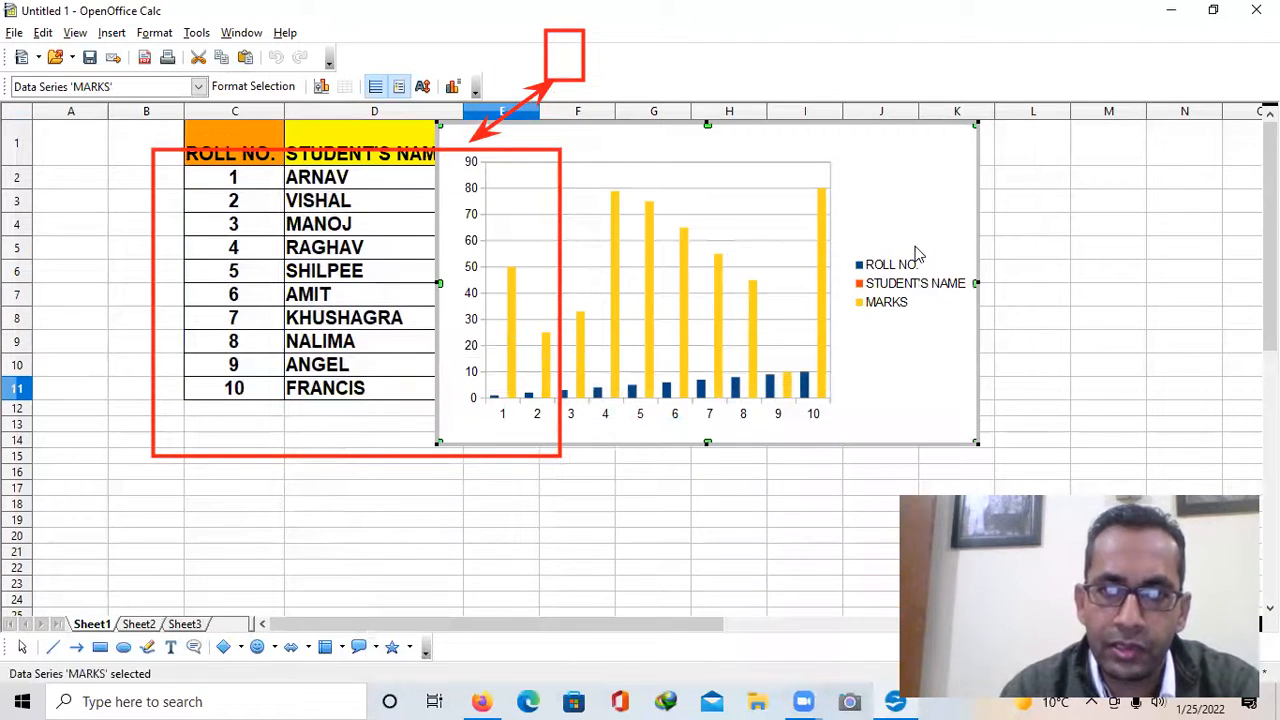
{"action": "left_click", "coordinate": [883, 314]}
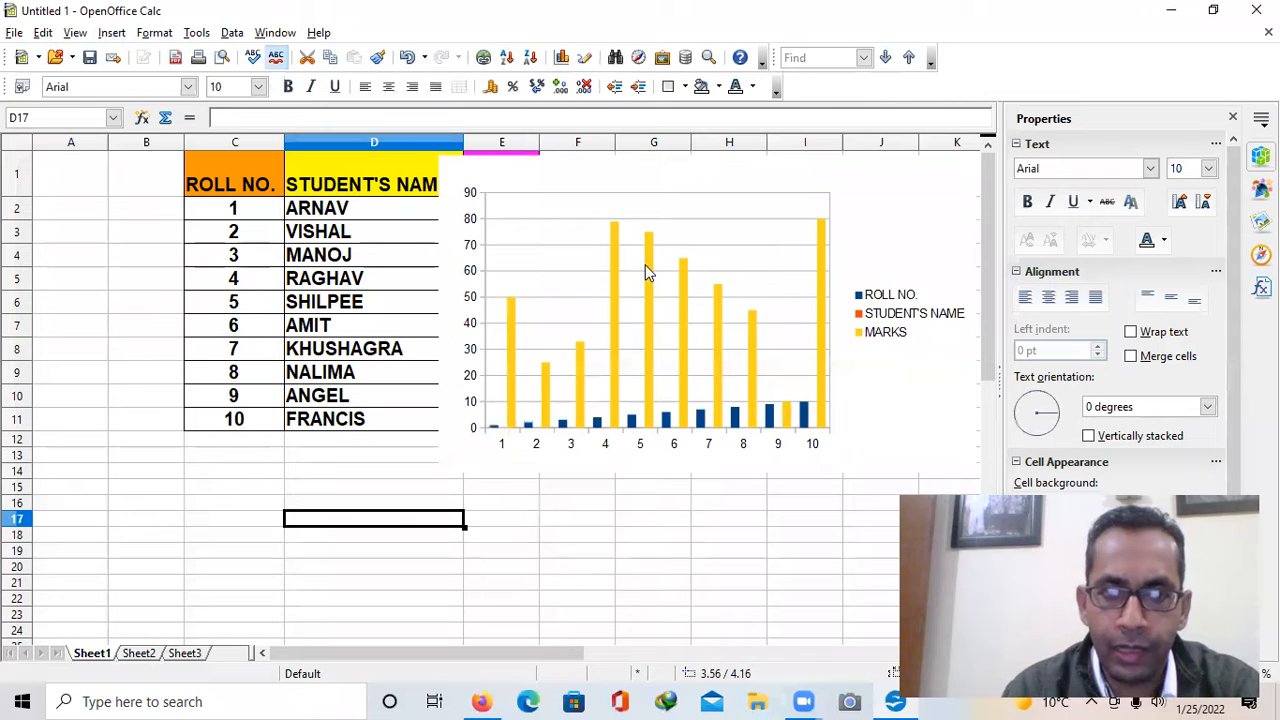
{"action": "left_click", "coordinate": [649, 273]}
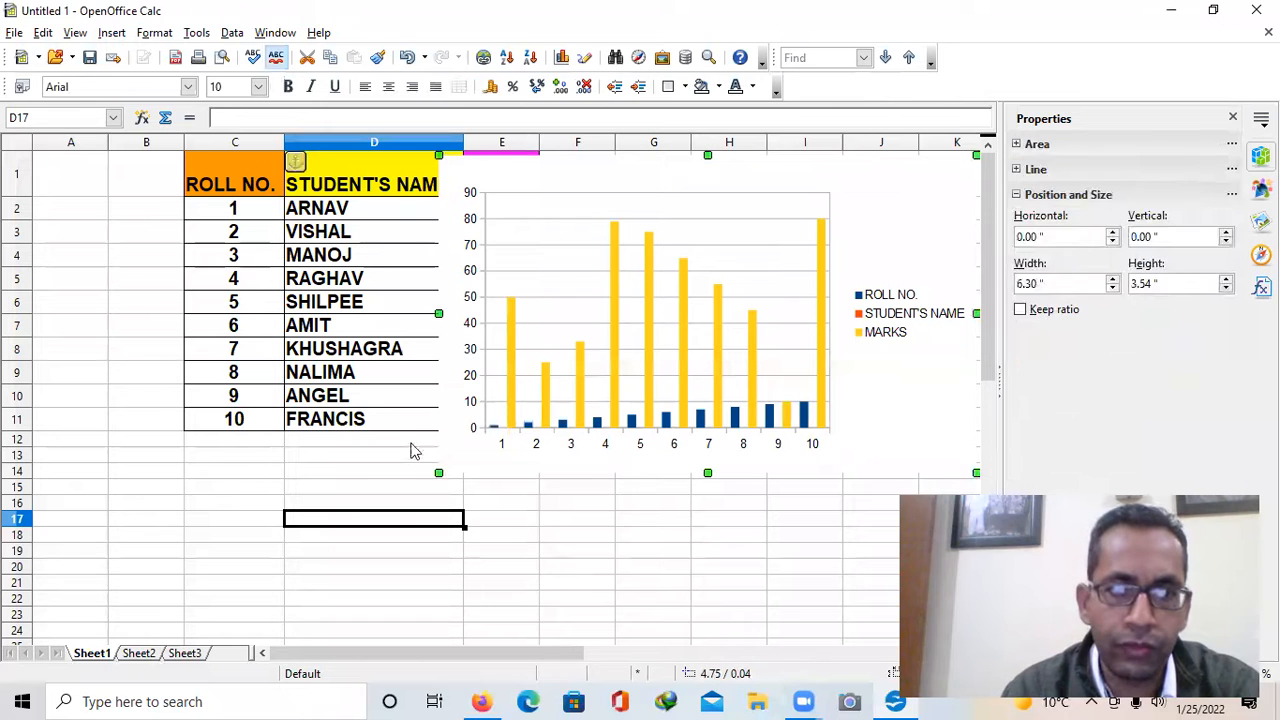
{"action": "left_click", "coordinate": [410, 442]}
{"action": "left_click_drag", "start_coordinate": [516, 168], "coordinate": [570, 196]}
{"action": "left_click", "coordinate": [487, 537]}
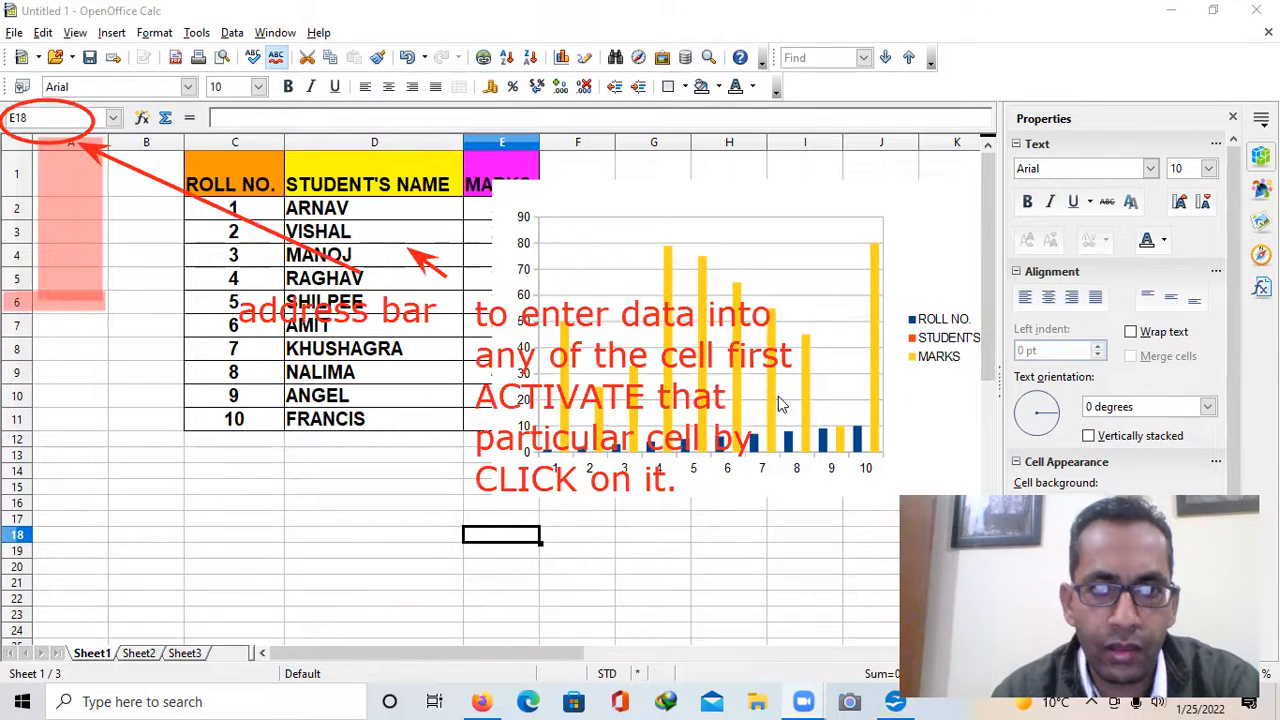
{"action": "left_click", "coordinate": [577, 517]}
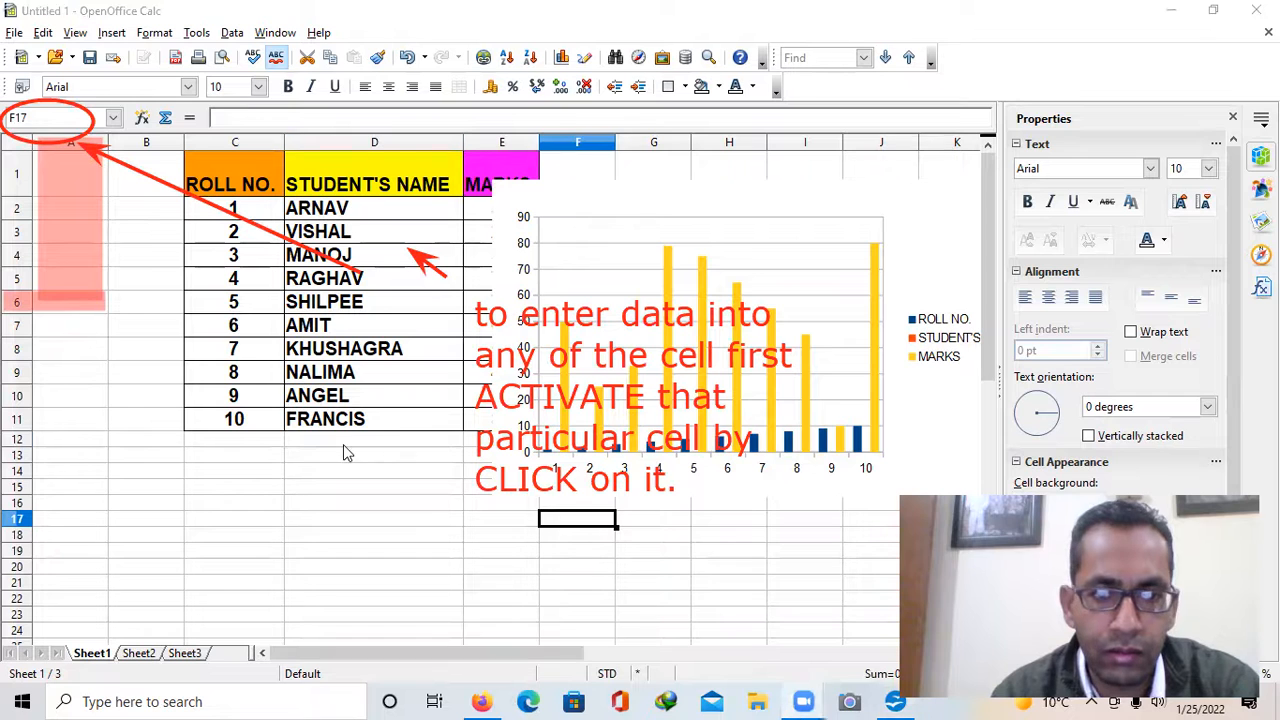
Undo the column chart's insertion, keeping the MARKS values centred at 15 pt, and clear the selection
{"action": "left_click", "coordinate": [365, 487]}
{"action": "key", "text": "ctrl+z"}
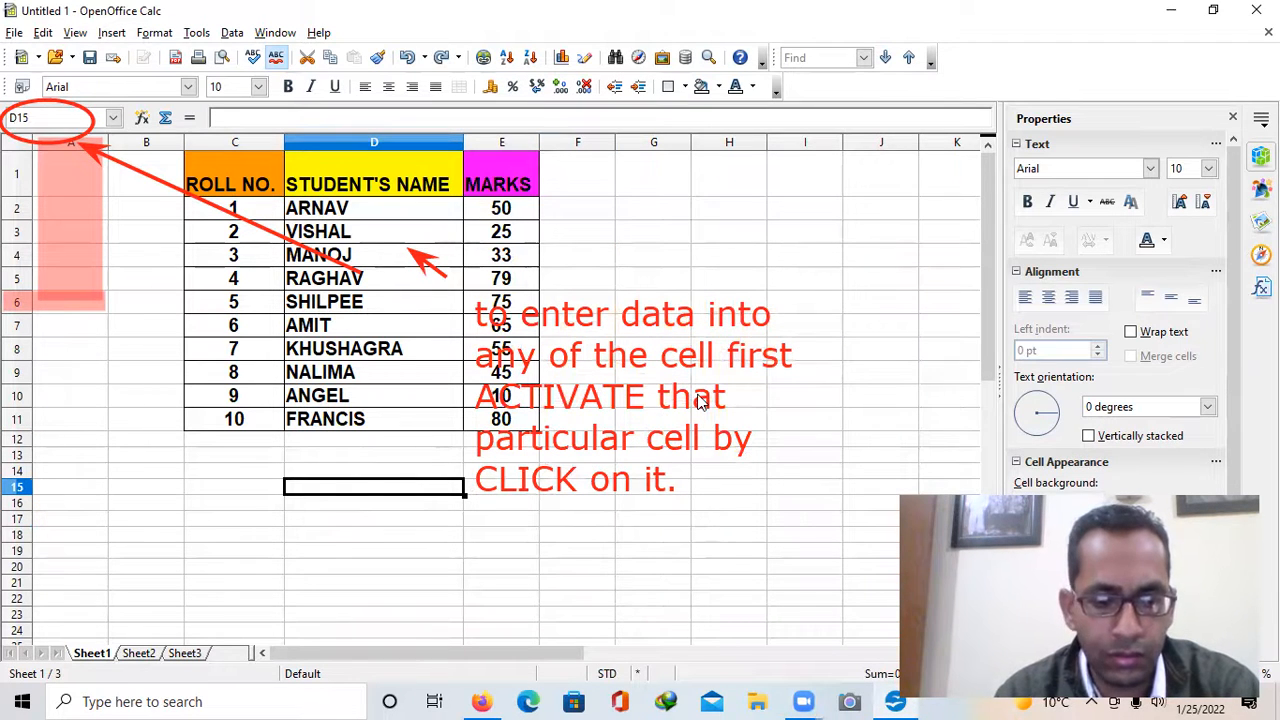
{"action": "key", "text": "ctrl+z"}
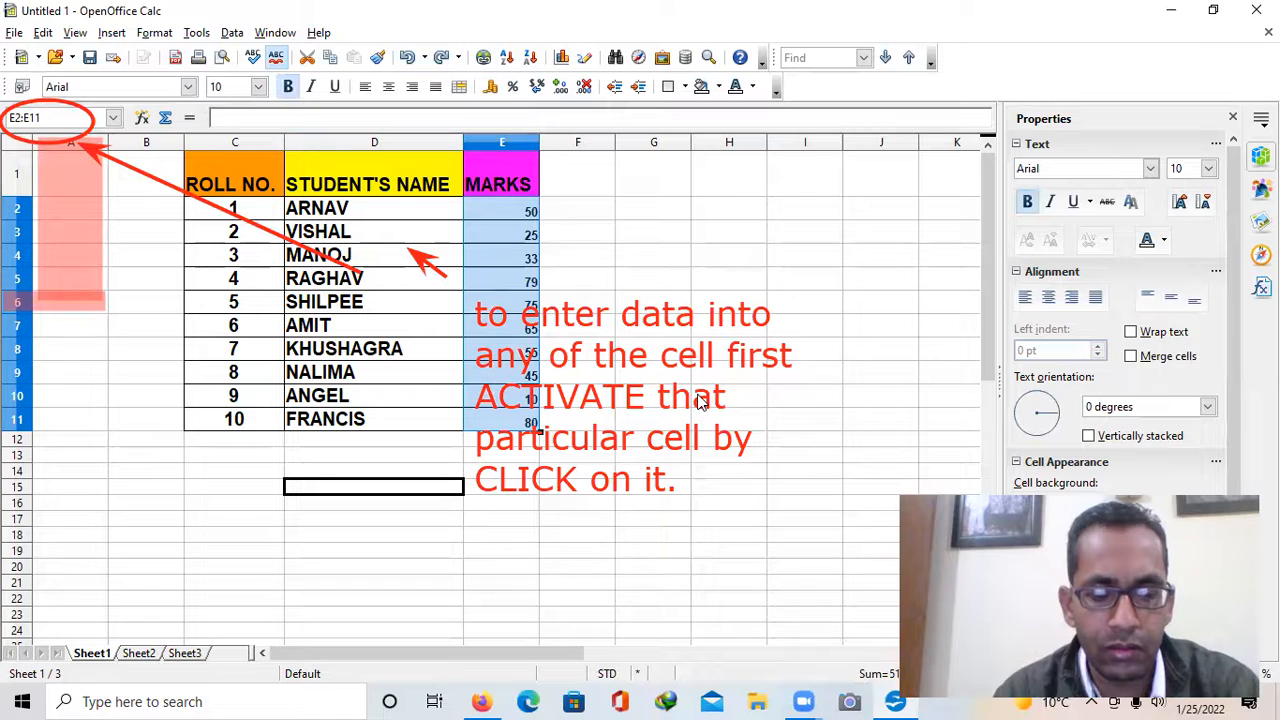
{"action": "key", "text": "ctrl+y"}
{"action": "key", "text": "ctrl+y"}
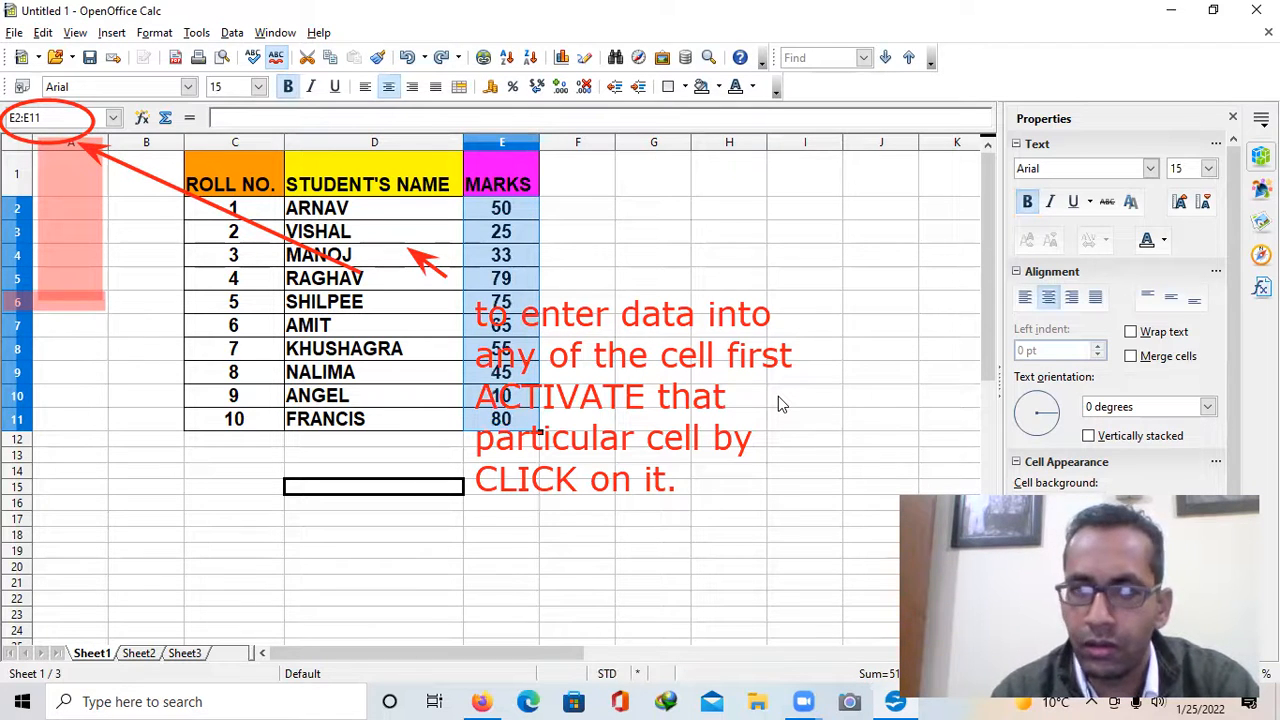
{"action": "left_click", "coordinate": [596, 236]}
{"action": "left_click", "coordinate": [648, 518]}
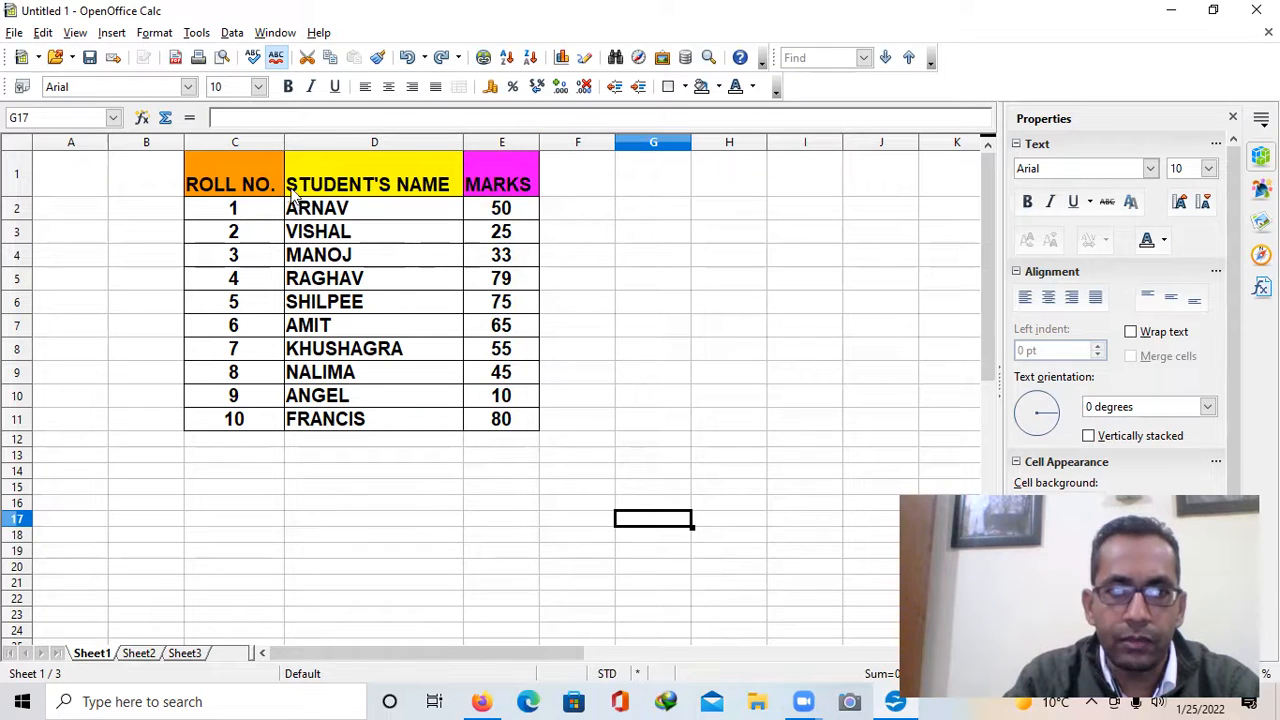
Chart the names and marks in D2:E11 as a normal Column chart and move it to start at column C, row 4
{"action": "left_click_drag", "start_coordinate": [290, 194], "coordinate": [337, 262]}
{"action": "left_click", "coordinate": [572, 238]}
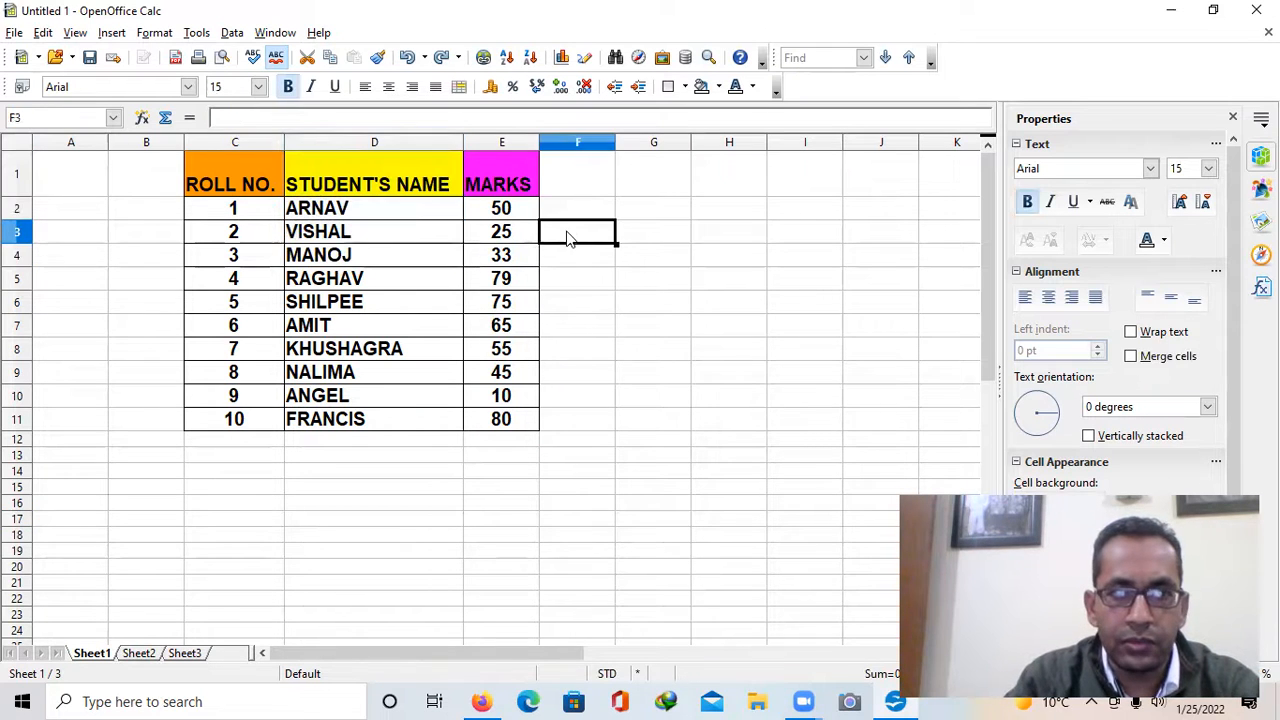
{"action": "left_click_drag", "start_coordinate": [321, 217], "coordinate": [505, 428]}
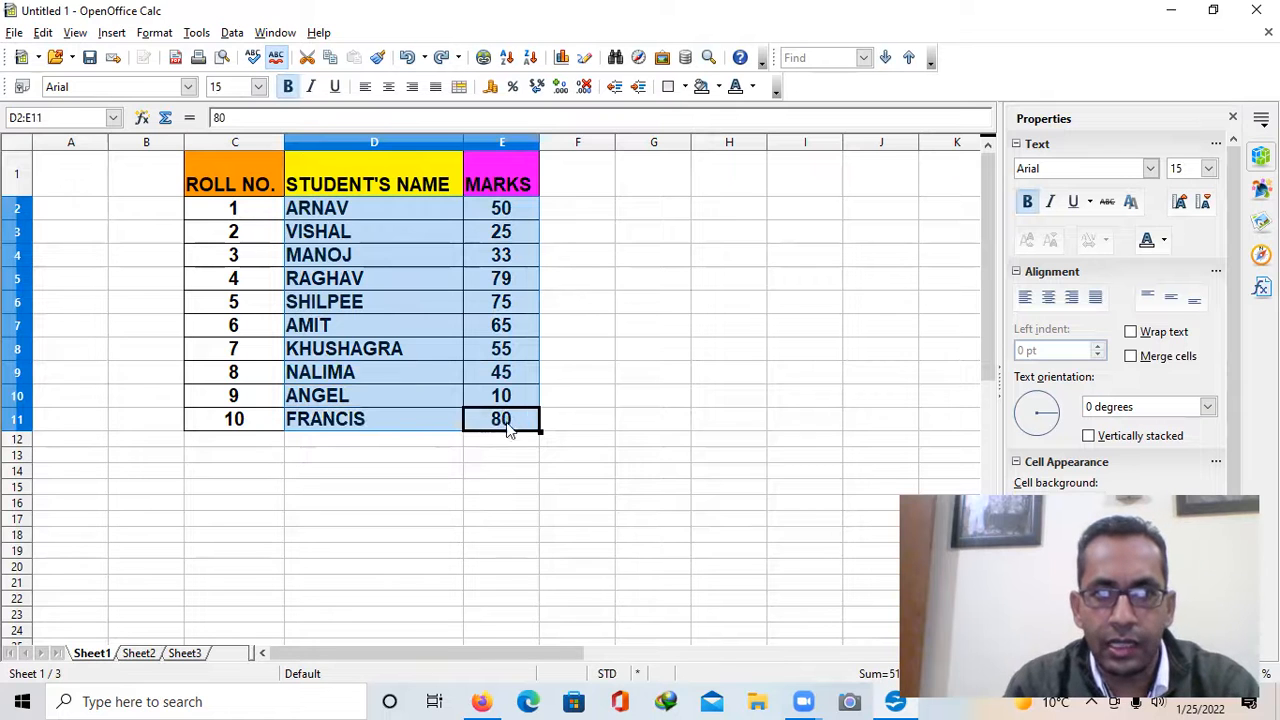
{"action": "left_click", "coordinate": [561, 60]}
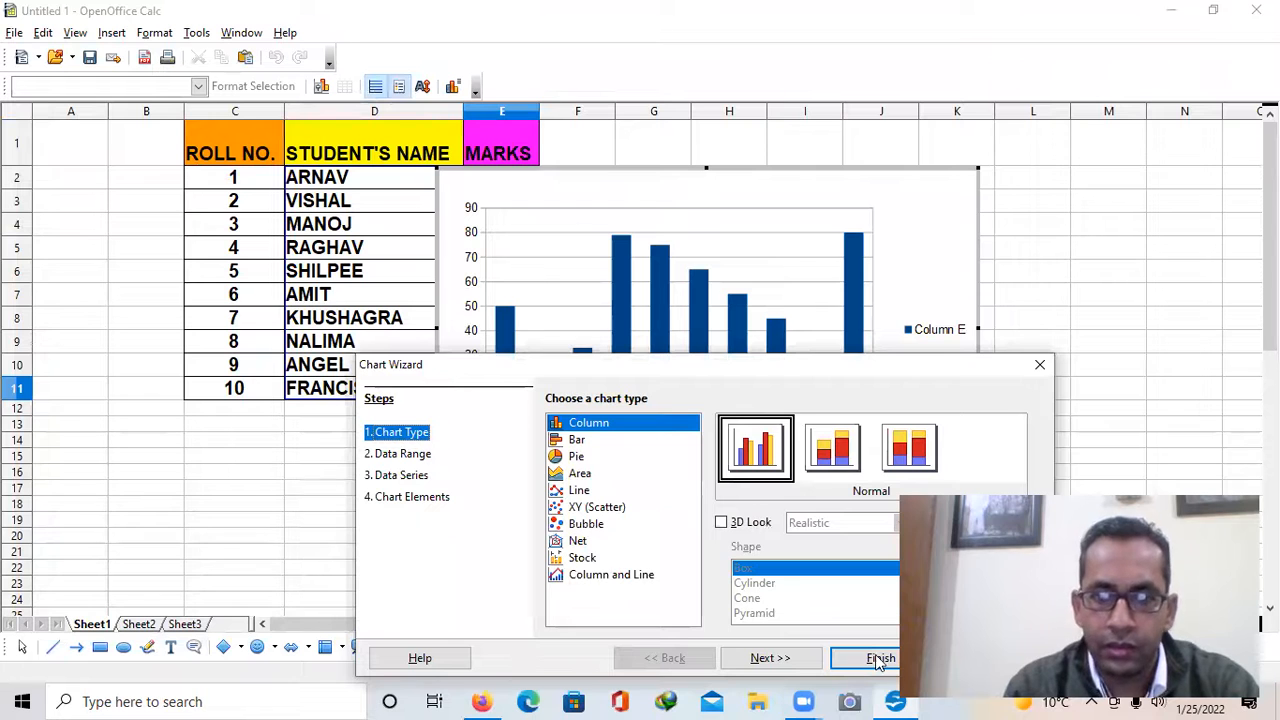
{"action": "left_click", "coordinate": [879, 658]}
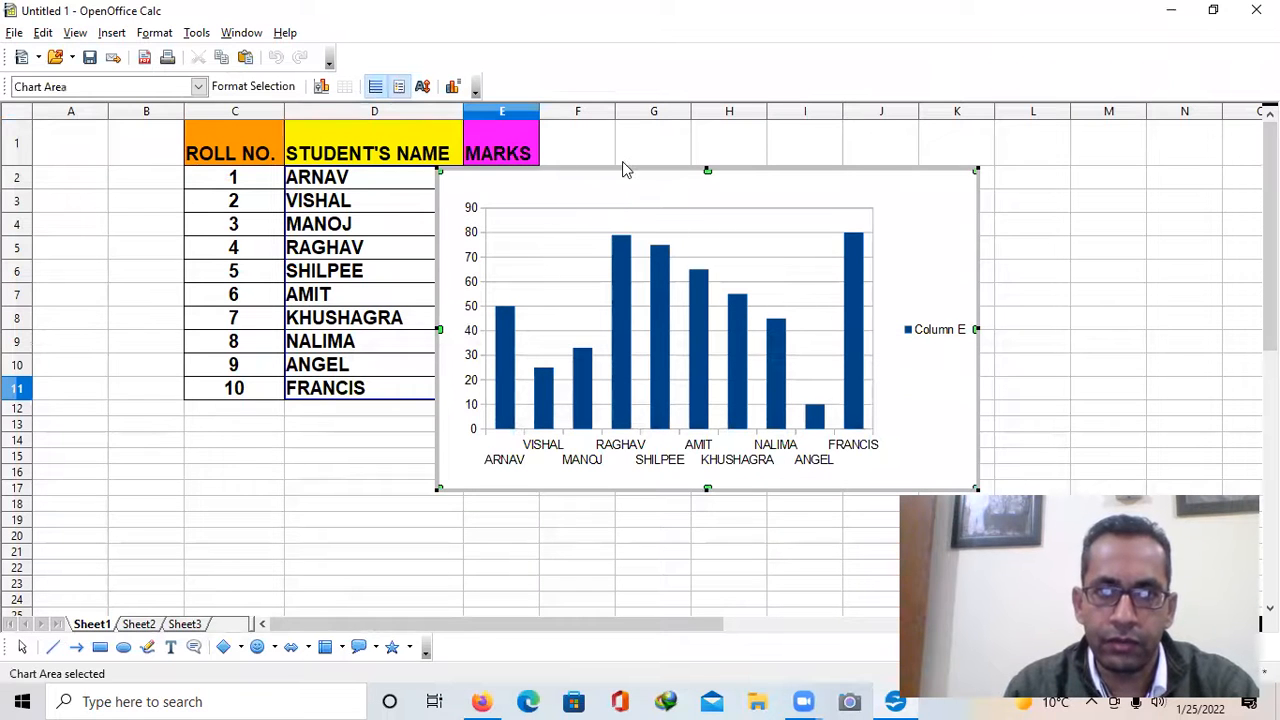
{"action": "left_click_drag", "start_coordinate": [624, 165], "coordinate": [370, 228]}
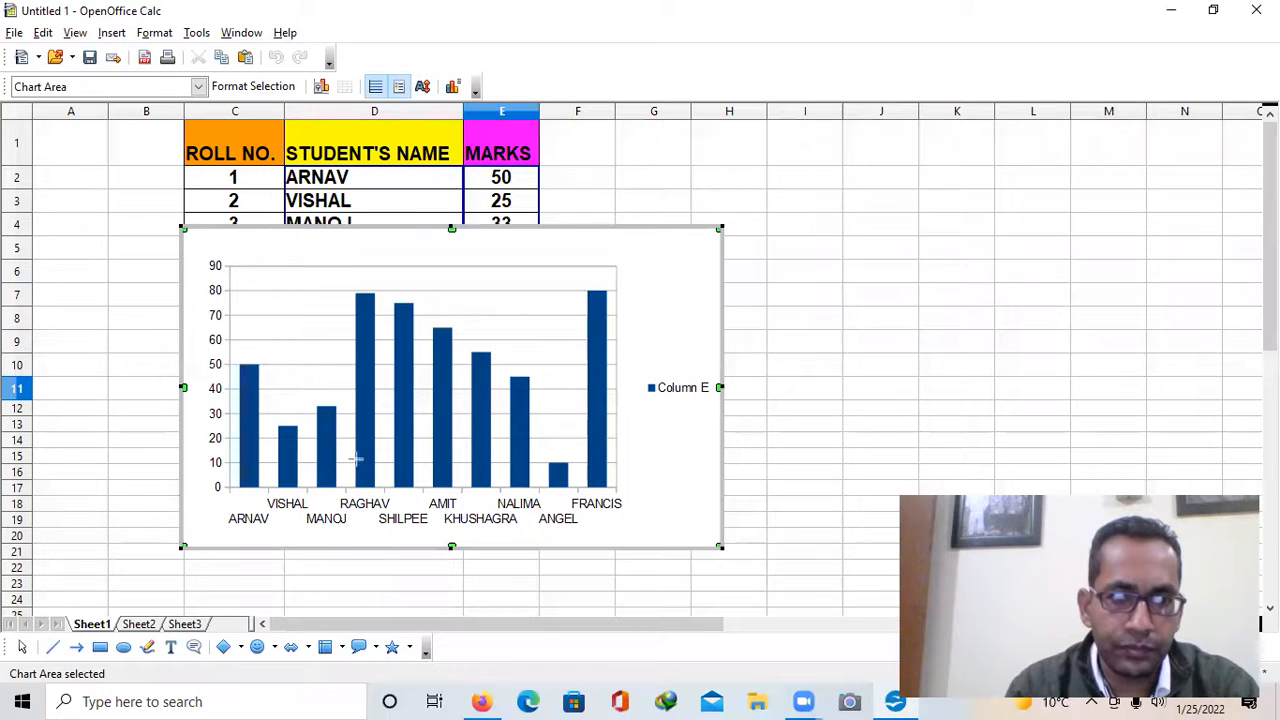
{"action": "left_click_drag", "start_coordinate": [342, 285], "coordinate": [390, 513]}
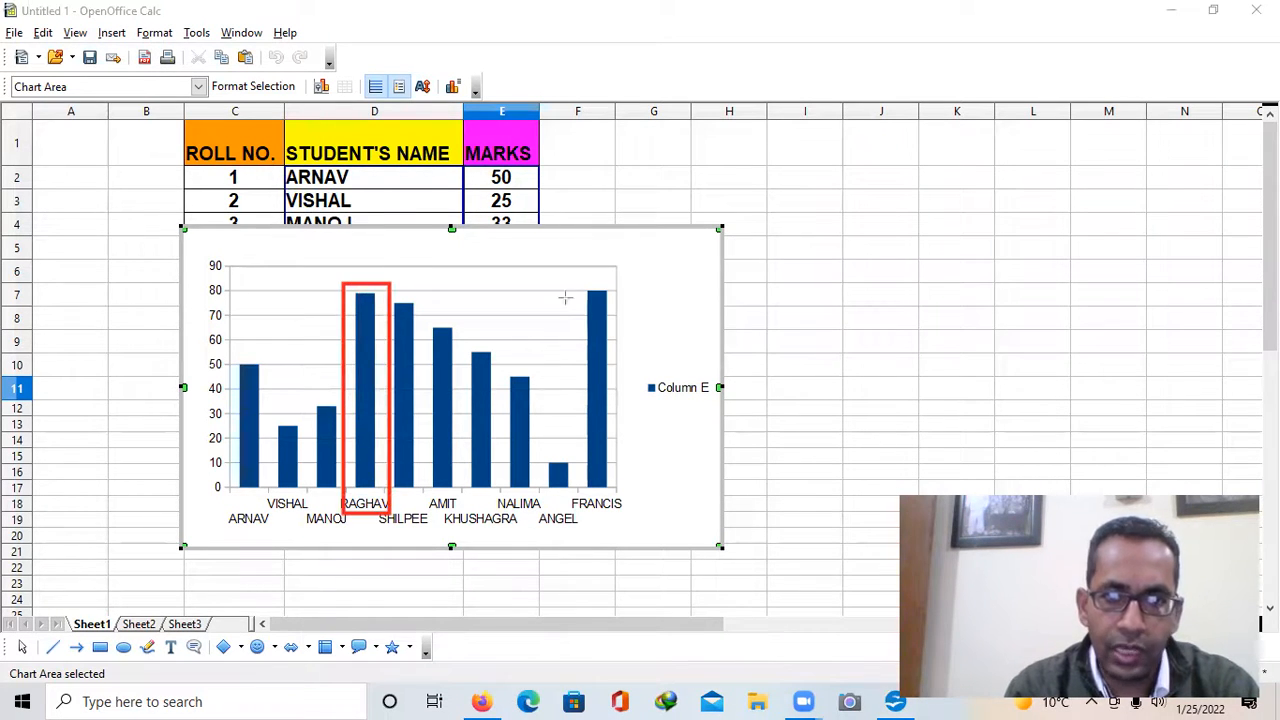
{"action": "left_click_drag", "start_coordinate": [566, 283], "coordinate": [624, 518]}
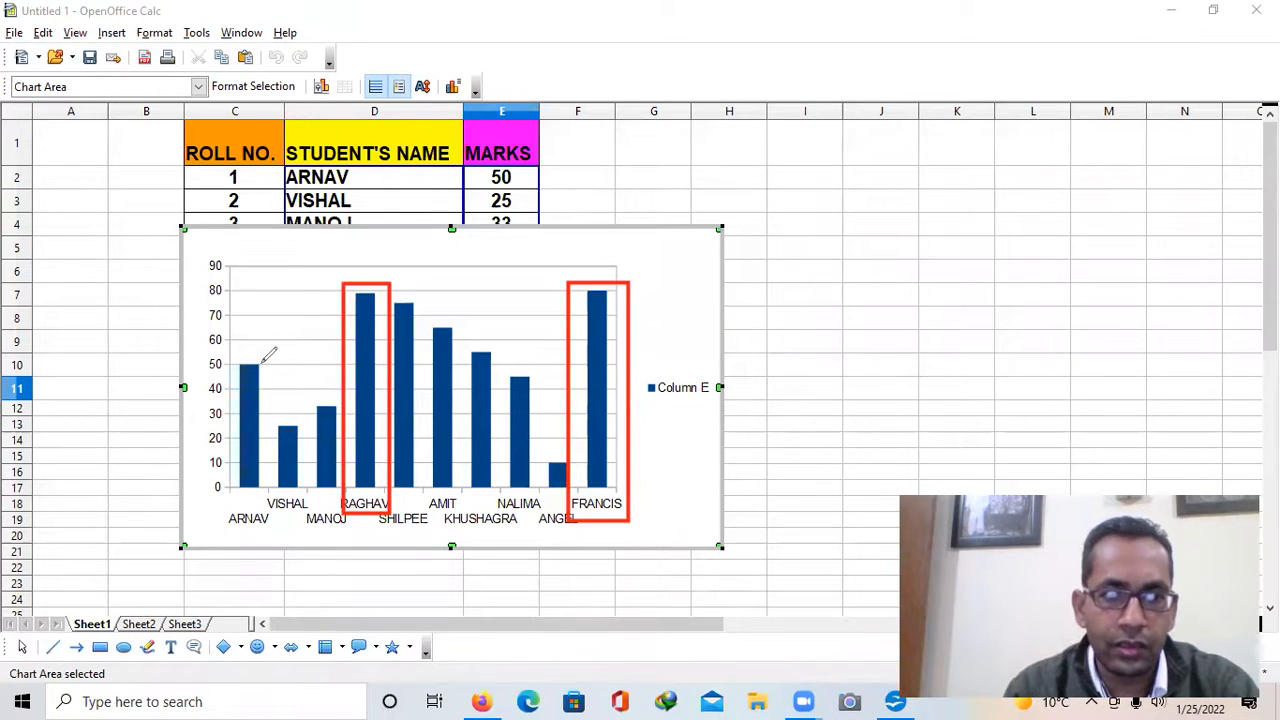
{"action": "mouse_move", "coordinate": [258, 368]}
{"action": "left_mouse_down"}
{"action": "mouse_move", "coordinate": [302, 424]}
{"action": "mouse_move", "coordinate": [338, 396]}
{"action": "mouse_move", "coordinate": [362, 296]}
{"action": "mouse_move", "coordinate": [430, 312]}
{"action": "mouse_move", "coordinate": [492, 345]}
{"action": "mouse_move", "coordinate": [578, 458]}
{"action": "mouse_move", "coordinate": [594, 278]}
{"action": "mouse_move", "coordinate": [642, 290]}
{"action": "left_mouse_up"}
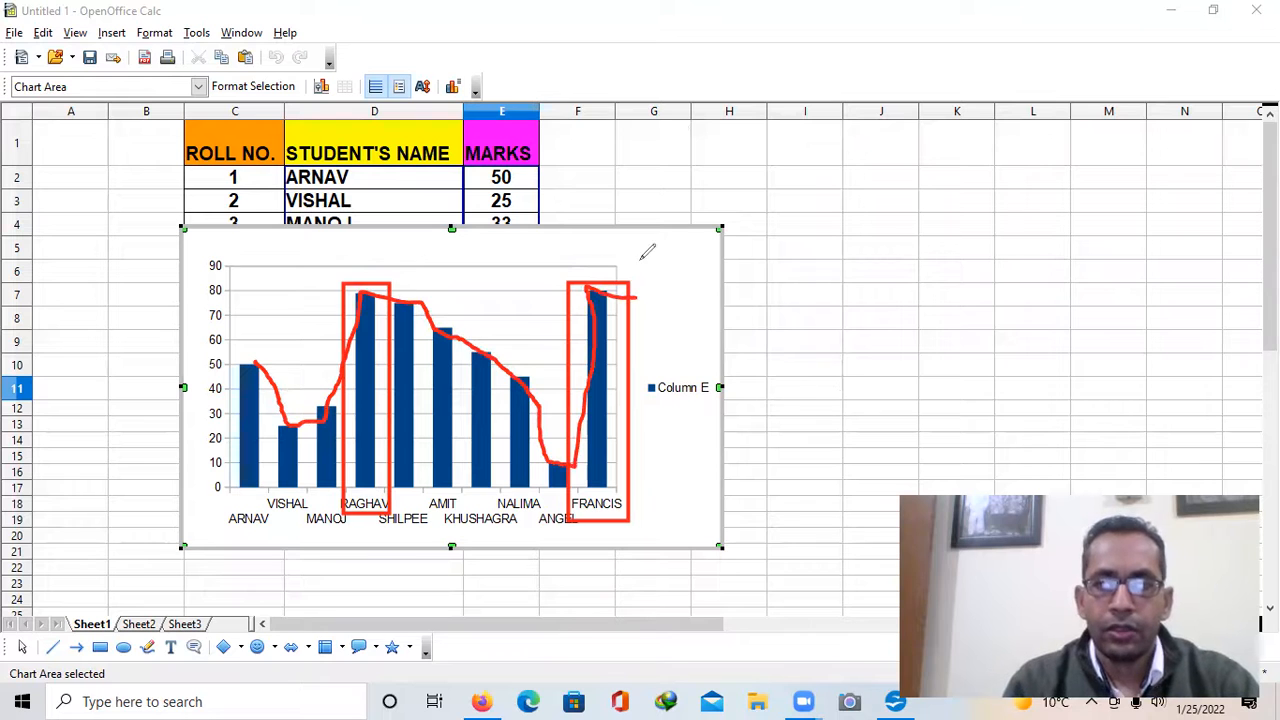
{"action": "left_click", "coordinate": [660, 147]}
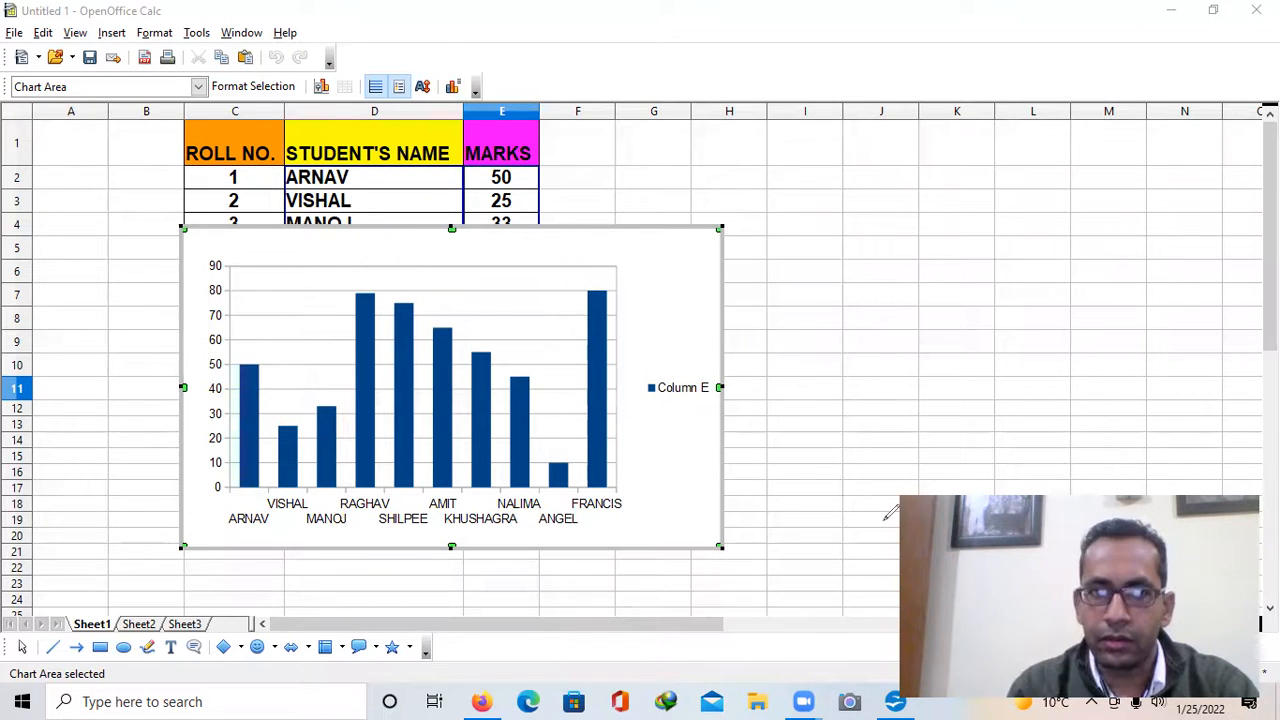
Delete the names-and-marks column chart, keep the MARKS values at 15 pt, and clear the selection
{"action": "left_click", "coordinate": [757, 217]}
{"action": "left_click", "coordinate": [688, 268]}
{"action": "key", "text": "Delete"}
{"action": "key", "text": "ctrl+z"}
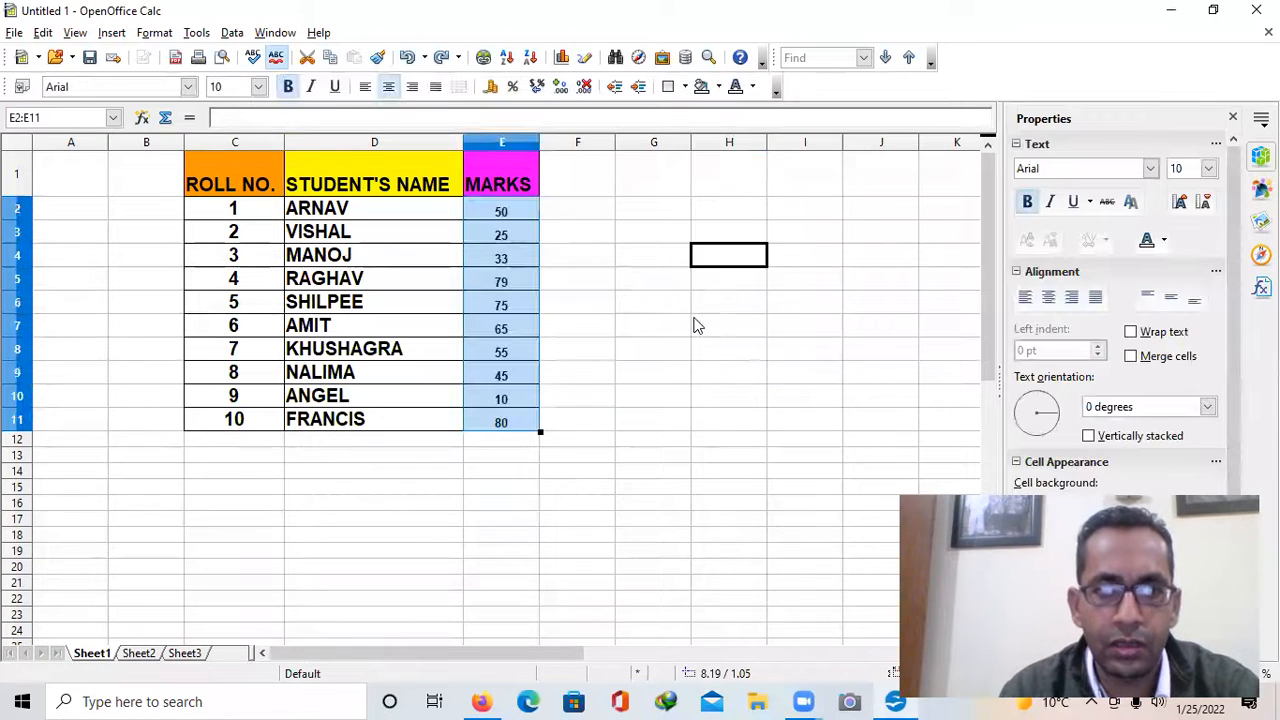
{"action": "key", "text": "ctrl+y"}
{"action": "left_click", "coordinate": [694, 319], "text": "ctrl"}
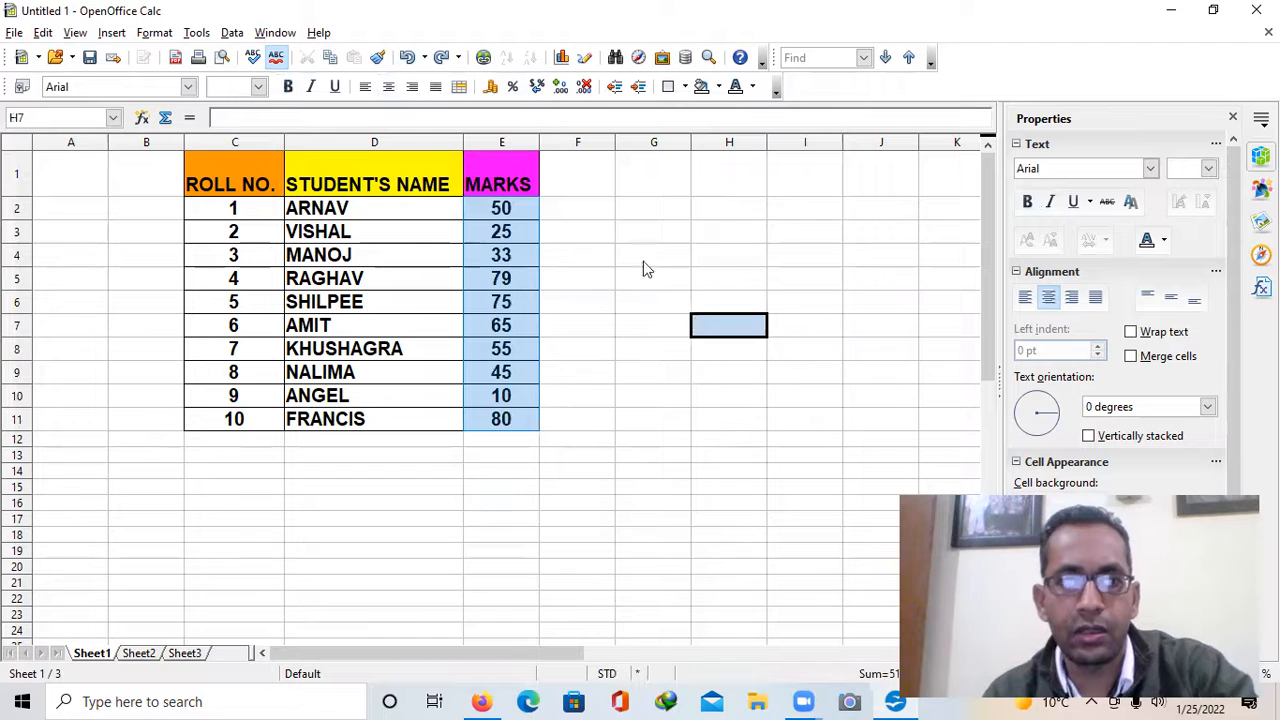
{"action": "left_click", "coordinate": [626, 238]}
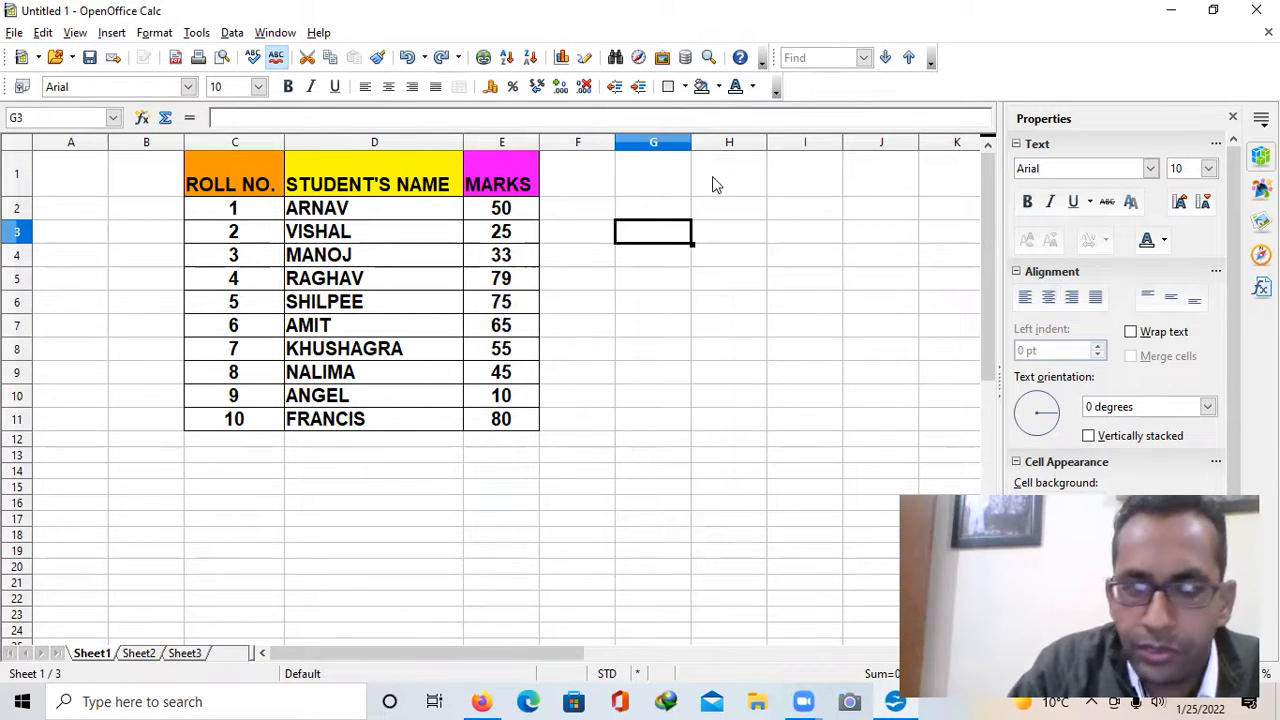
{"action": "left_click", "coordinate": [803, 256]}
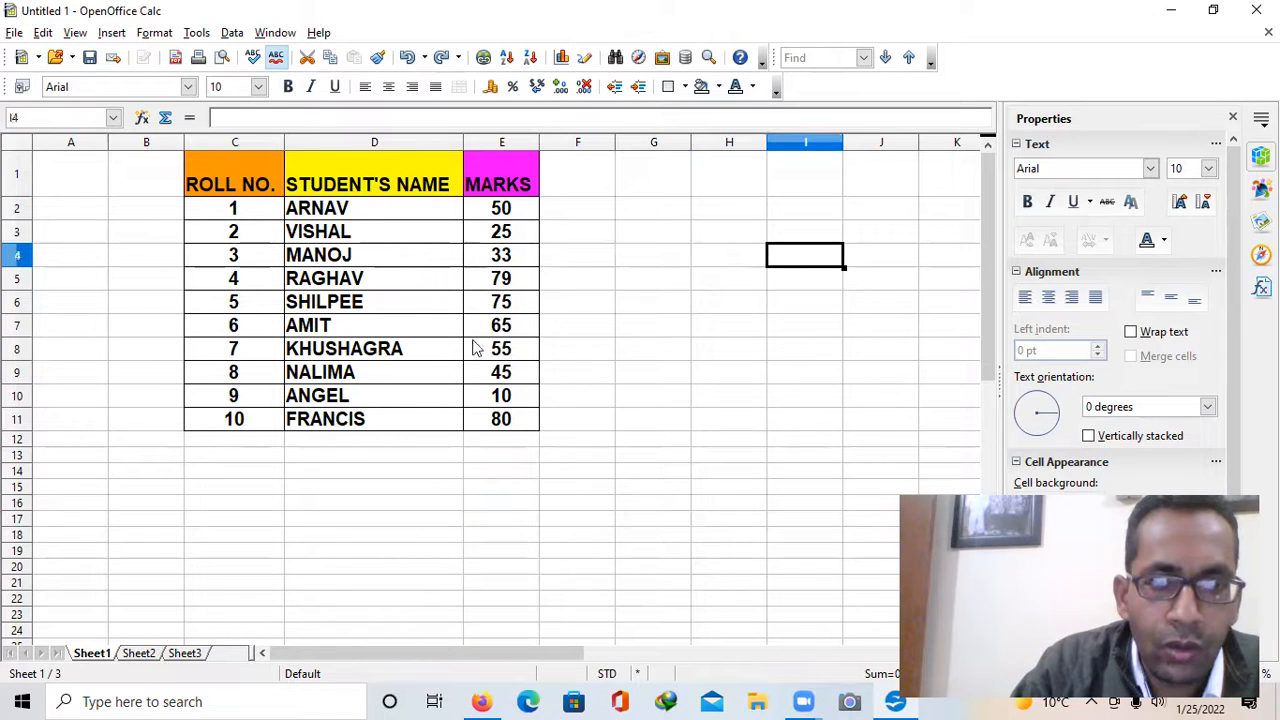
Centre the contents of the whole STUDENT'S NAME column D and deselect it
{"action": "left_click", "coordinate": [362, 212]}
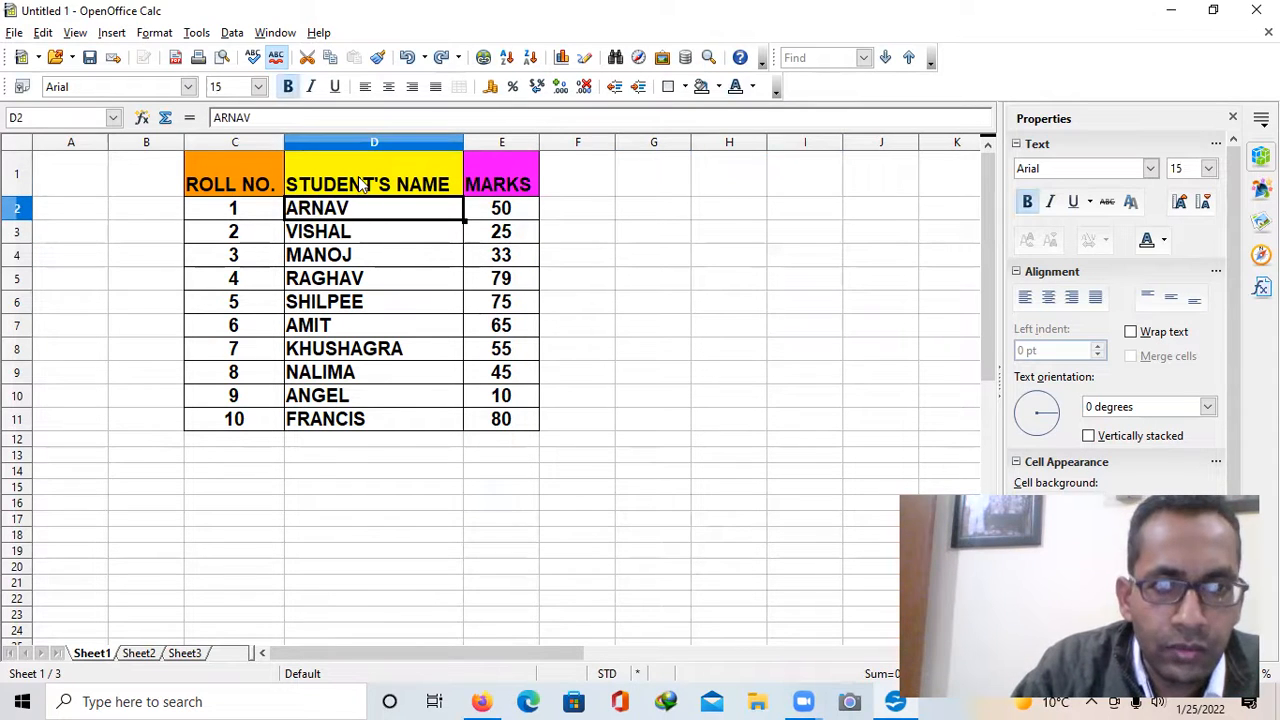
{"action": "left_click", "coordinate": [373, 165]}
{"action": "left_click", "coordinate": [371, 230]}
{"action": "left_click", "coordinate": [375, 163]}
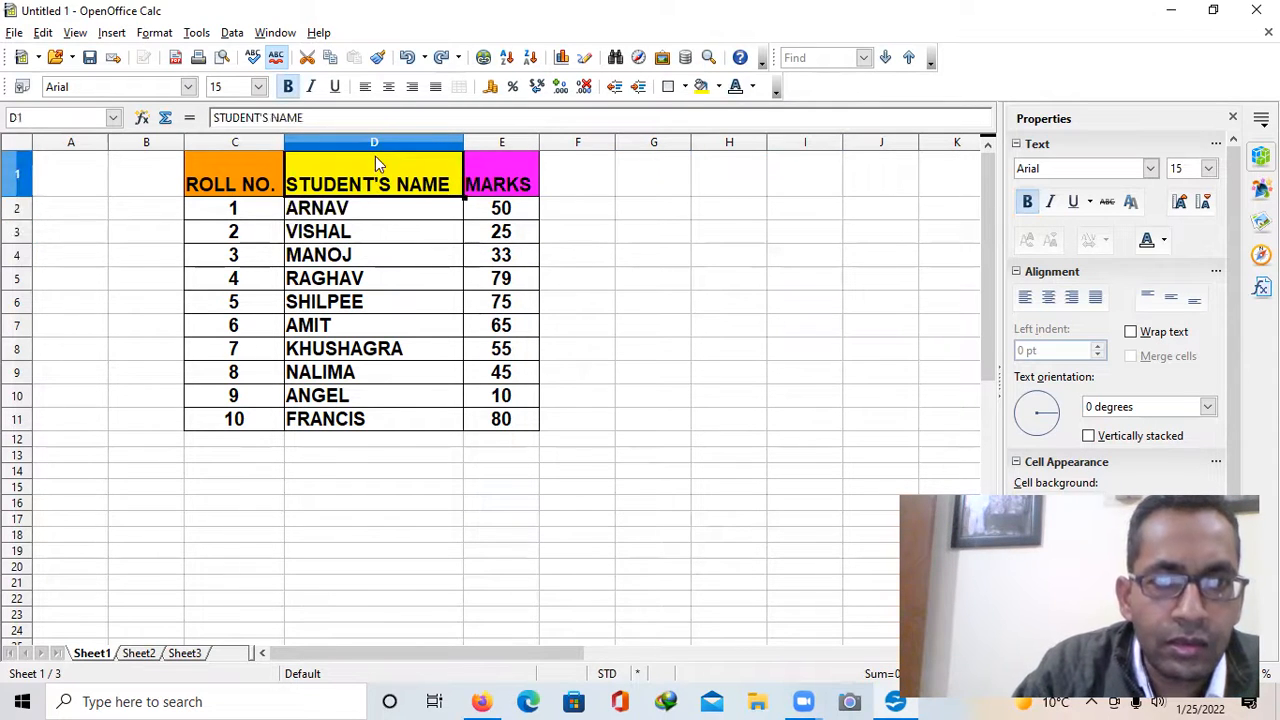
{"action": "left_click", "coordinate": [368, 145]}
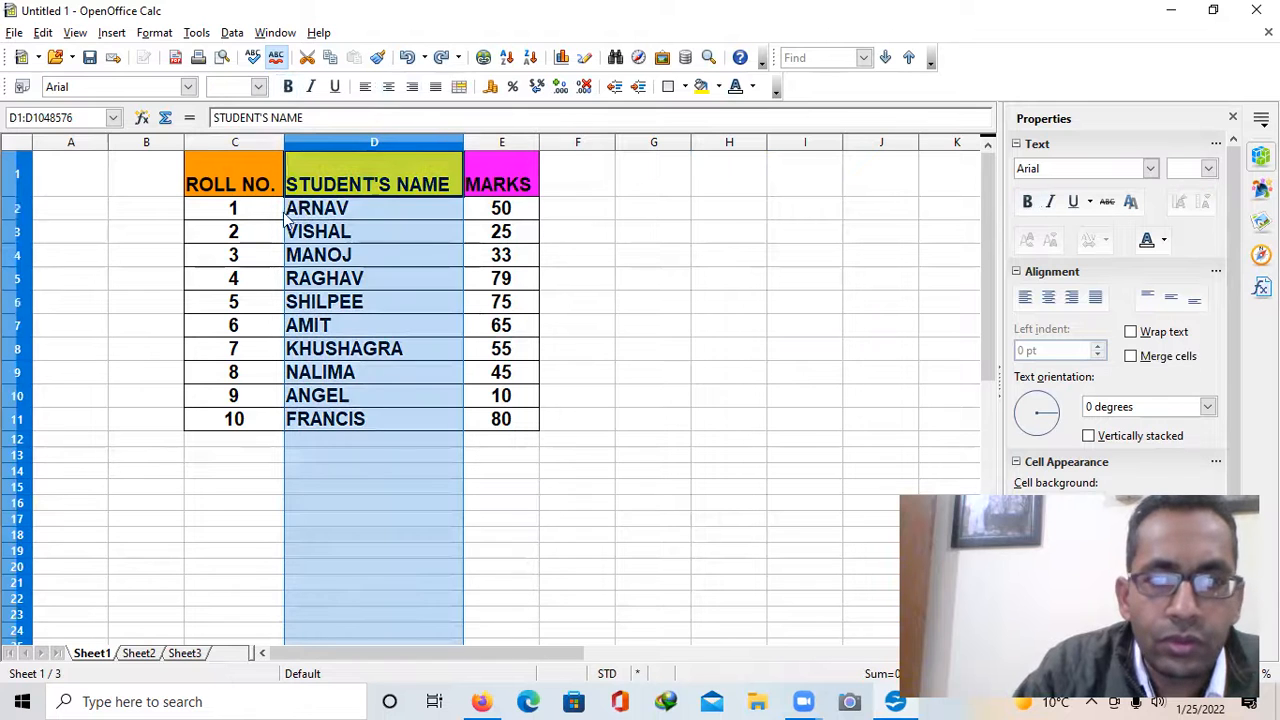
{"action": "left_click", "coordinate": [389, 88]}
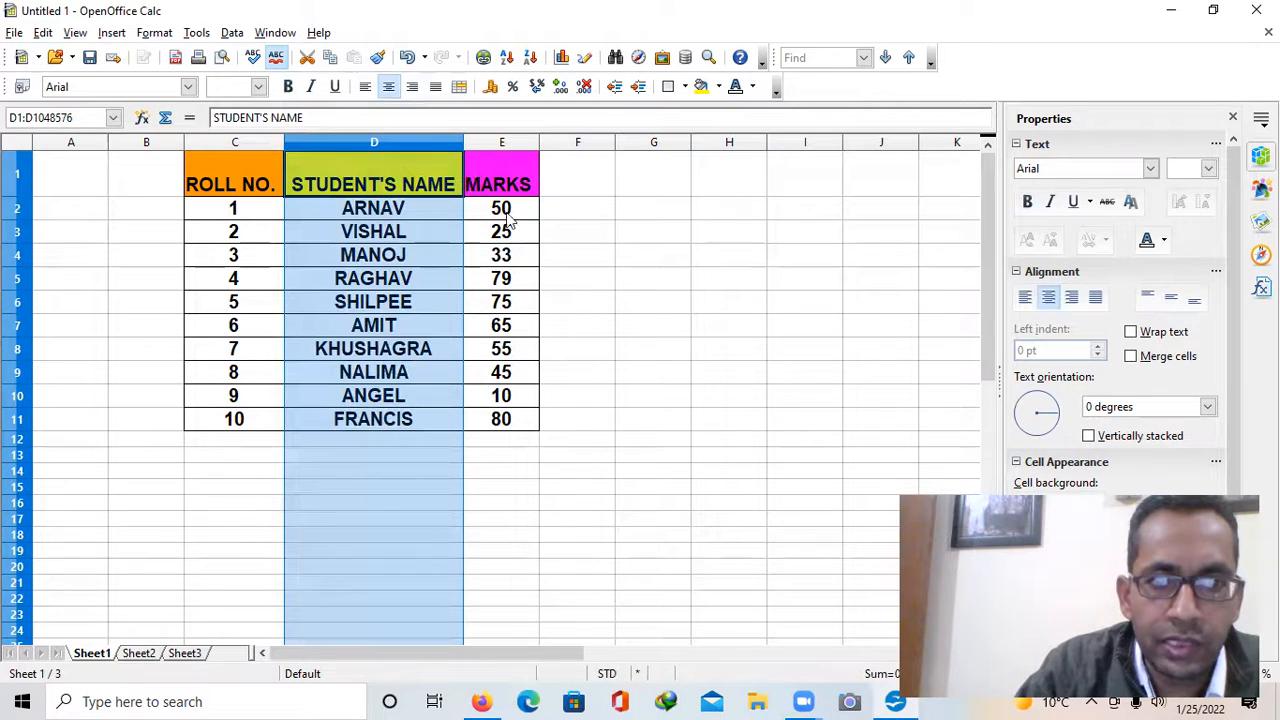
{"action": "left_click", "coordinate": [656, 208]}
{"action": "left_click", "coordinate": [573, 485]}
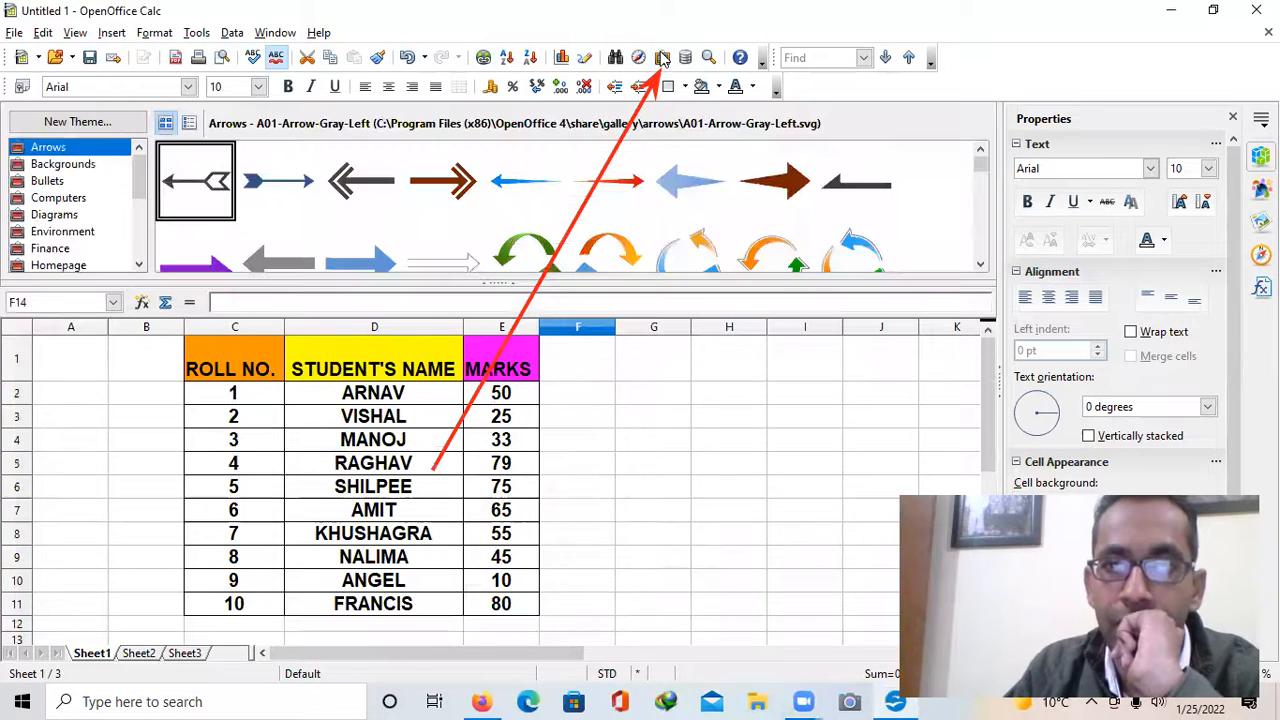
Open the Gallery, browse the Arrows and Computers themes, and preview the black laptop image
{"action": "left_click", "coordinate": [662, 57]}
{"action": "scroll", "coordinate": [306, 220], "scroll_direction": "down", "scroll_amount": 2}
{"action": "scroll", "coordinate": [306, 220], "scroll_direction": "up", "scroll_amount": 2}
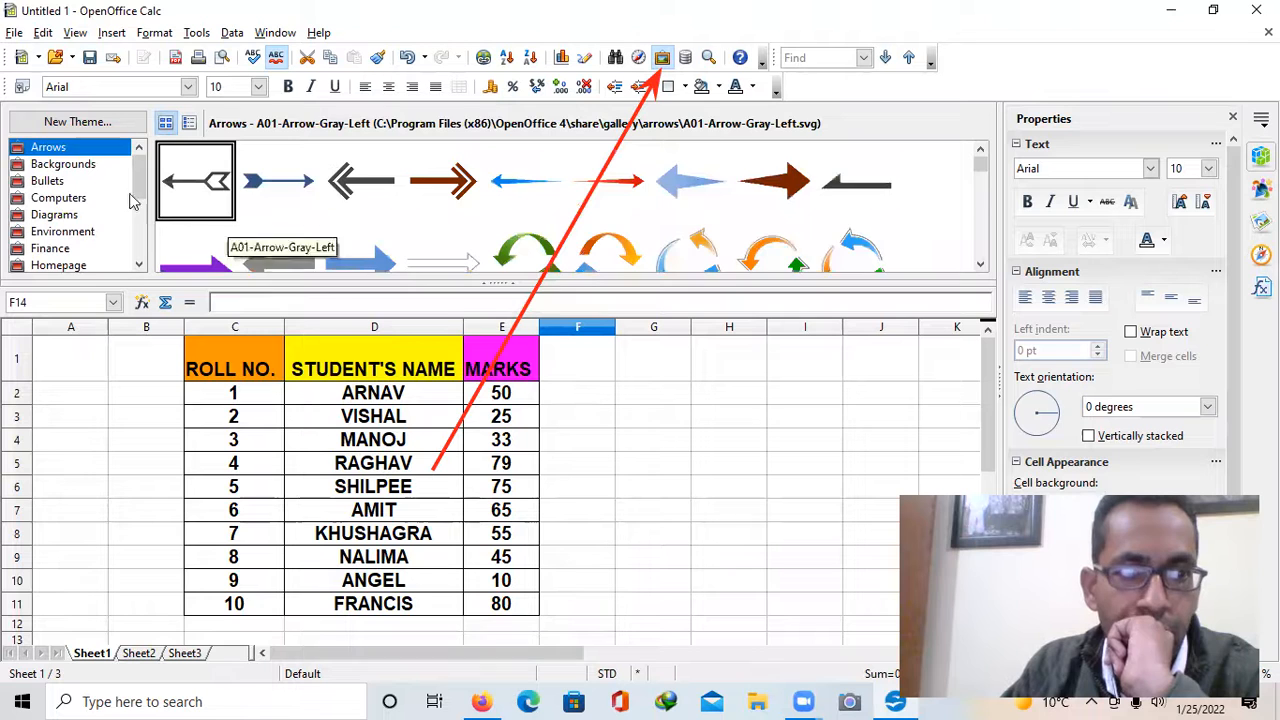
{"action": "left_click", "coordinate": [65, 198]}
{"action": "scroll", "coordinate": [325, 200], "scroll_direction": "down", "scroll_amount": 1}
{"action": "scroll", "coordinate": [330, 198], "scroll_direction": "up", "scroll_amount": 1}
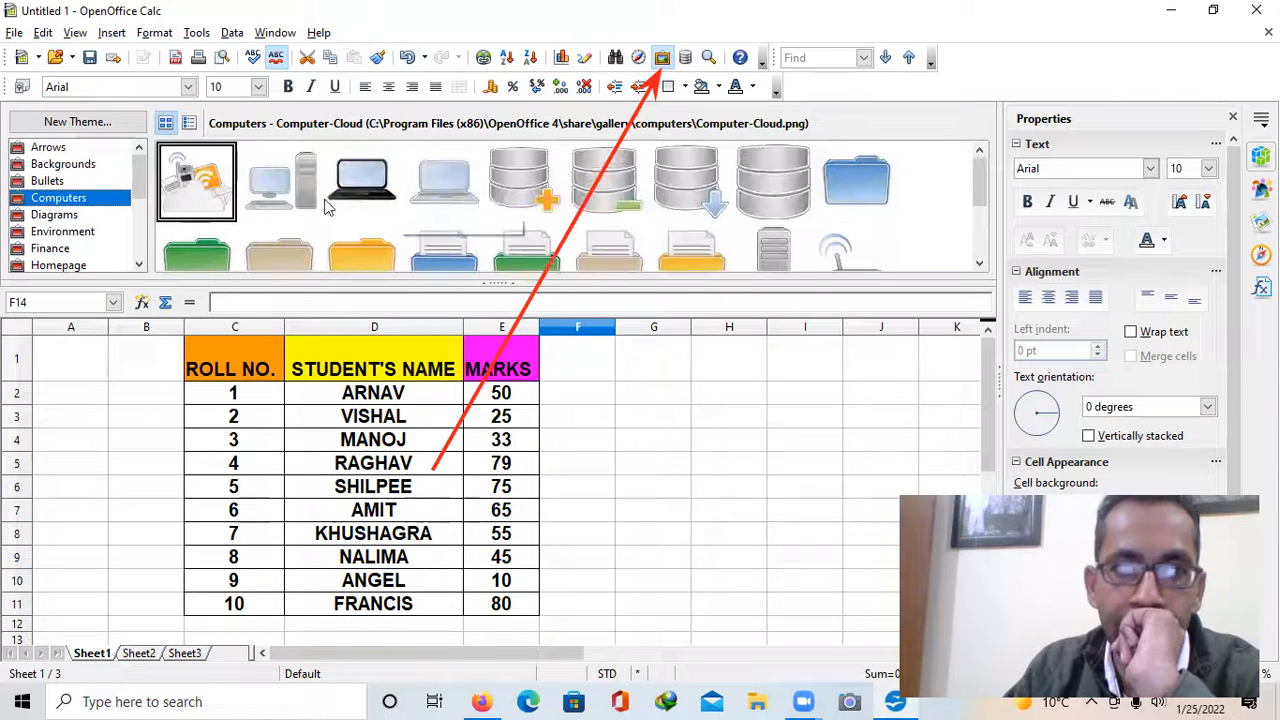
{"action": "left_click", "coordinate": [358, 190]}
{"action": "double_click", "coordinate": [358, 192]}
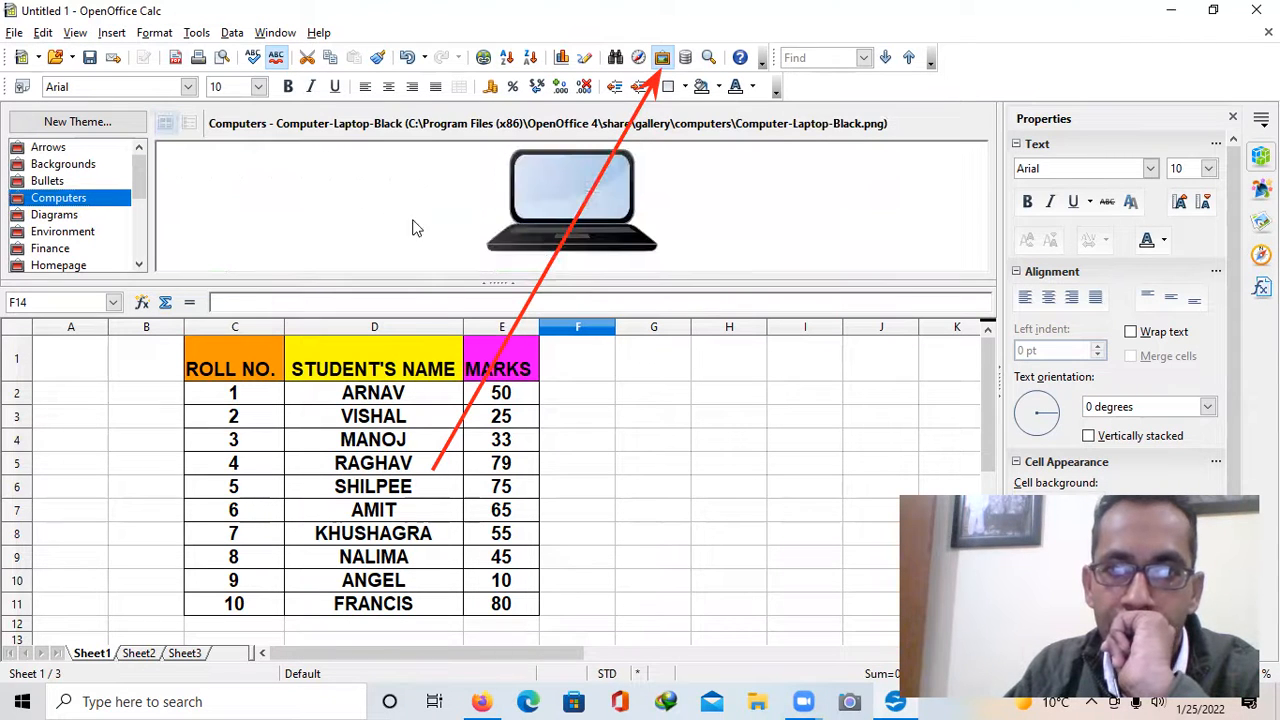
{"action": "scroll", "coordinate": [661, 426], "scroll_direction": "down", "scroll_amount": 3}
{"action": "scroll", "coordinate": [654, 449], "scroll_direction": "up", "scroll_amount": 3}
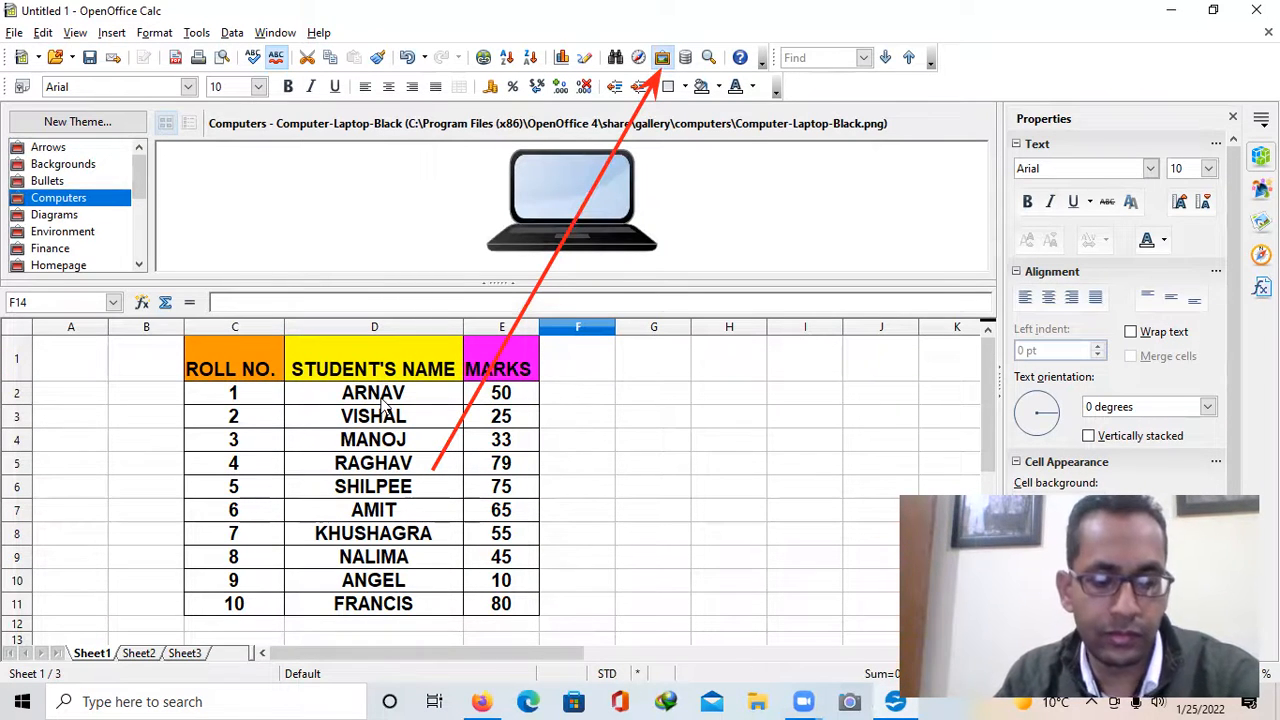
Undo the centring of the STUDENT'S NAME column and deselect it
{"action": "key", "text": "ctrl+z"}
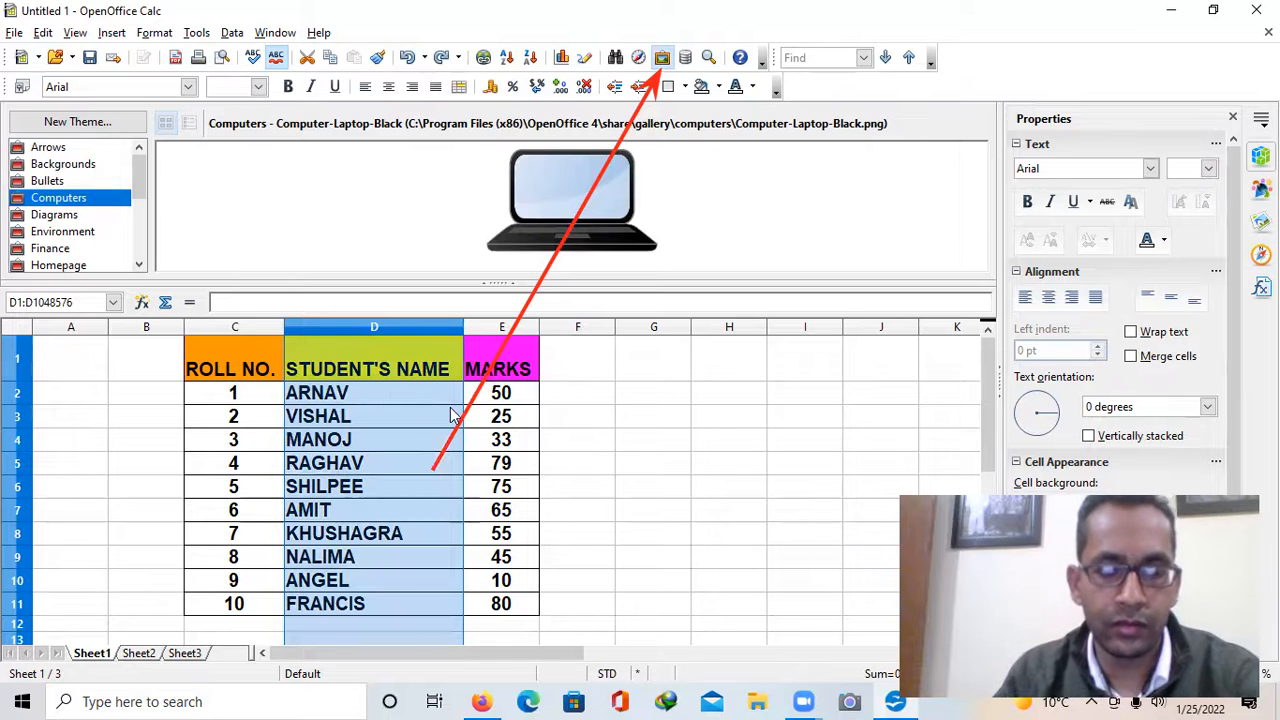
{"action": "left_click", "coordinate": [729, 510]}
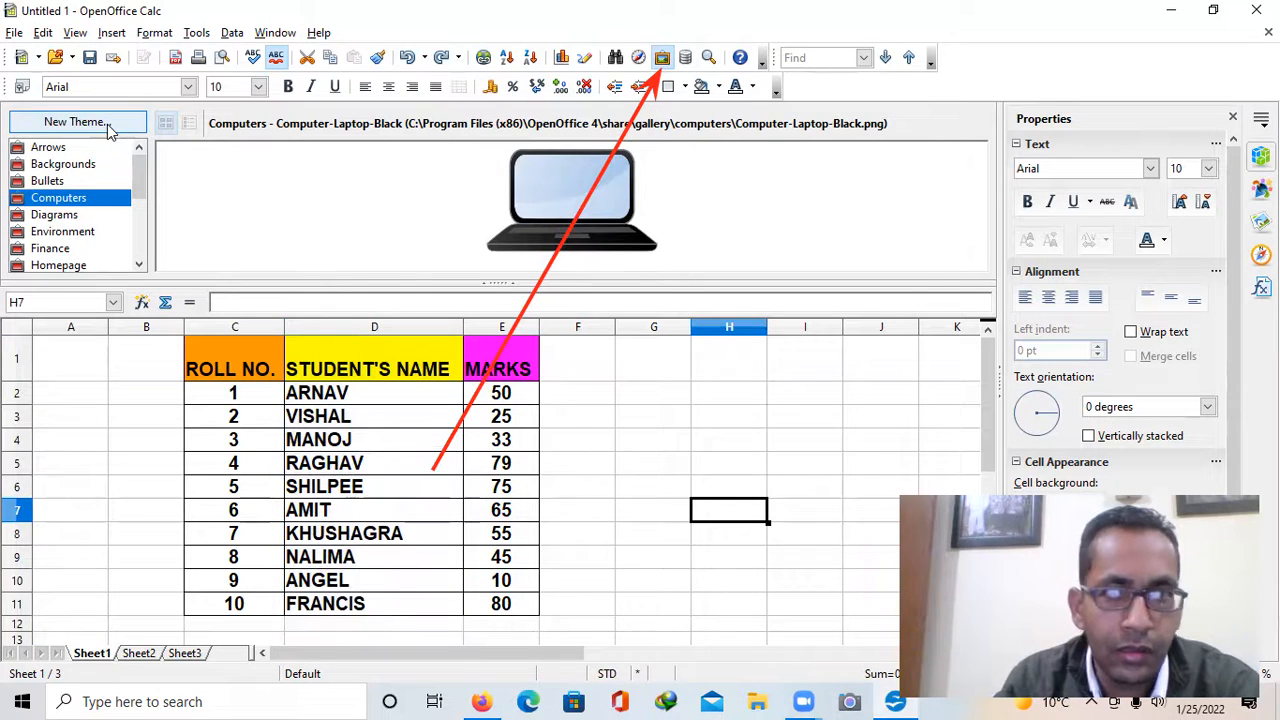
View the properties for a new Gallery theme, cancel its creation, and shrink the Gallery to a thin strip above the sheet
{"action": "left_click", "coordinate": [110, 131]}
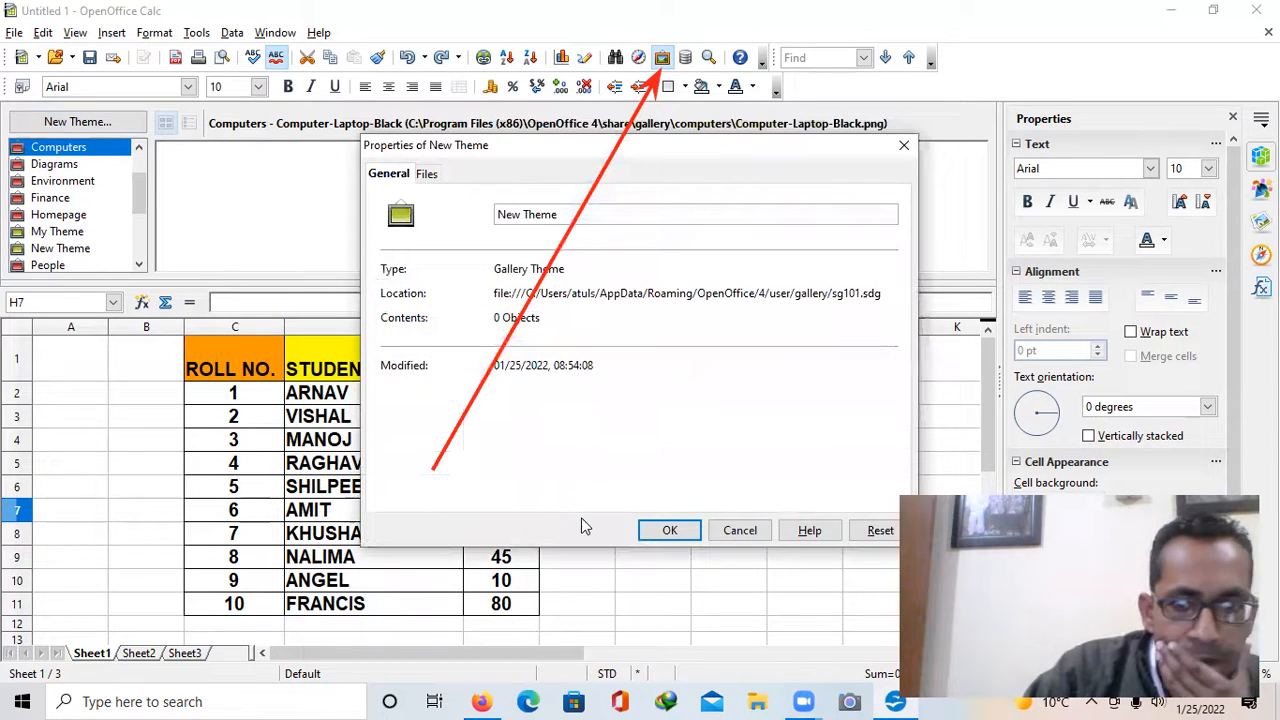
{"action": "left_click", "coordinate": [752, 531]}
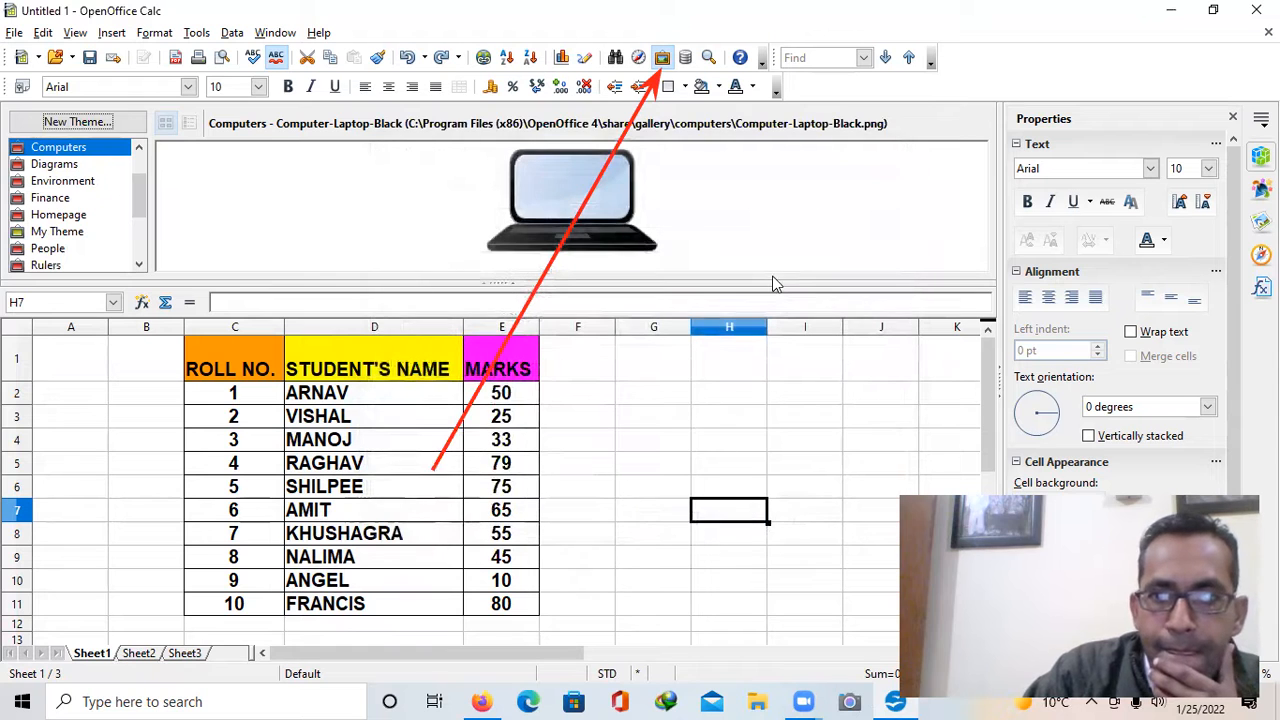
{"action": "left_click_drag", "start_coordinate": [771, 286], "coordinate": [734, 160]}
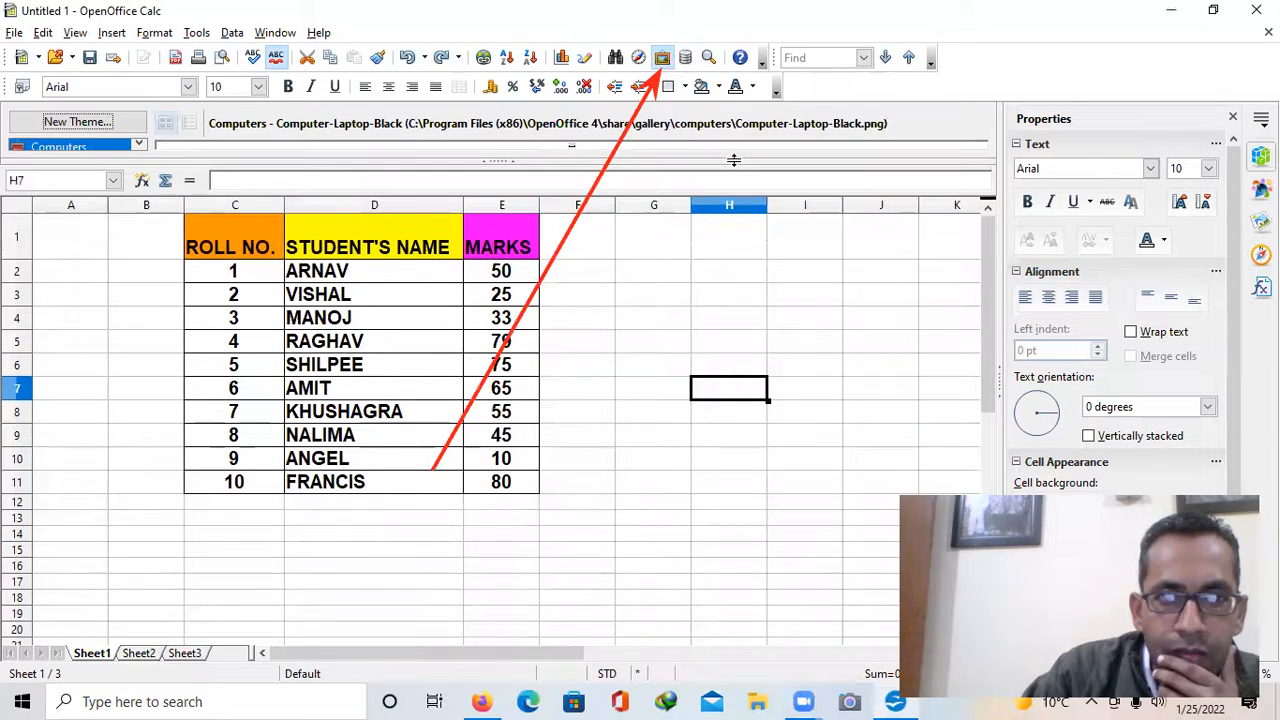
{"action": "left_click", "coordinate": [624, 582]}
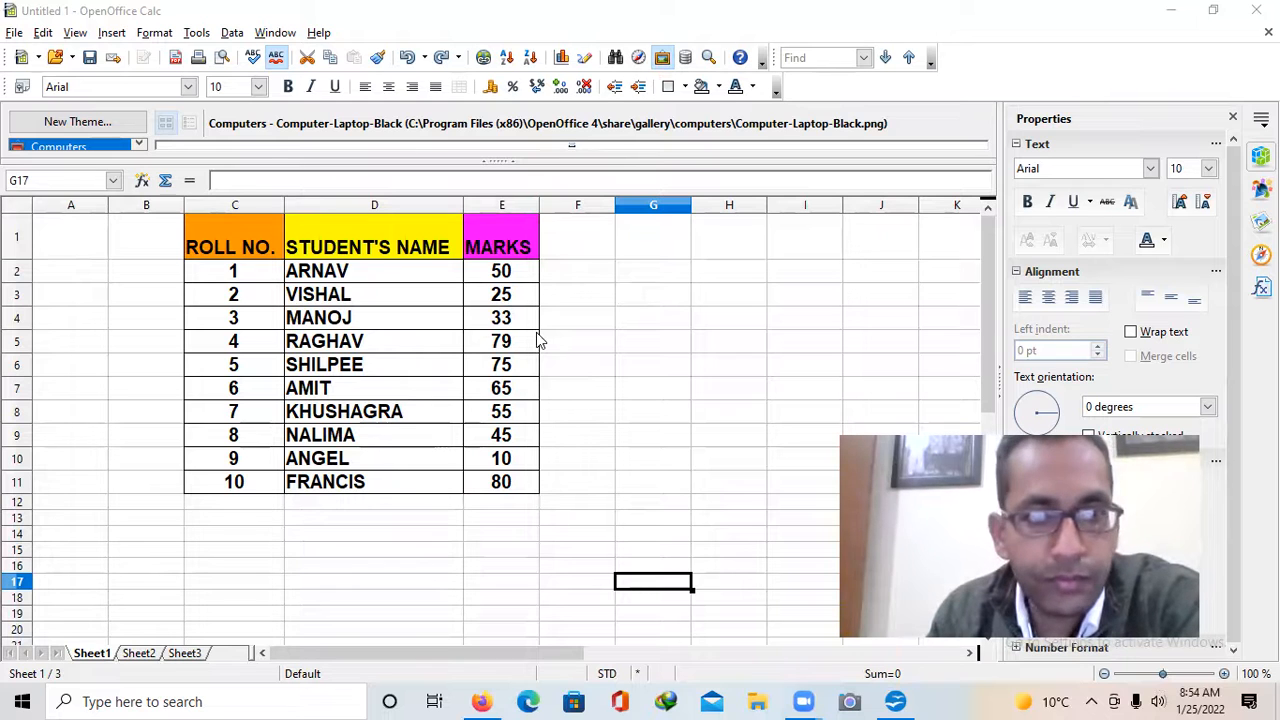
Select the STUDENT'S NAME and MARKS data in D1:E11, including both headings
{"action": "left_click", "coordinate": [590, 437]}
{"action": "left_click", "coordinate": [510, 300]}
{"action": "left_click", "coordinate": [372, 341]}
{"action": "left_click", "coordinate": [295, 272]}
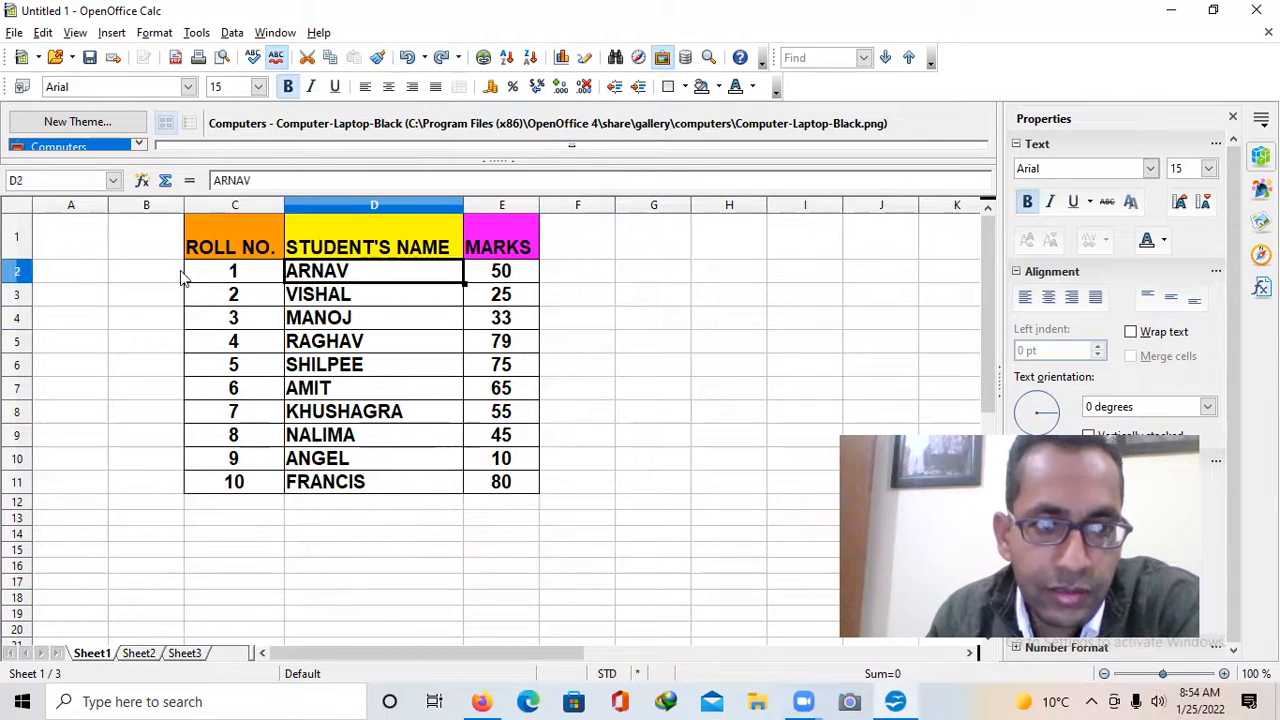
{"action": "left_click_drag", "start_coordinate": [205, 272], "coordinate": [278, 420]}
{"action": "left_click", "coordinate": [490, 390]}
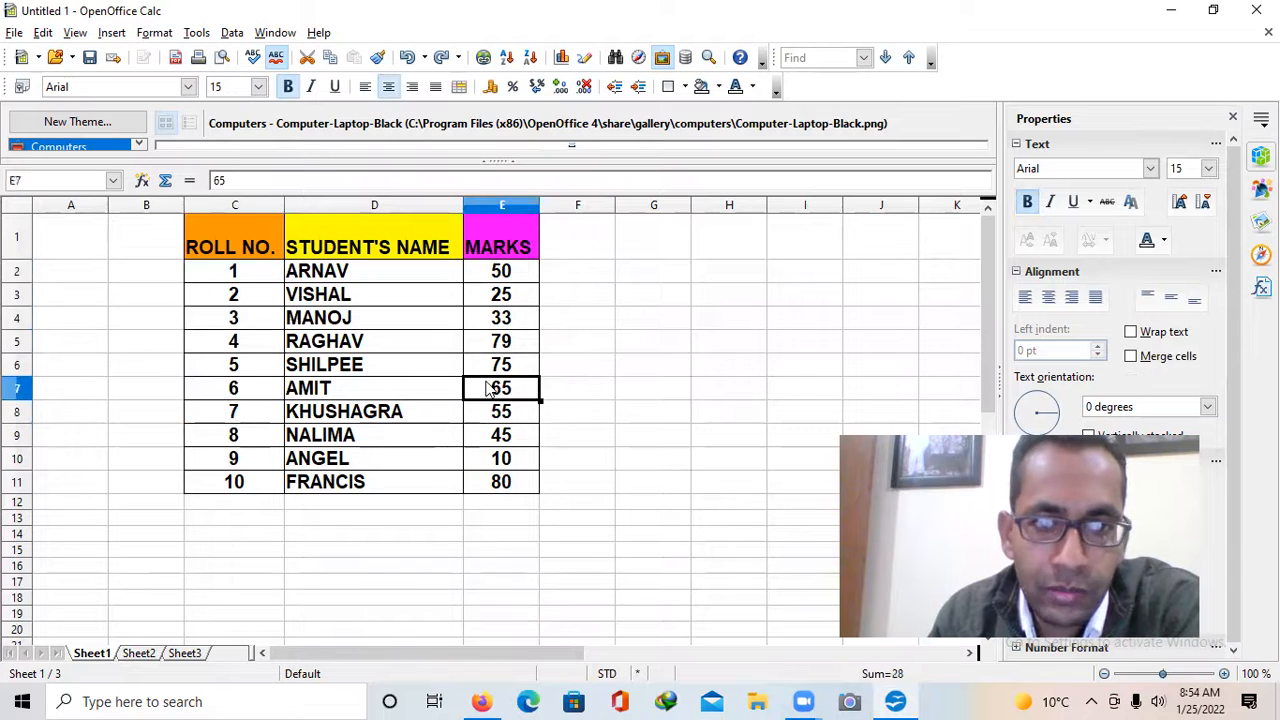
{"action": "left_click_drag", "start_coordinate": [495, 270], "coordinate": [410, 412]}
{"action": "left_click", "coordinate": [410, 485]}
{"action": "left_click_drag", "start_coordinate": [318, 245], "coordinate": [533, 487]}
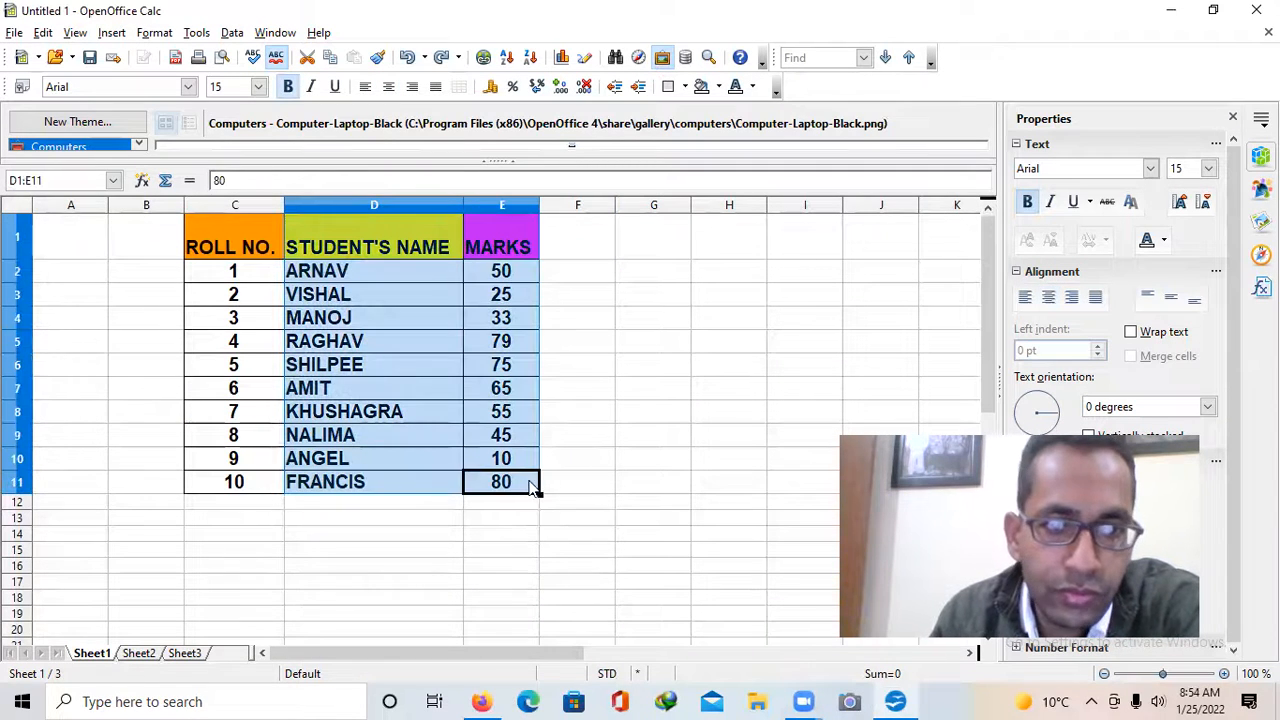
Merge D1:E11 with the hidden cells' contents moved into the first cell, and undo the merge
{"action": "left_click", "coordinate": [459, 87]}
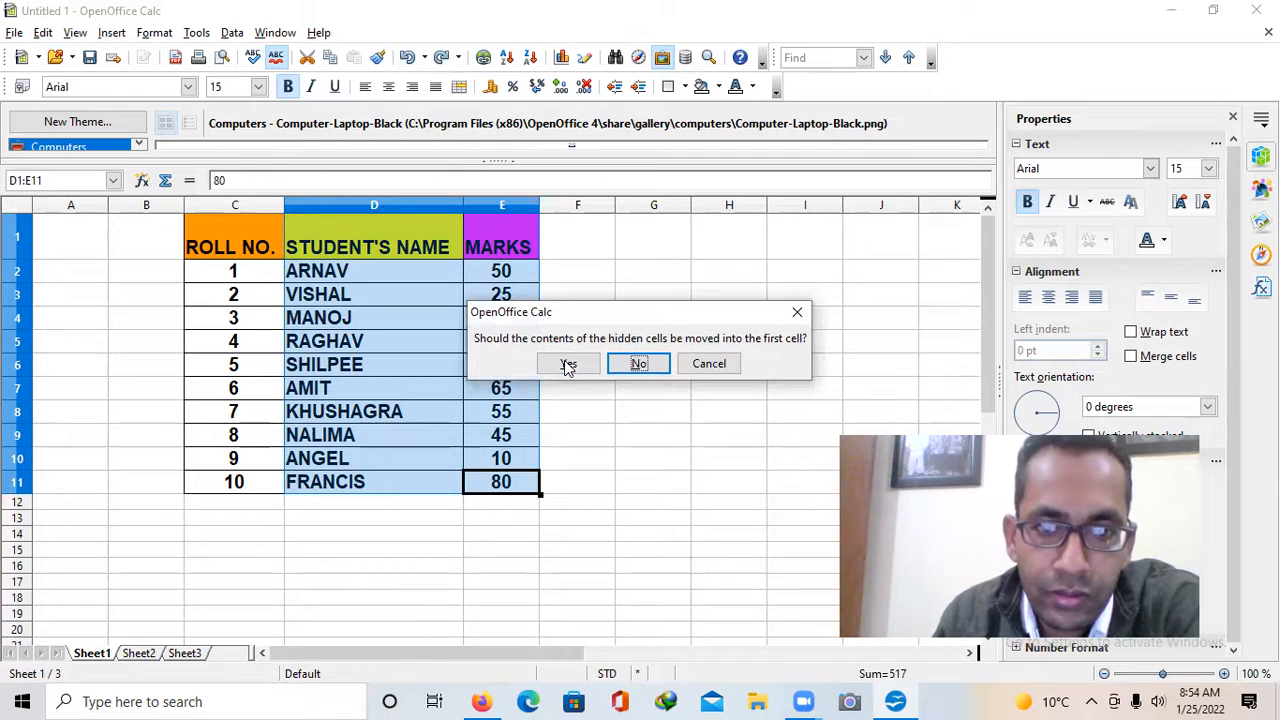
{"action": "left_click_drag", "start_coordinate": [548, 312], "coordinate": [404, 240]}
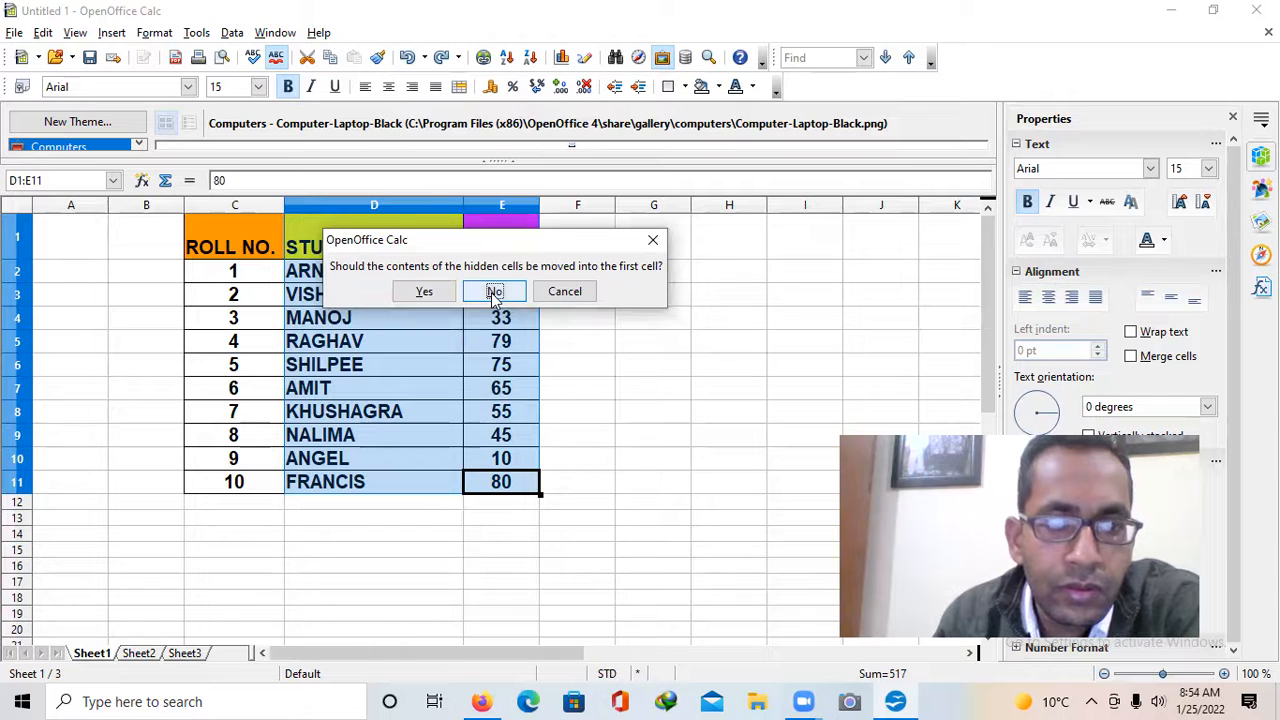
{"action": "left_click", "coordinate": [424, 291]}
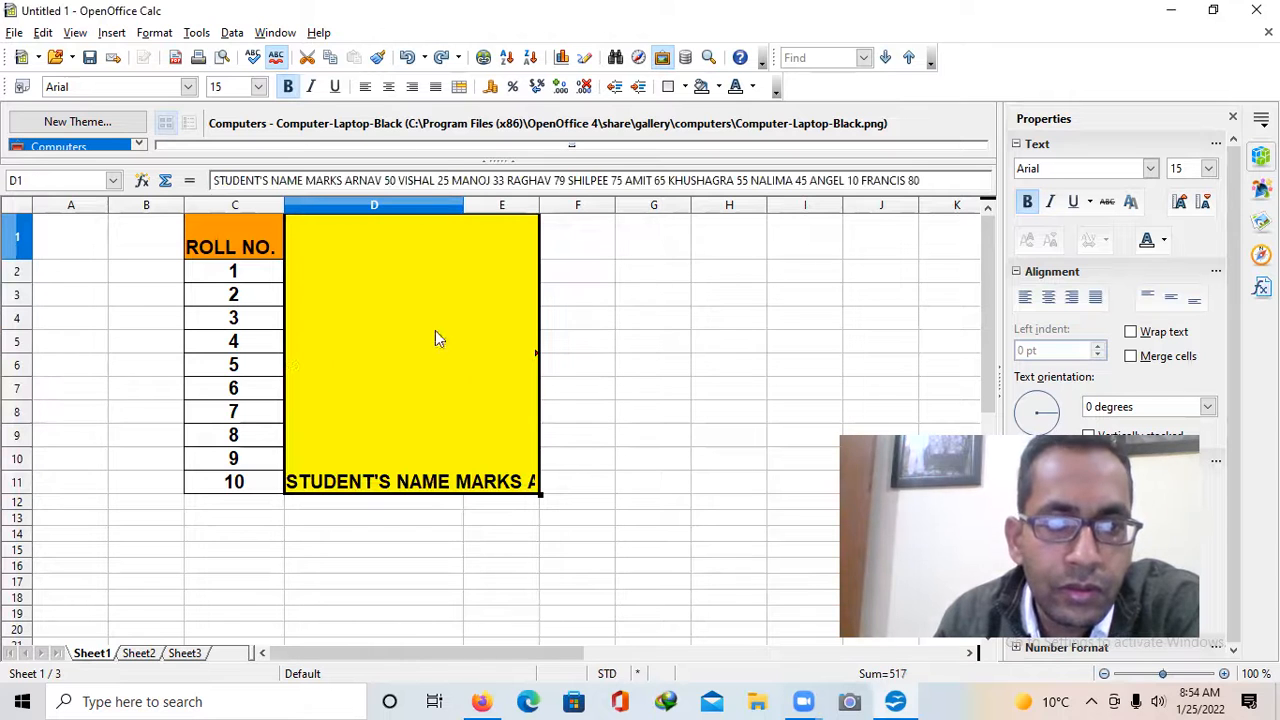
{"action": "left_click", "coordinate": [637, 550]}
{"action": "scroll", "coordinate": [425, 410], "scroll_direction": "down", "scroll_amount": 4}
{"action": "scroll", "coordinate": [433, 428], "scroll_direction": "up", "scroll_amount": 4}
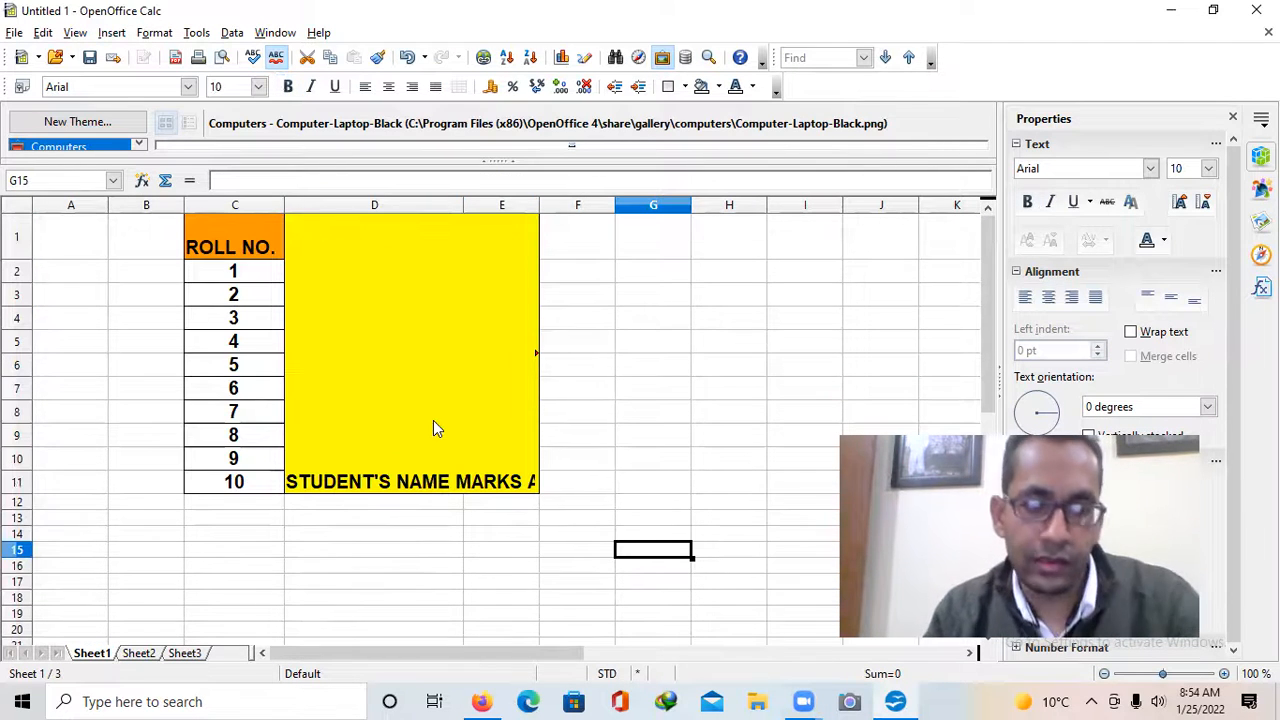
{"action": "key", "text": "ctrl+z"}
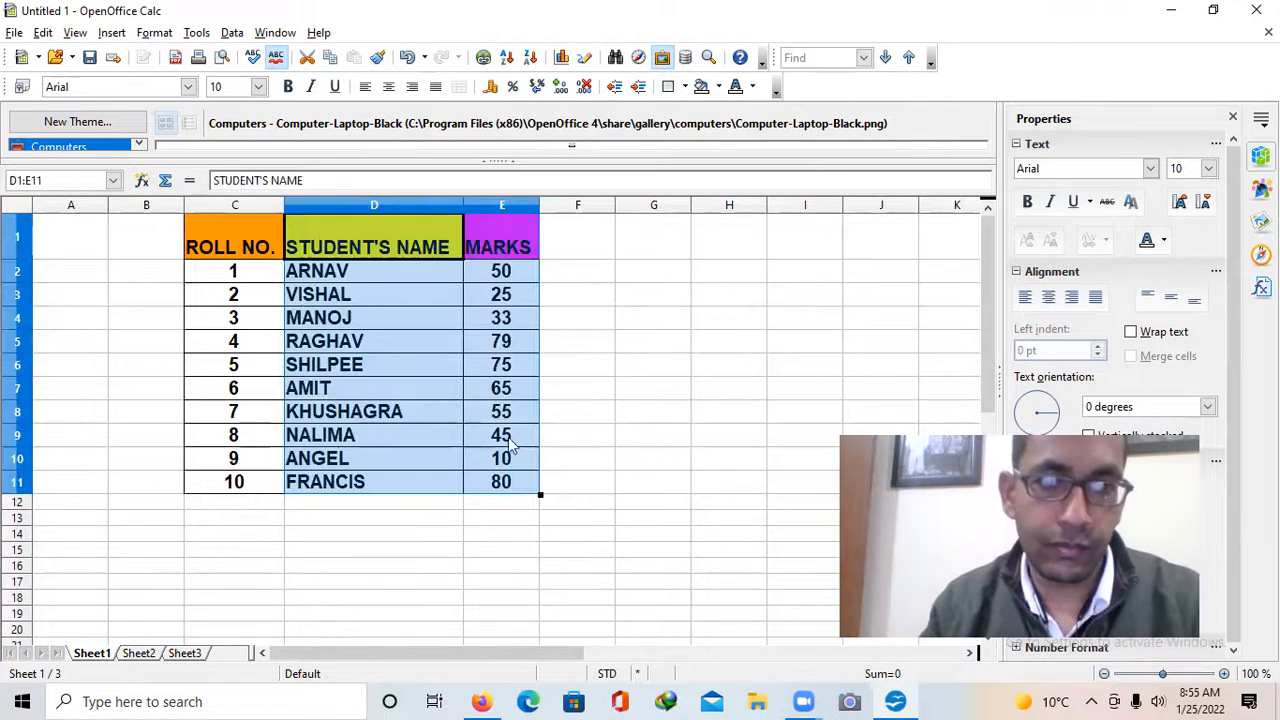
Apply outer and inner borders to every cell of B16:F27 below the student table, and narrow column D
{"action": "left_click", "coordinate": [283, 540]}
{"action": "scroll", "coordinate": [435, 490], "scroll_direction": "down", "scroll_amount": 4}
{"action": "left_click_drag", "start_coordinate": [151, 270], "coordinate": [575, 453]}
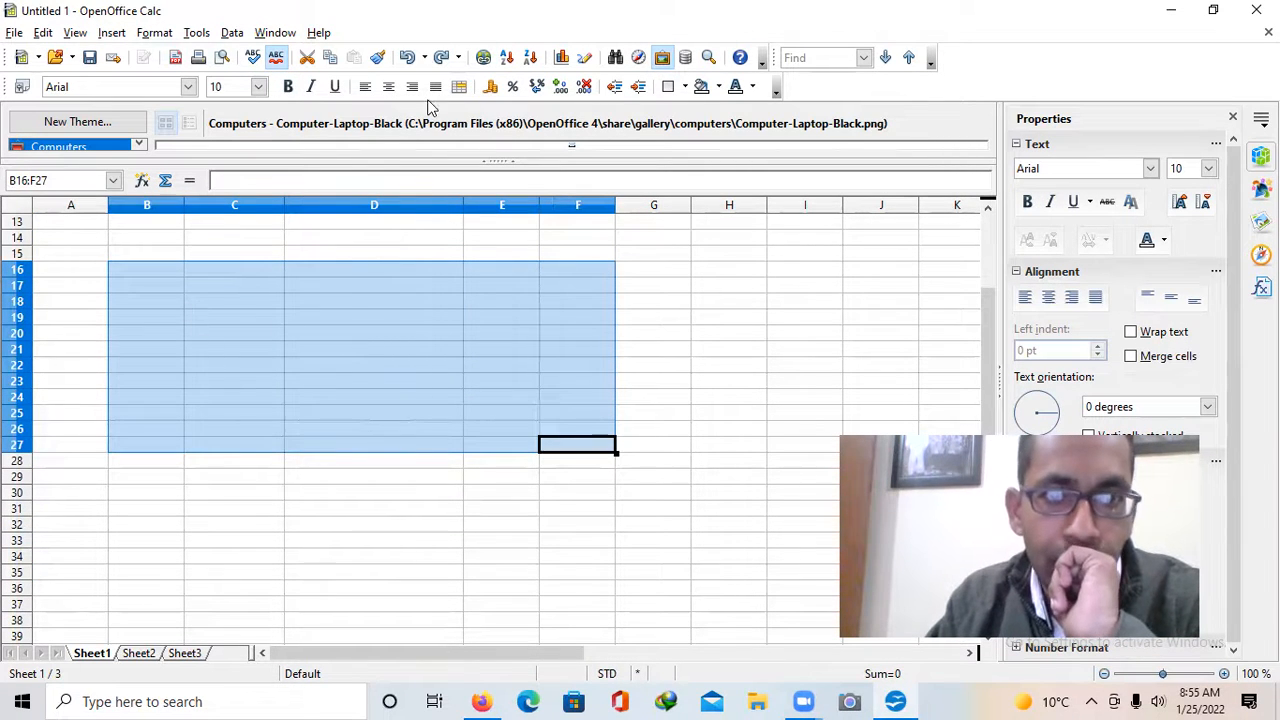
{"action": "left_click", "coordinate": [662, 88]}
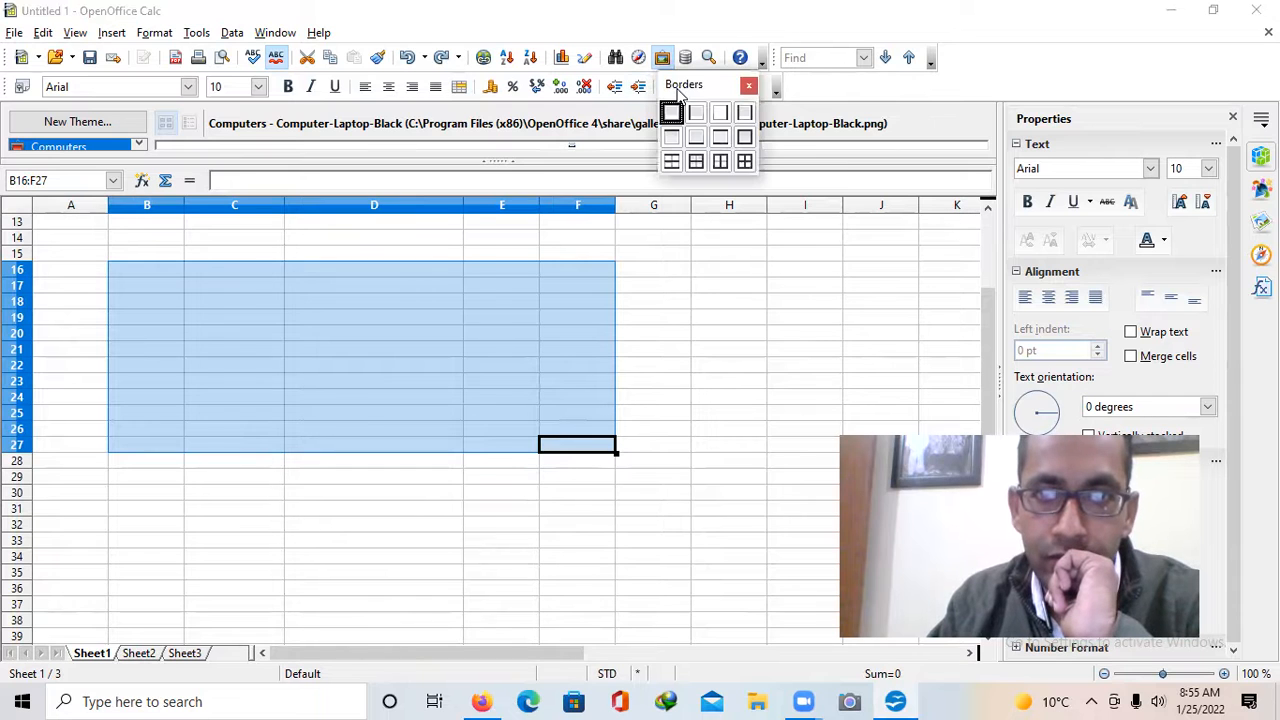
{"action": "left_click", "coordinate": [720, 172]}
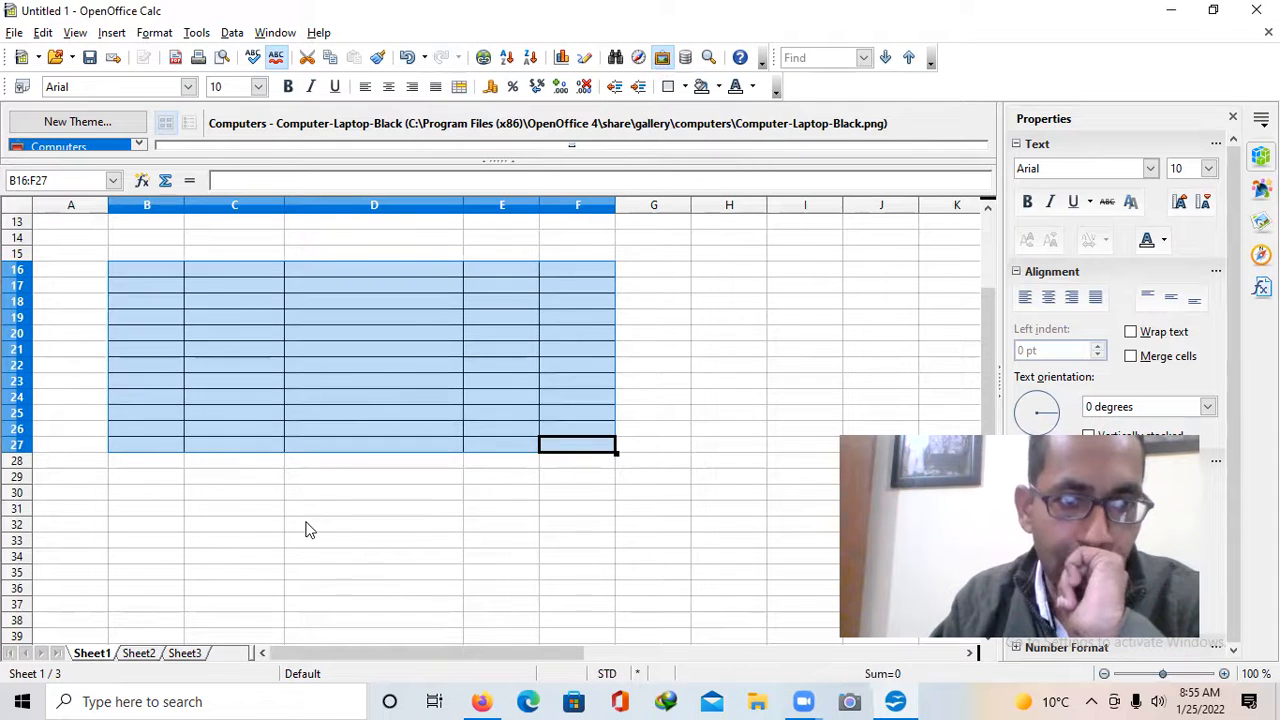
{"action": "left_click", "coordinate": [306, 525]}
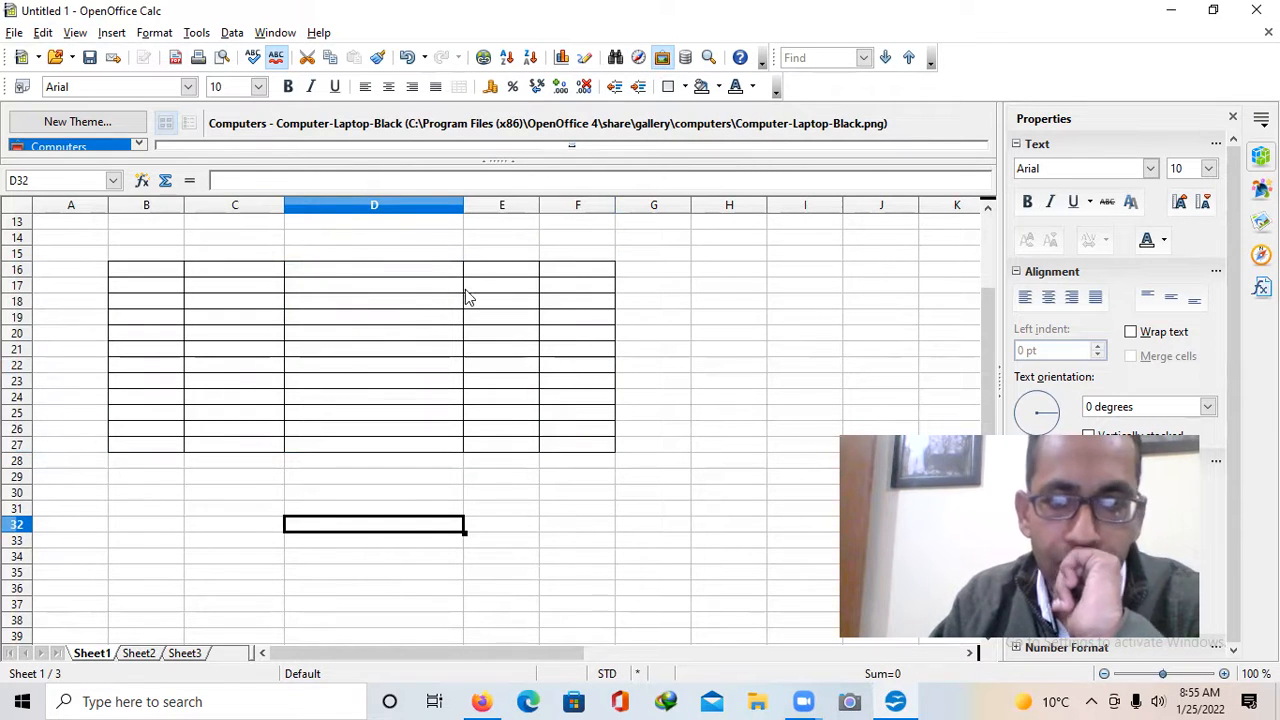
{"action": "left_click_drag", "start_coordinate": [463, 204], "coordinate": [370, 207]}
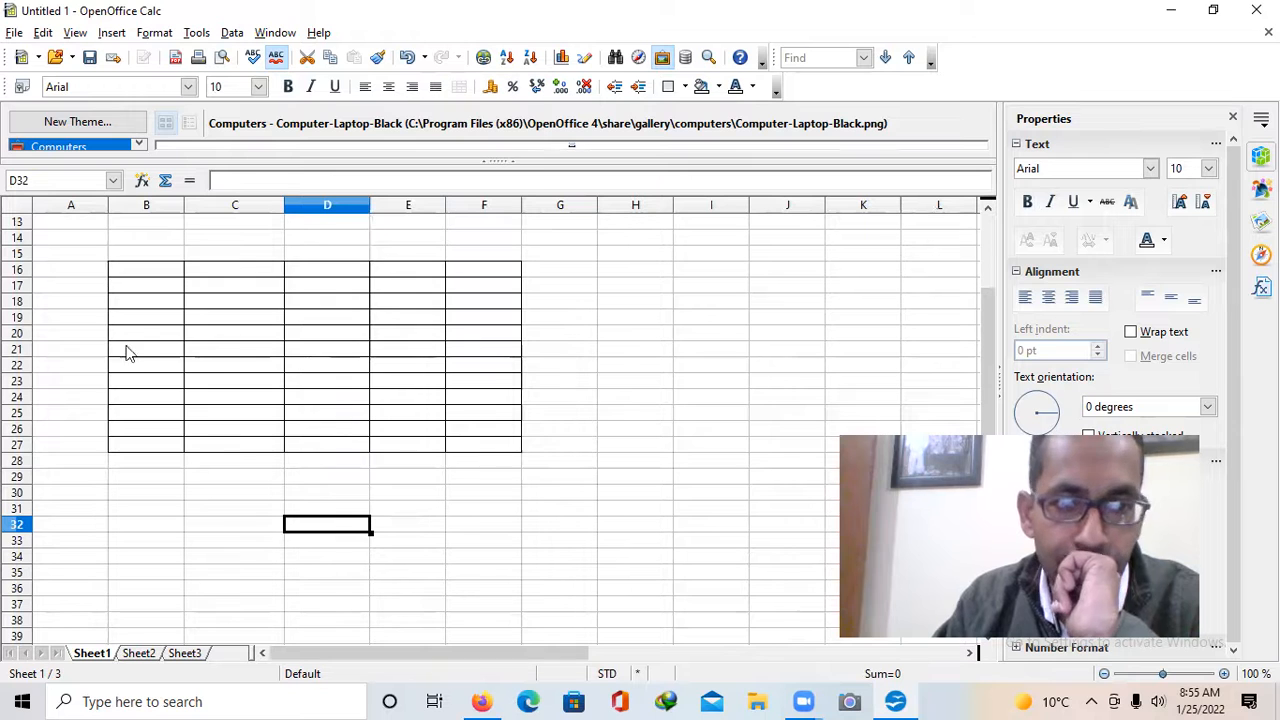
Merge cells B16 and B17 at the corner of the bordered grid into one cell
{"action": "left_click", "coordinate": [133, 272]}
{"action": "left_click", "coordinate": [137, 285], "text": "shift"}
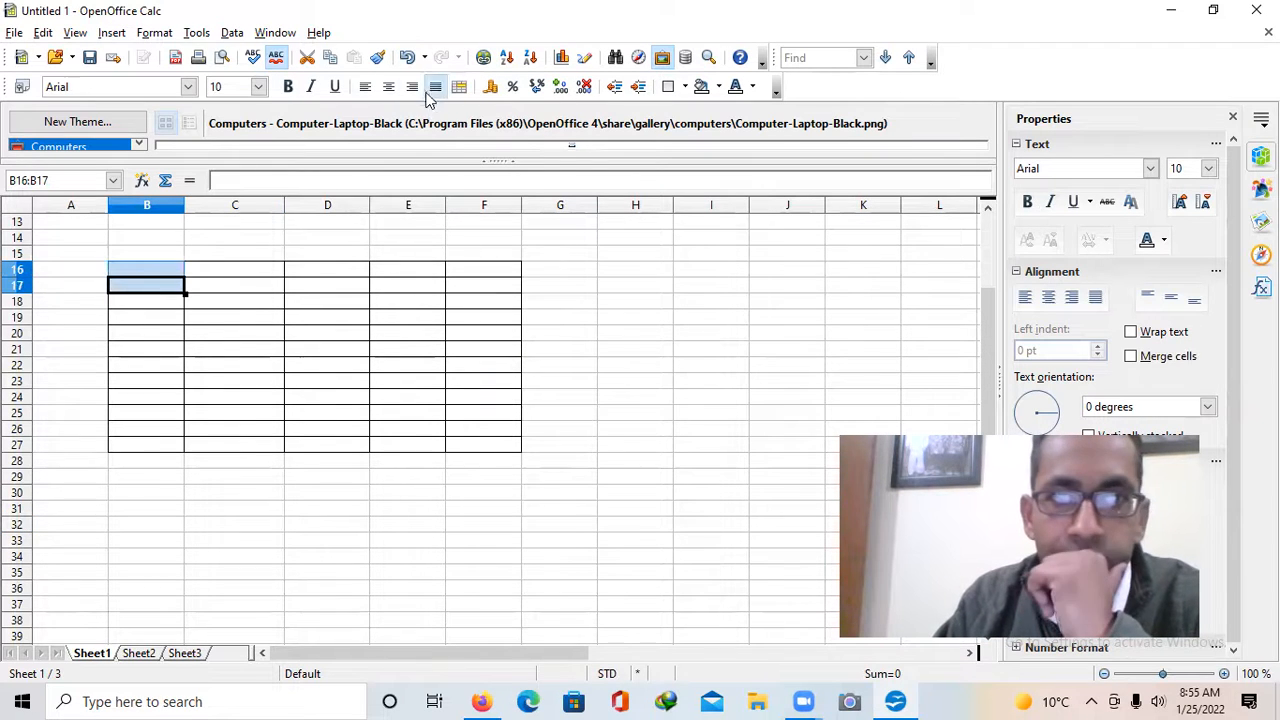
{"action": "left_click", "coordinate": [462, 88]}
{"action": "left_click", "coordinate": [230, 350]}
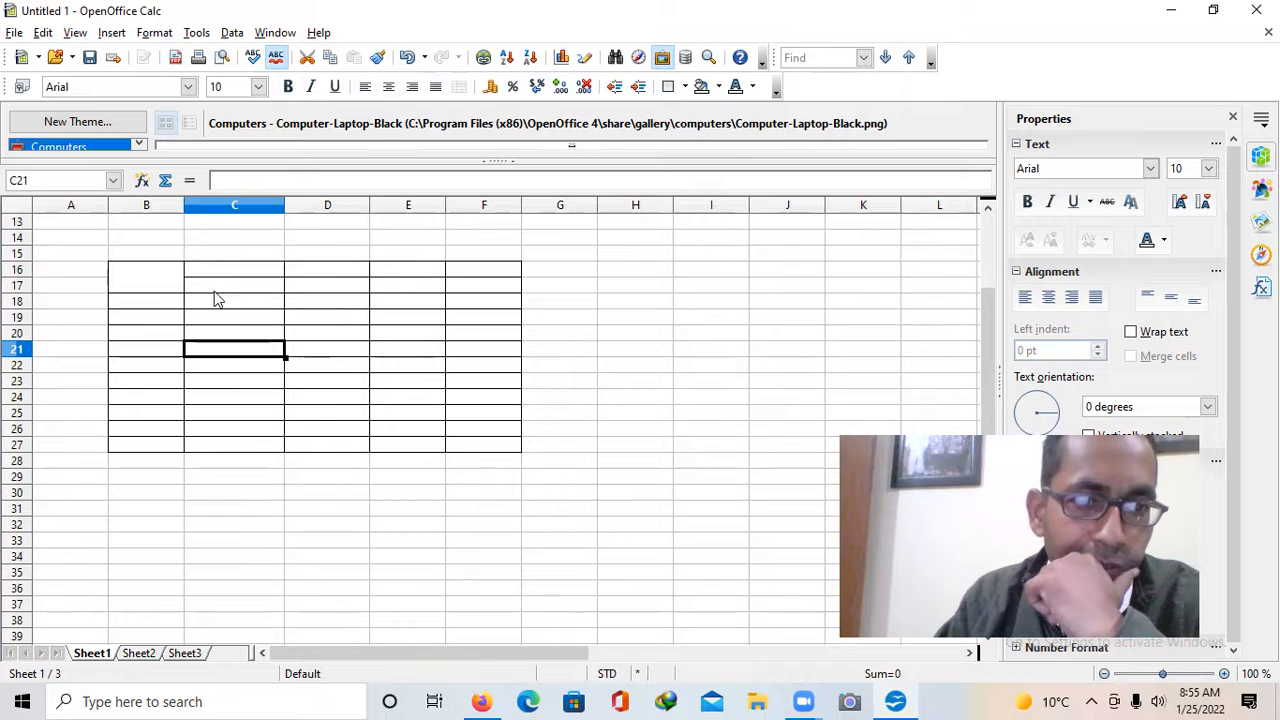
{"action": "left_click", "coordinate": [130, 290]}
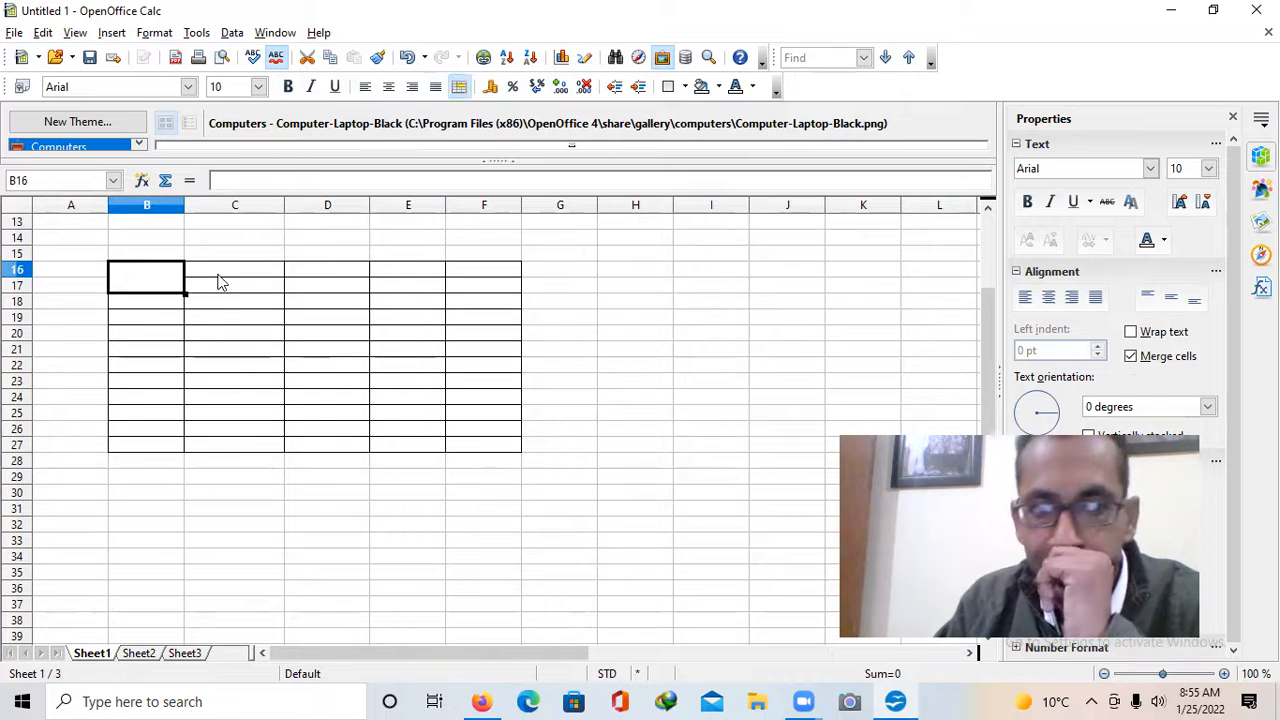
{"action": "left_click", "coordinate": [248, 273]}
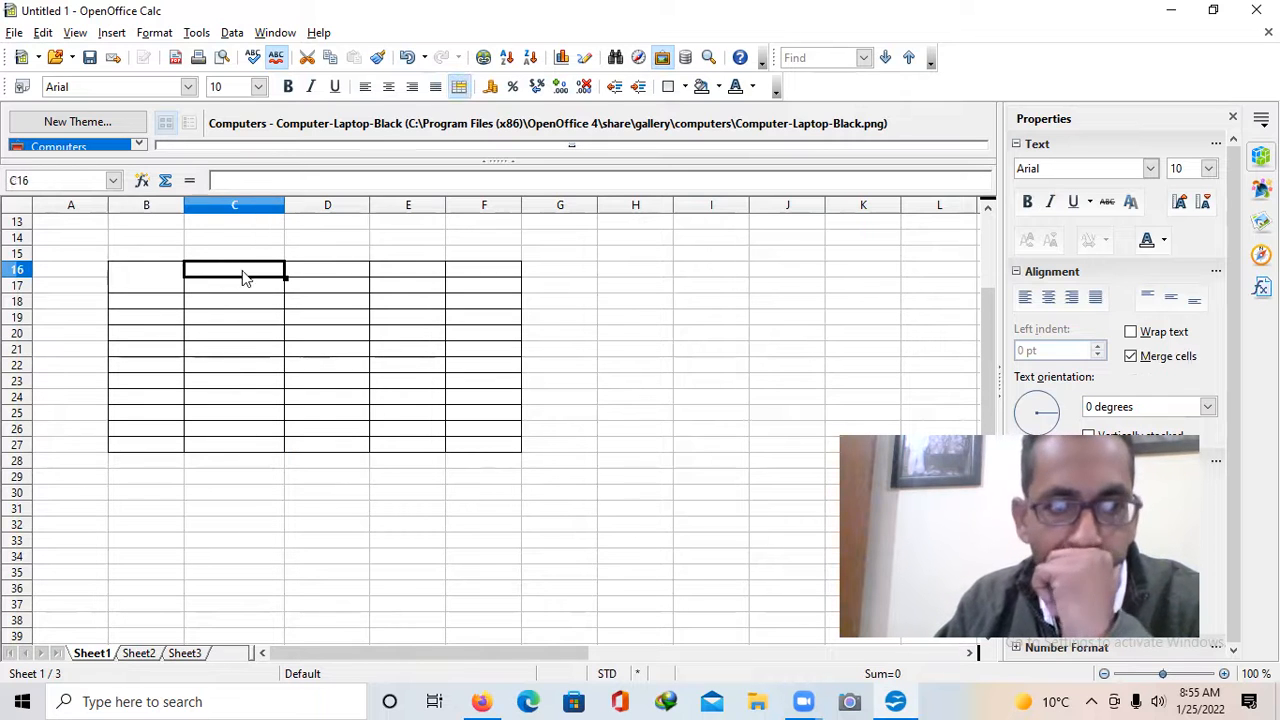
Enter the day labels Mon in B18 and TUES in B19
{"action": "left_click", "coordinate": [155, 303]}
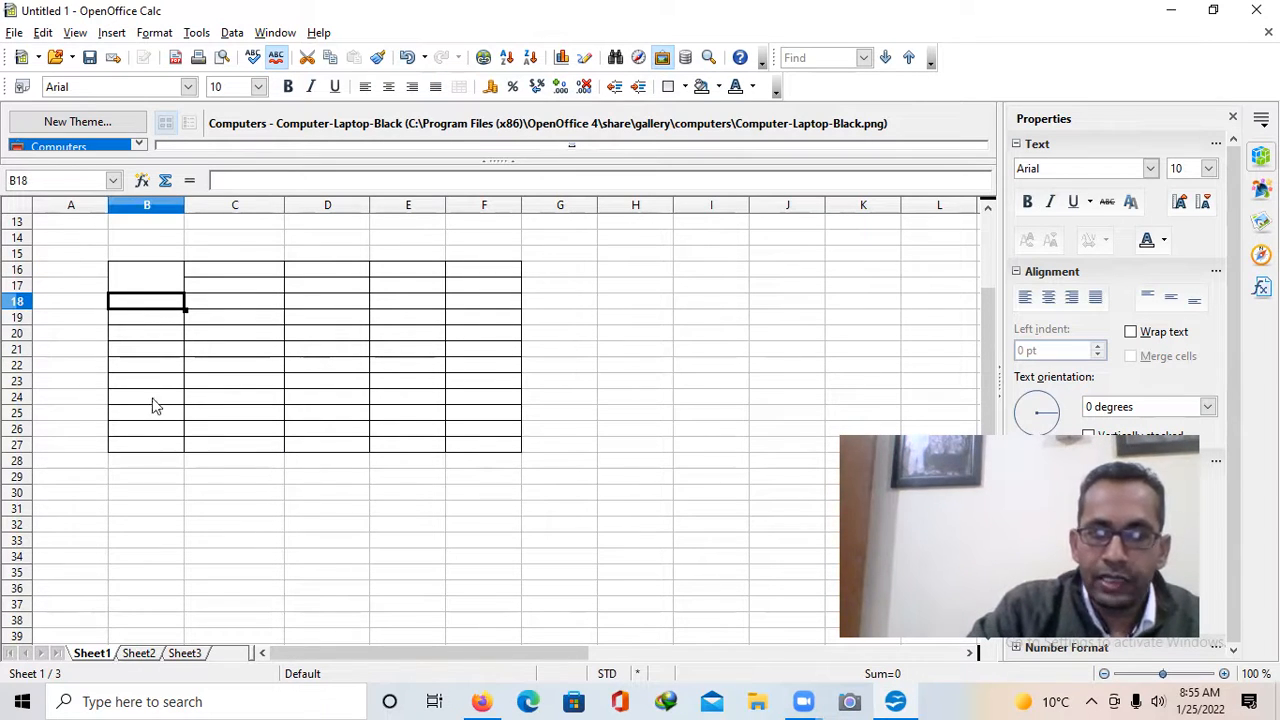
{"action": "double_click", "coordinate": [157, 303]}
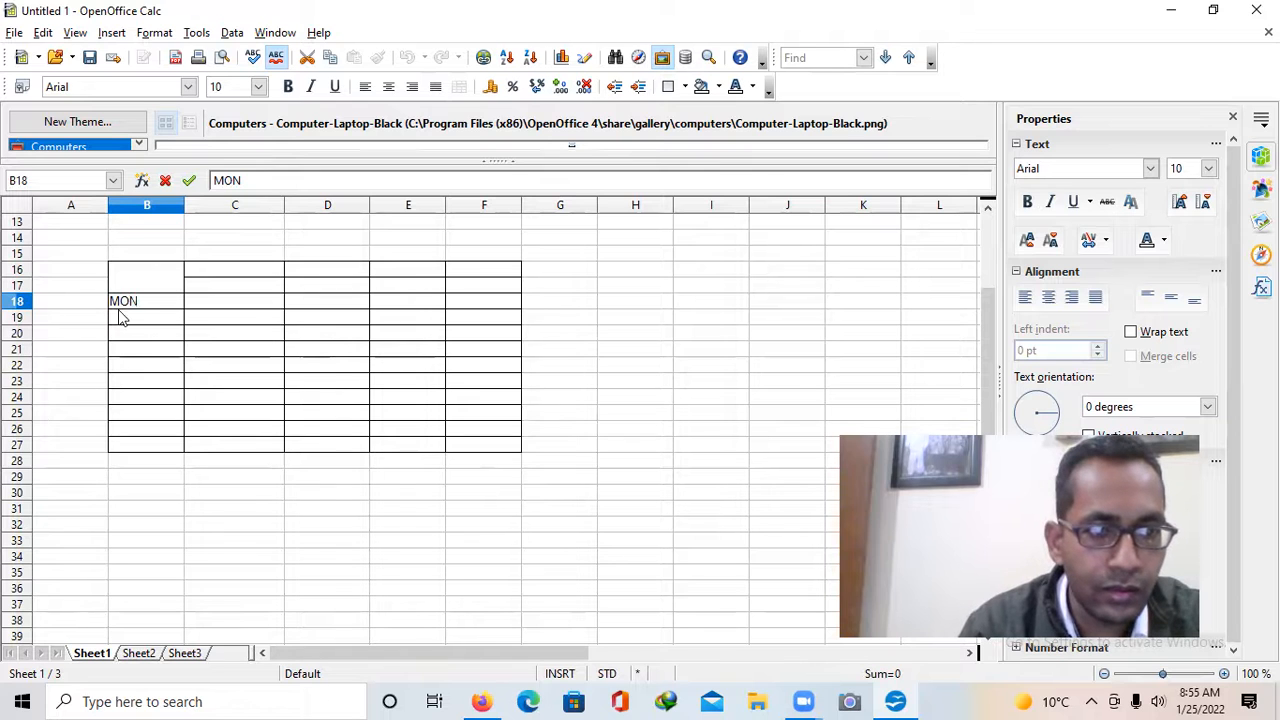
{"action": "left_click", "coordinate": [119, 317]}
{"action": "type", "text": "TUES"}
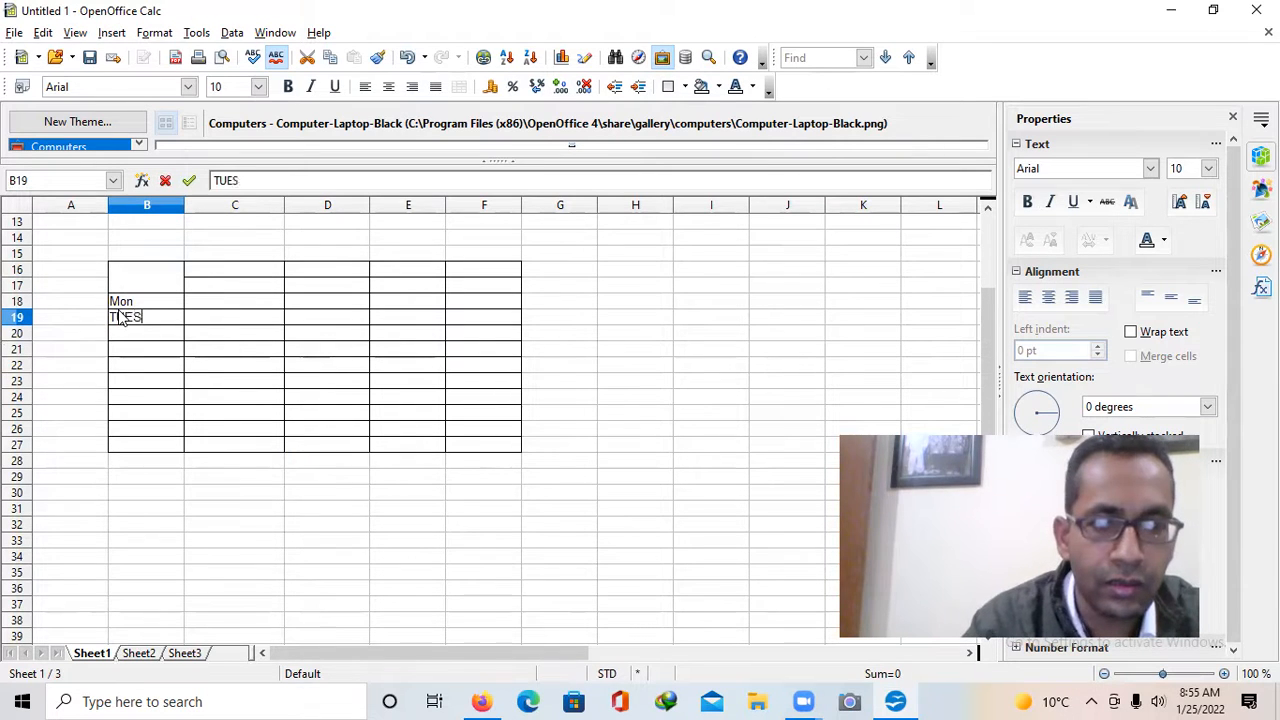
{"action": "left_click", "coordinate": [154, 338]}
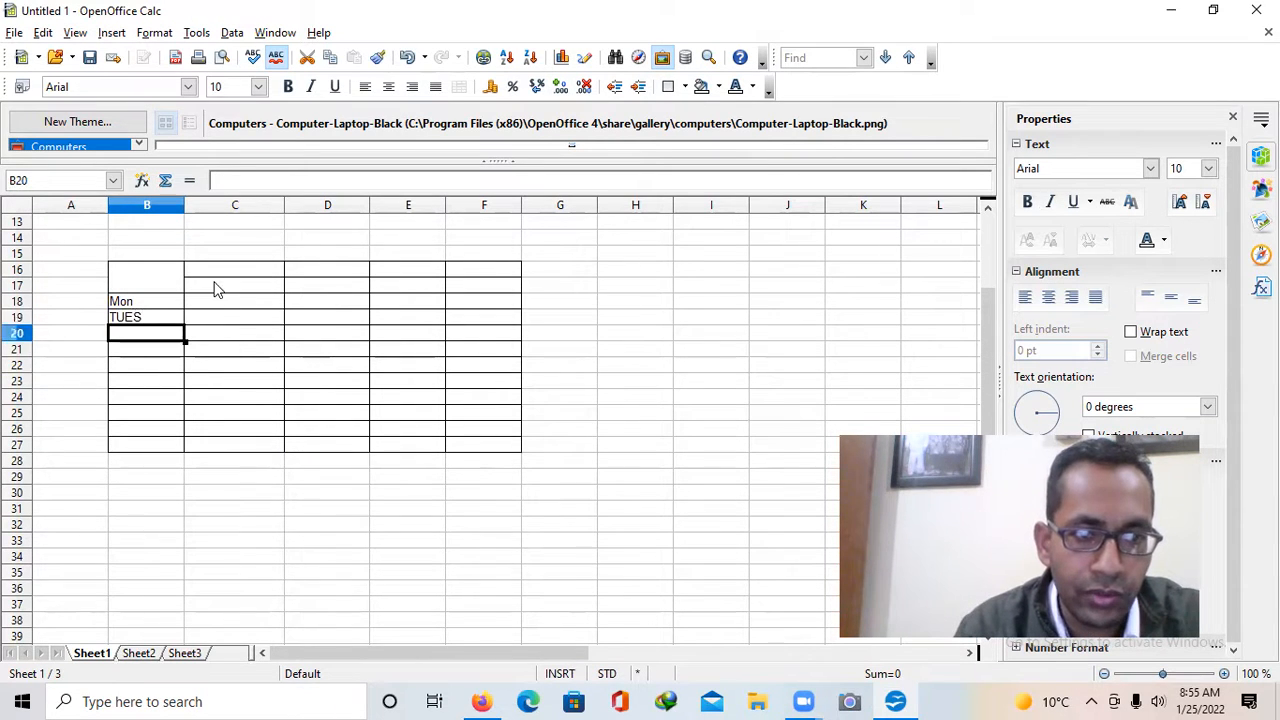
Number the grid's heading cells C17 to F17 from 1 to 4
{"action": "left_click", "coordinate": [215, 289]}
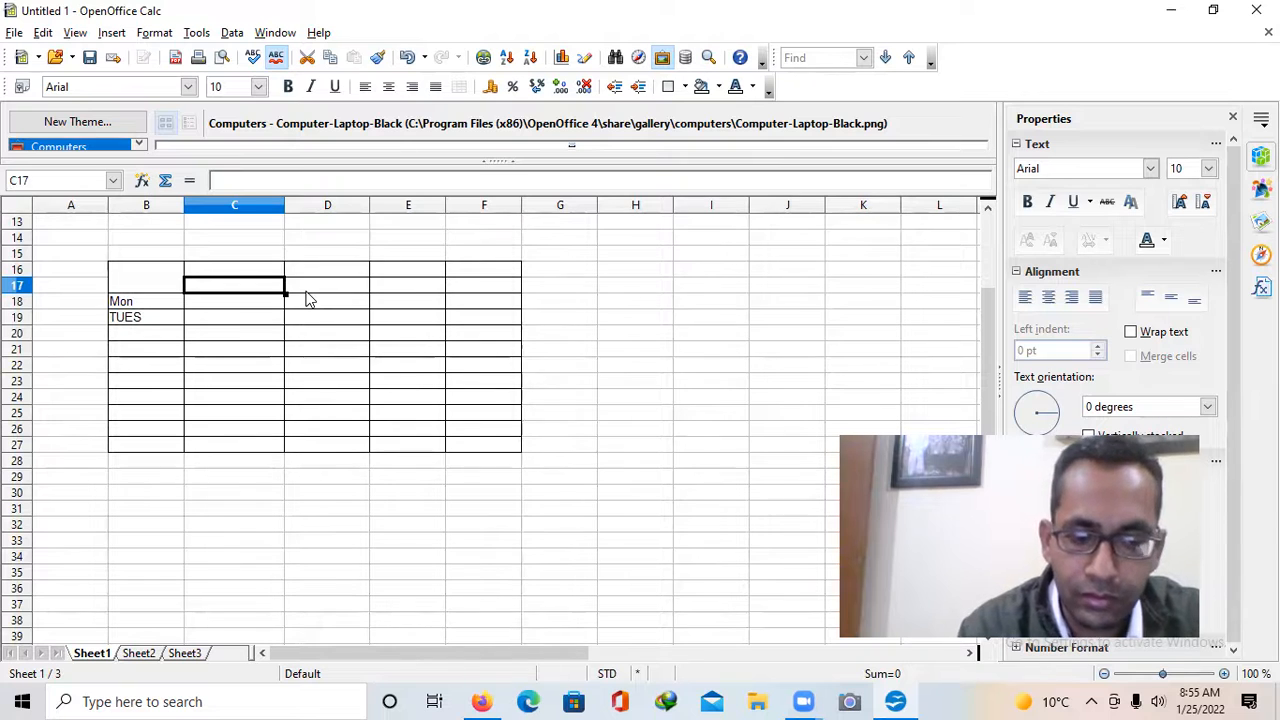
{"action": "type", "text": "1"}
{"action": "key", "text": "Tab"}
{"action": "type", "text": "2"}
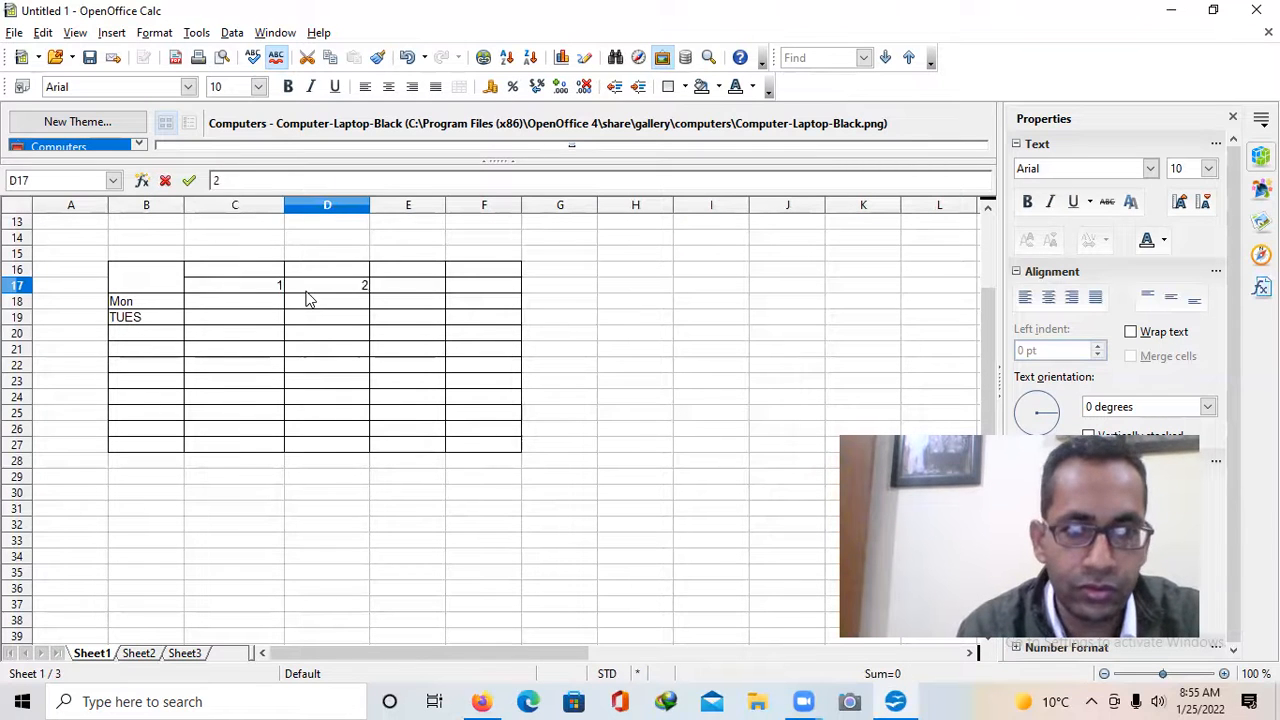
{"action": "key", "text": "Tab"}
{"action": "type", "text": "3"}
{"action": "key", "text": "Tab"}
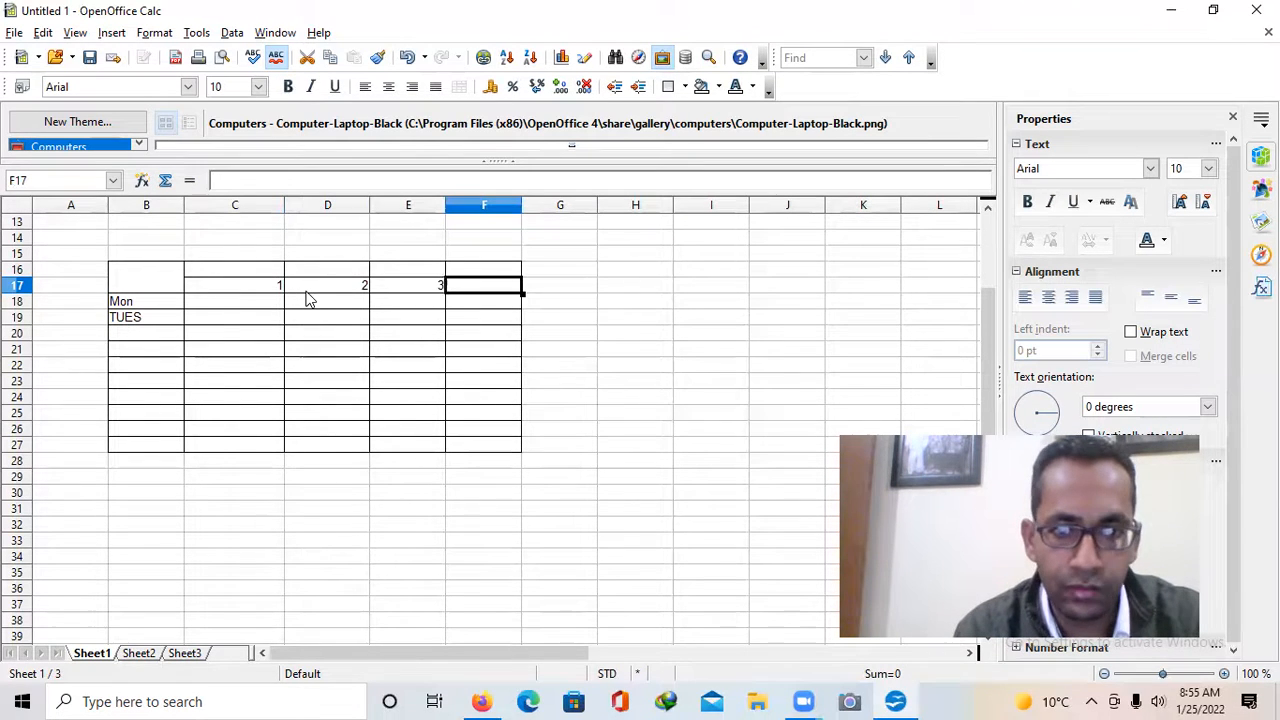
{"action": "type", "text": "4"}
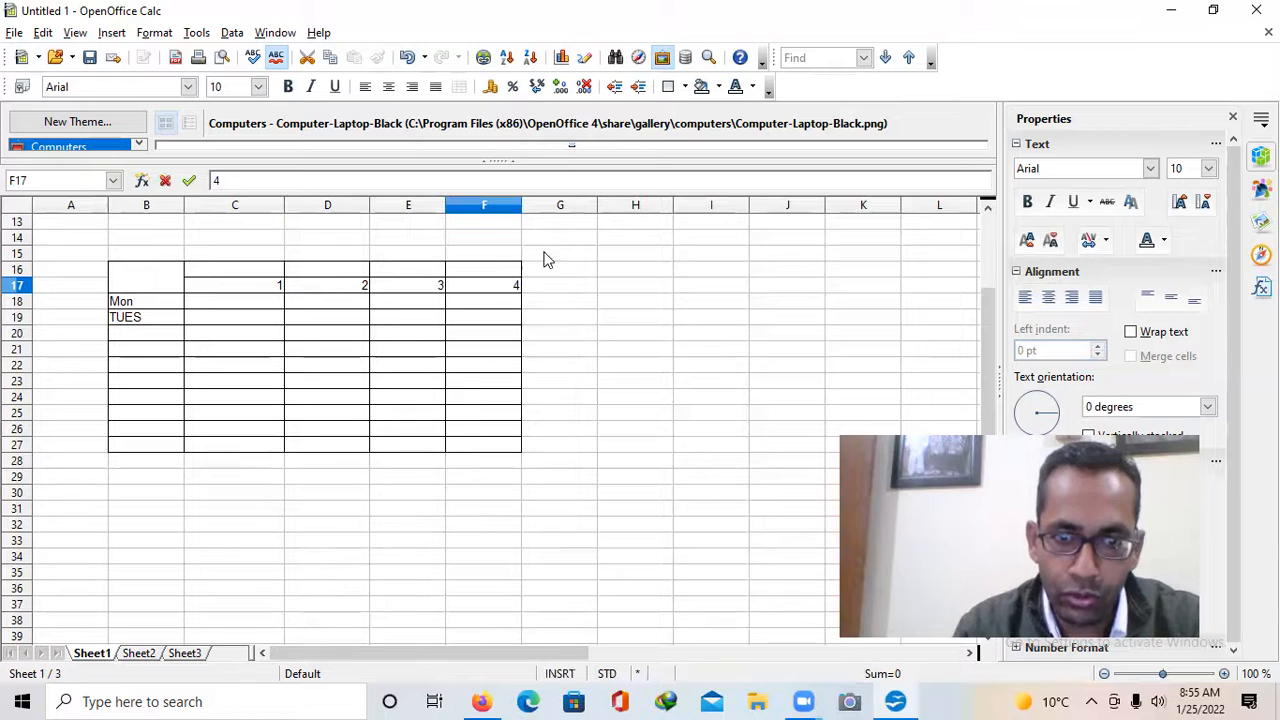
Insert a new column before column F, ahead of the heading numbered 4
{"action": "left_click", "coordinate": [495, 207]}
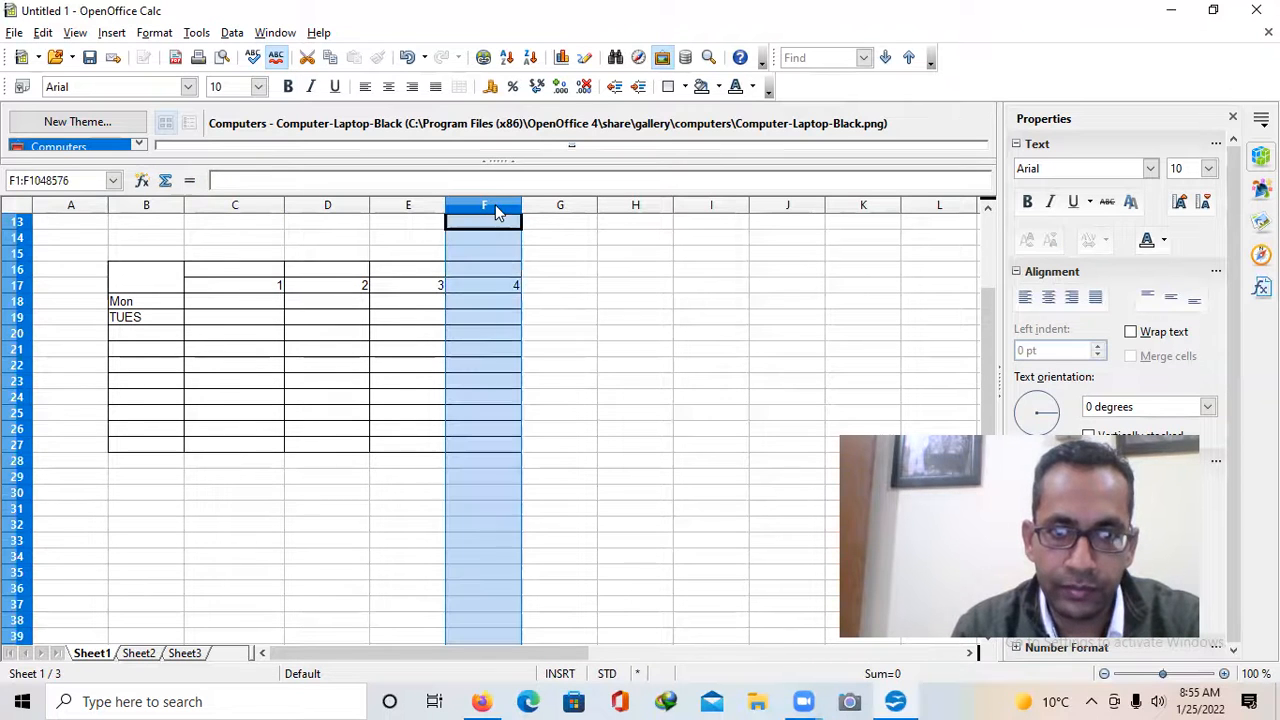
{"action": "right_click", "coordinate": [495, 206]}
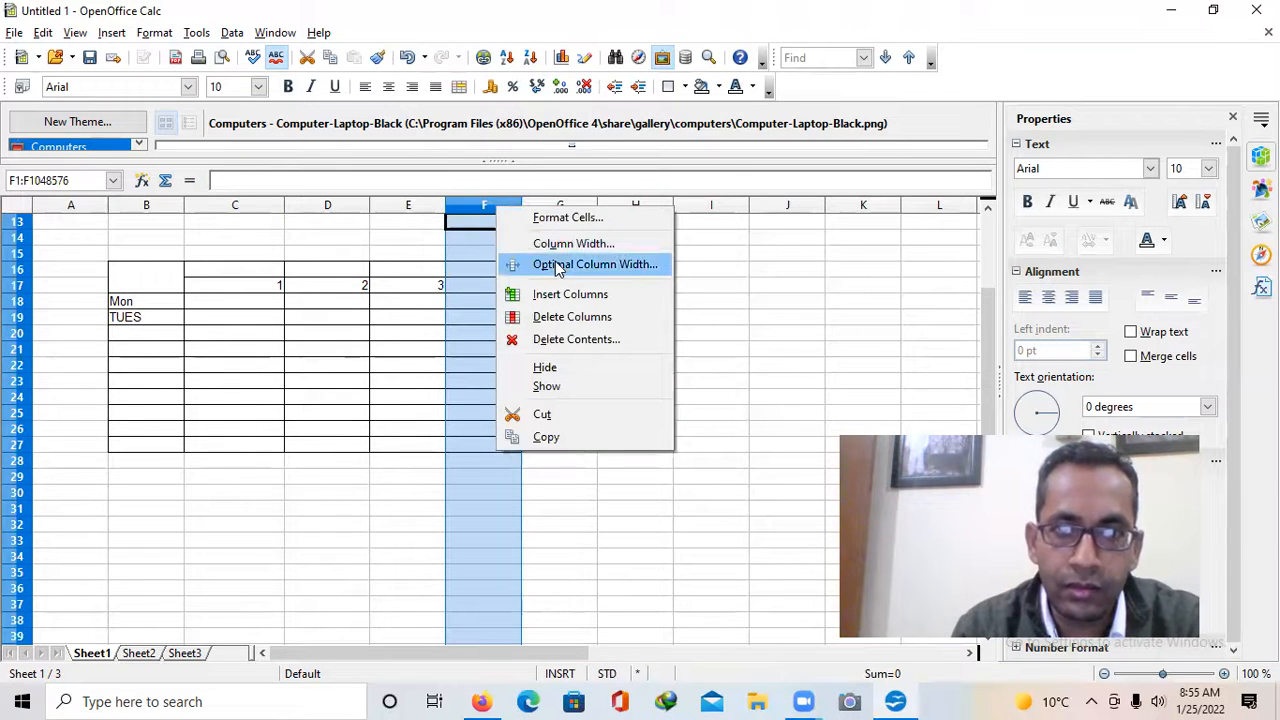
{"action": "left_click", "coordinate": [562, 296]}
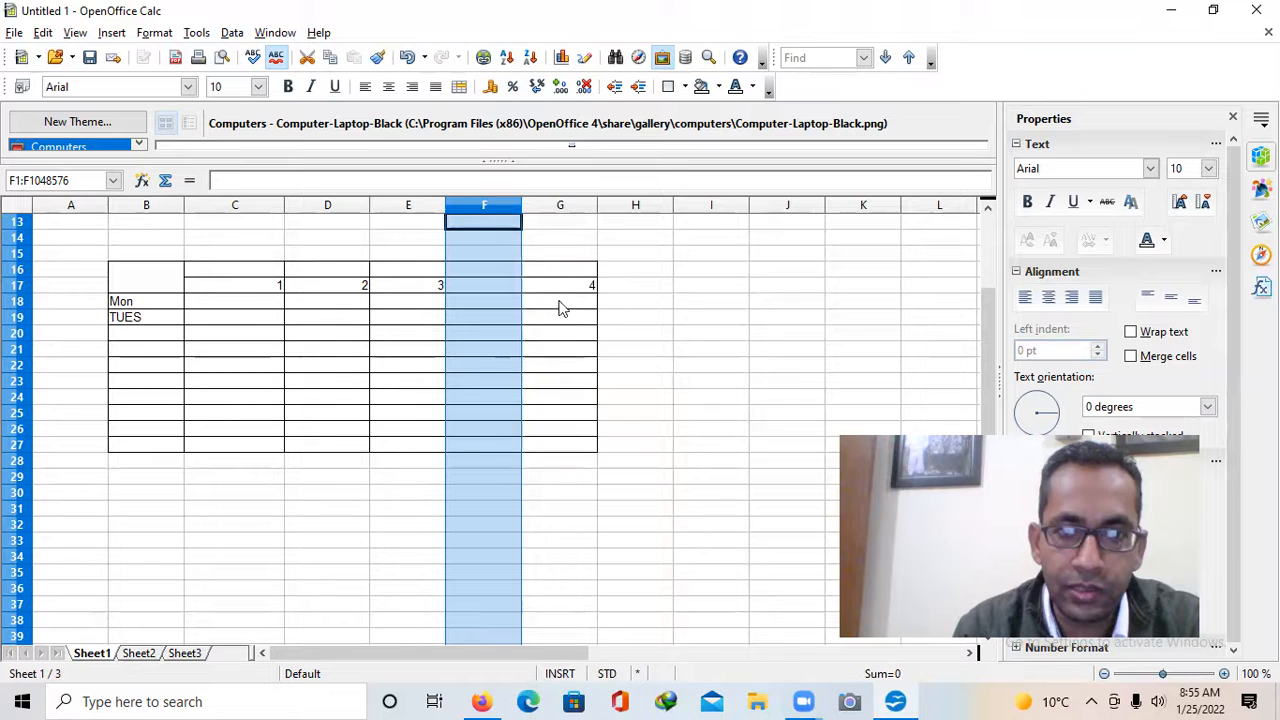
{"action": "left_click", "coordinate": [589, 477]}
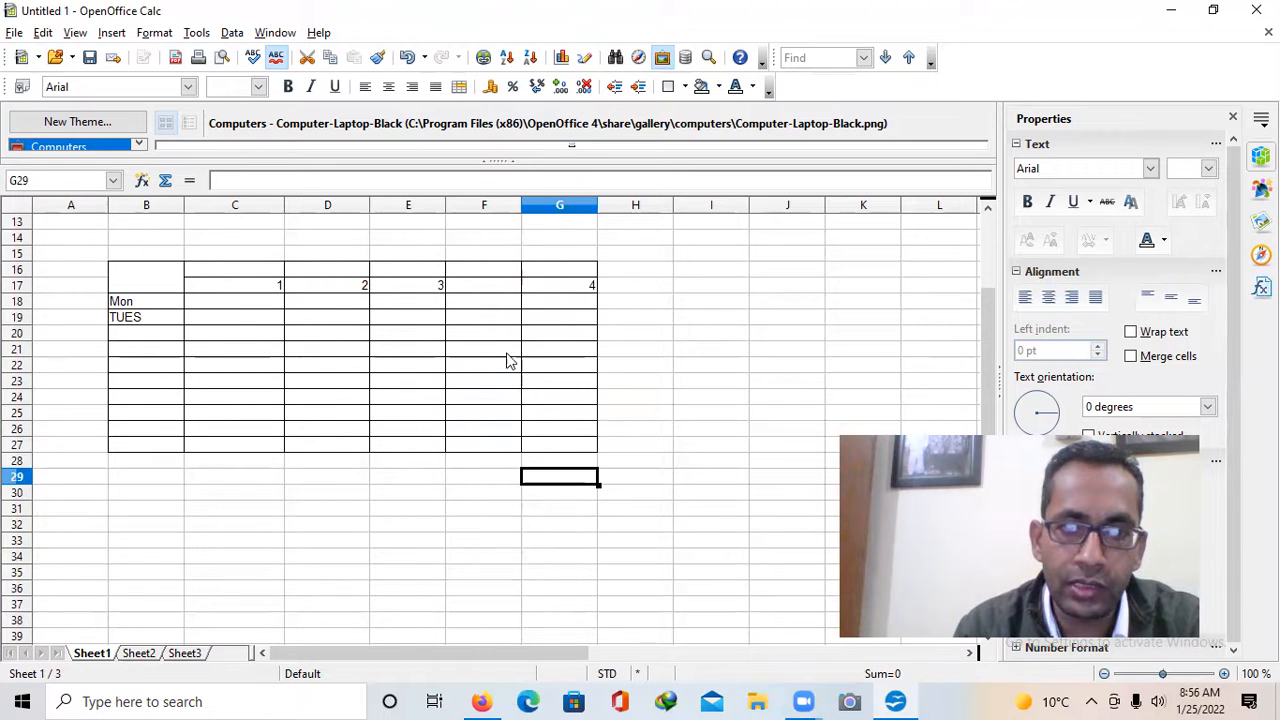
Renumber the last two headings, entering 4 in F17 and 5 in G17
{"action": "left_click", "coordinate": [488, 291]}
{"action": "type", "text": "4"}
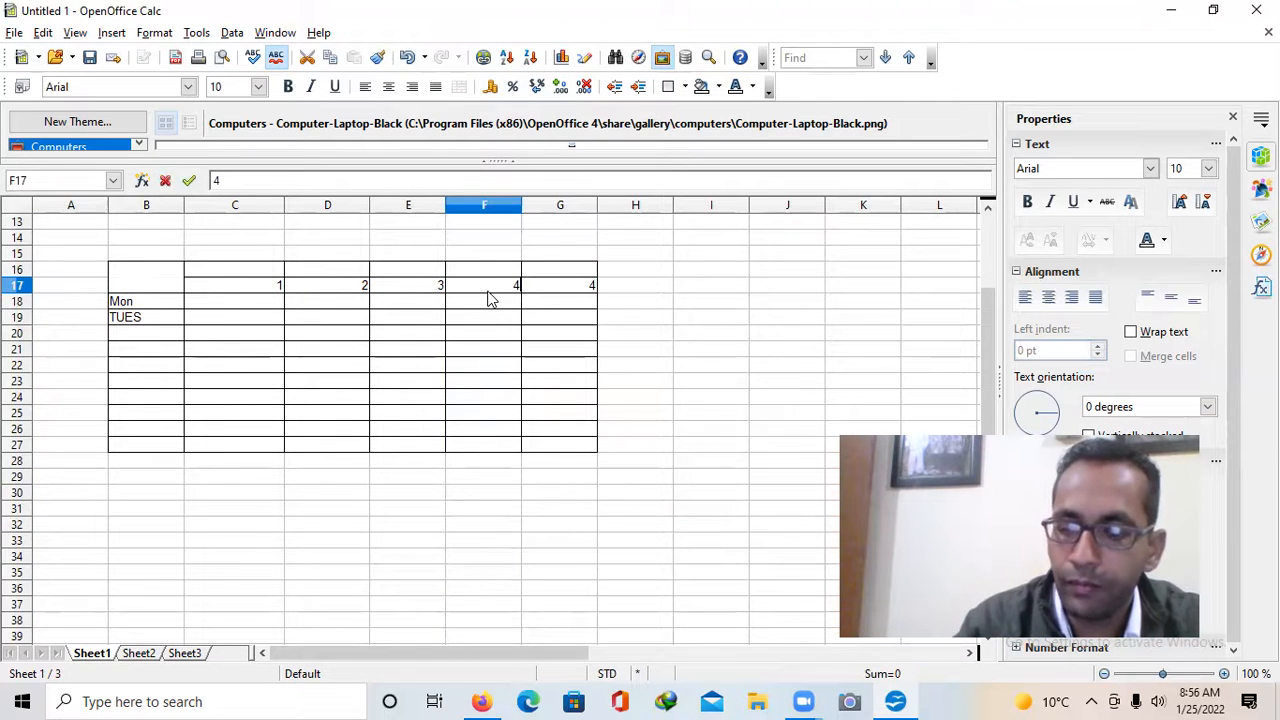
{"action": "key", "text": "Tab"}
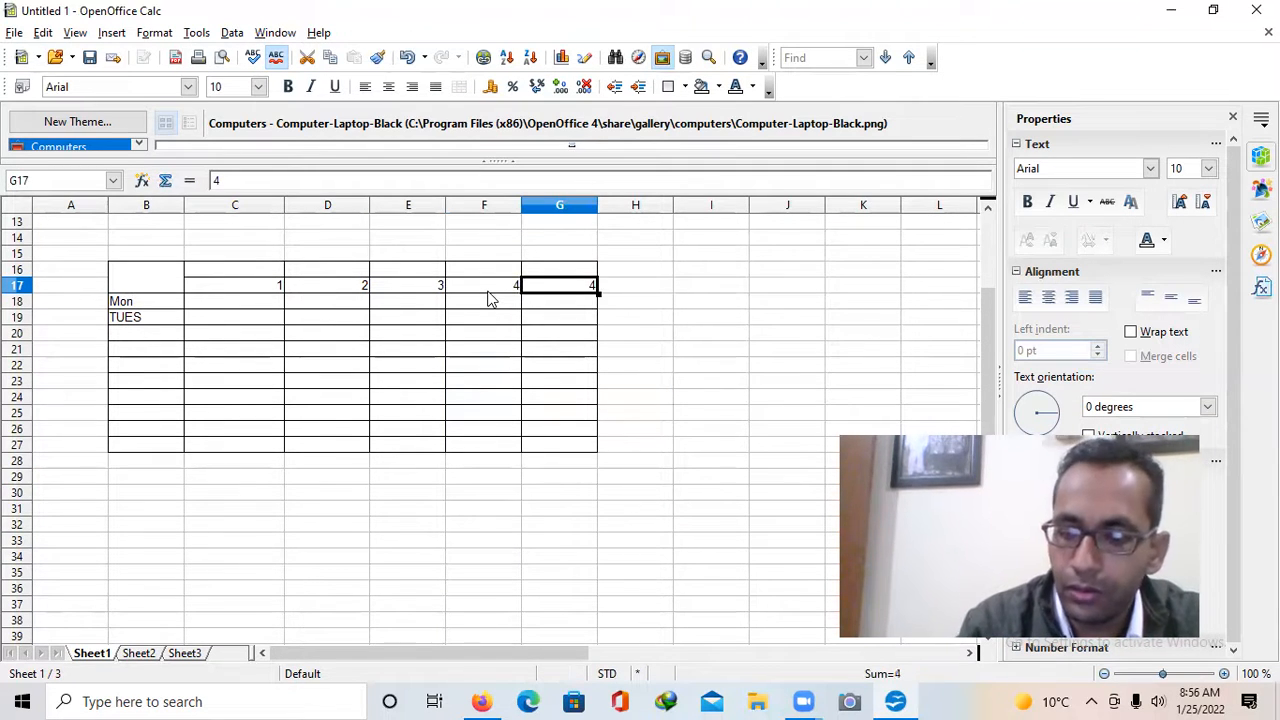
{"action": "type", "text": "5"}
{"action": "left_click", "coordinate": [555, 493]}
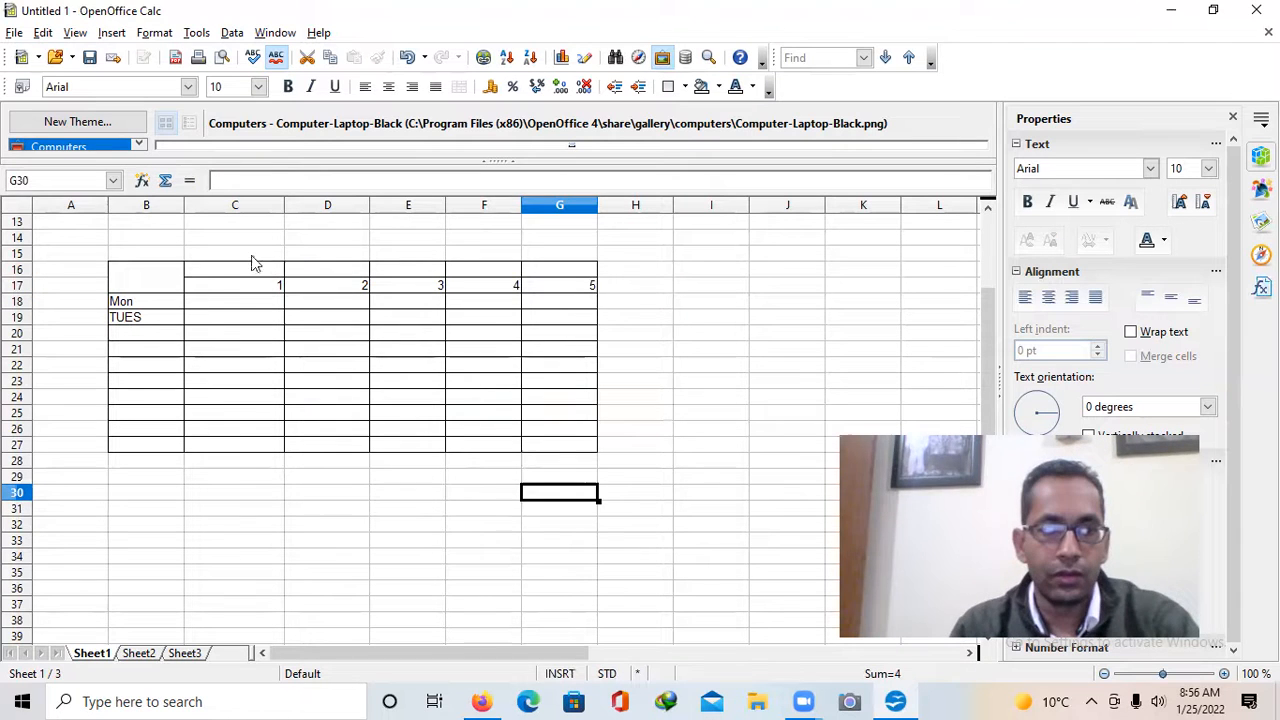
Centre the heading numbers in C17:G17, make them bold and set their font size to 13
{"action": "left_click_drag", "start_coordinate": [218, 288], "coordinate": [555, 287]}
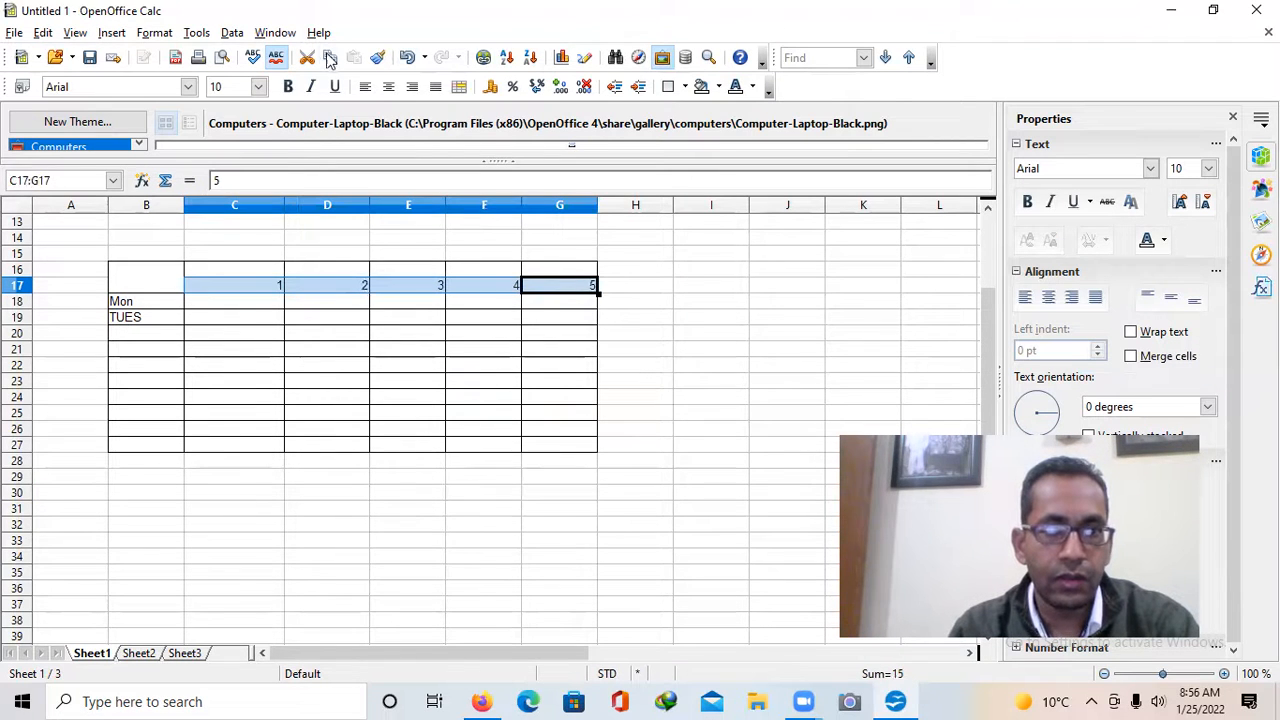
{"action": "left_click", "coordinate": [388, 86]}
{"action": "left_click", "coordinate": [289, 87]}
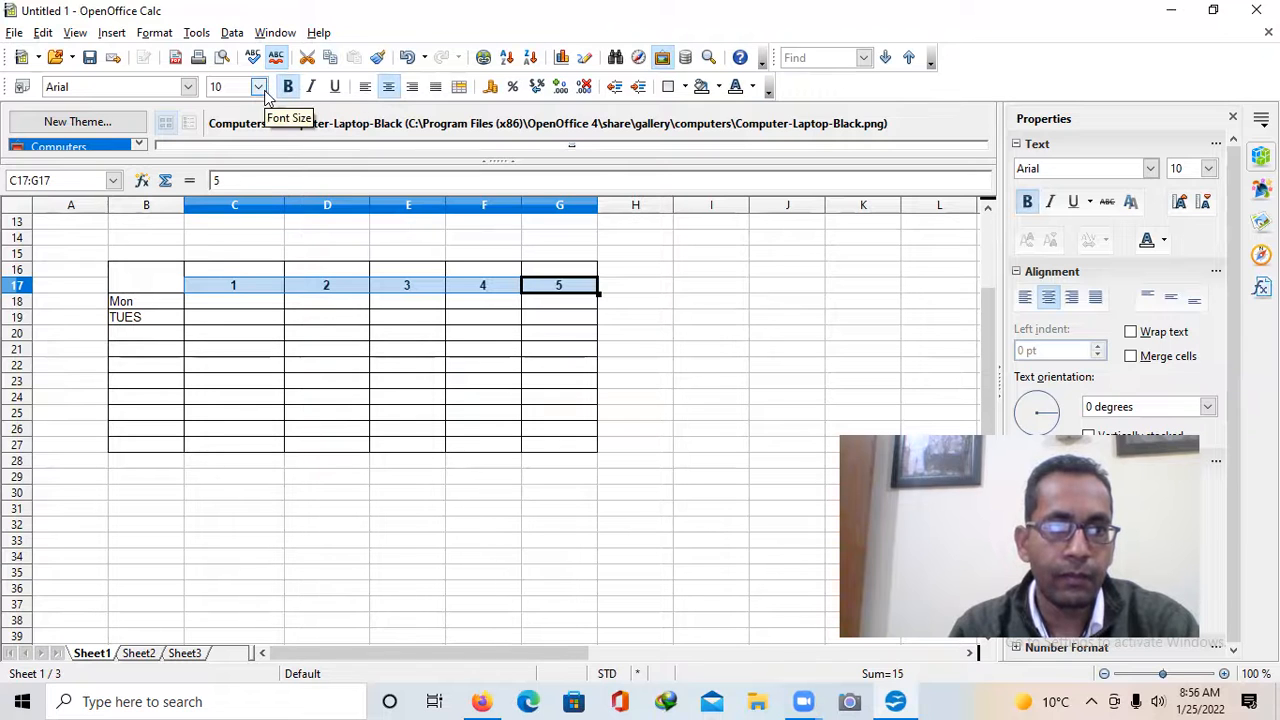
{"action": "left_click", "coordinate": [262, 88]}
{"action": "left_click", "coordinate": [222, 222]}
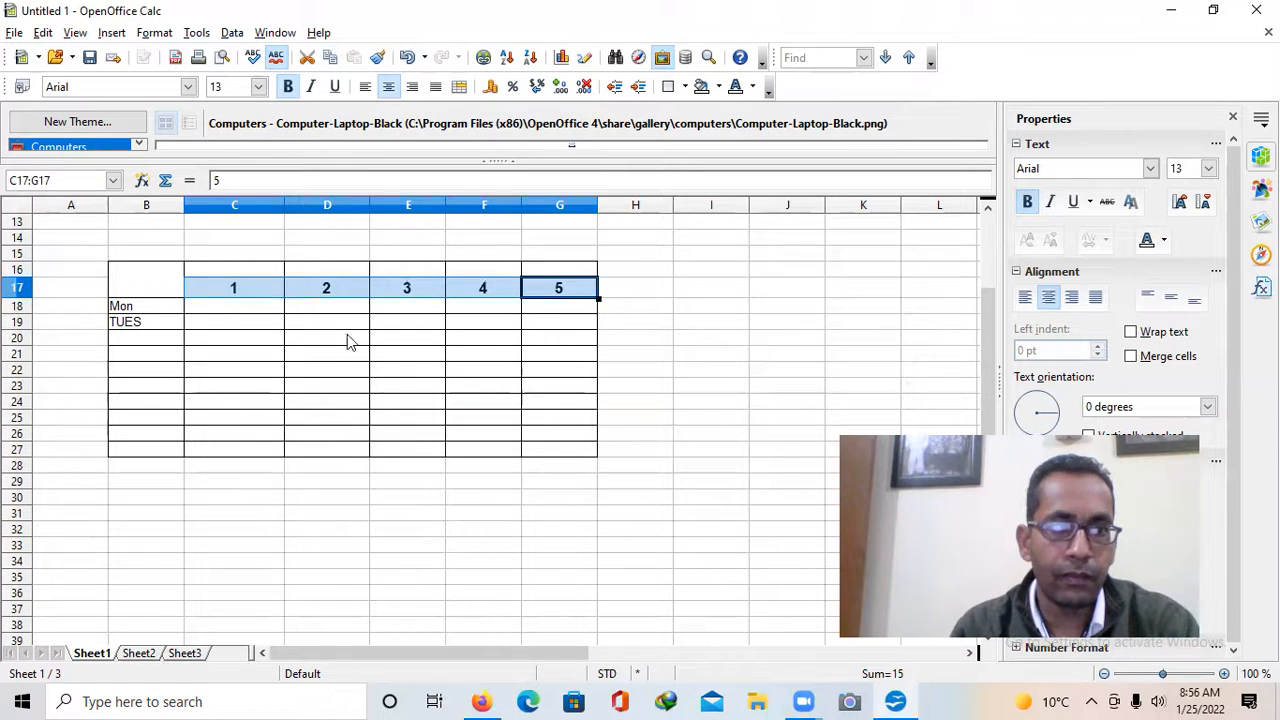
{"action": "left_click", "coordinate": [355, 390]}
Make the day label cells B18:B26 bold and deselect them
{"action": "left_click_drag", "start_coordinate": [125, 312], "coordinate": [148, 438]}
{"action": "left_click", "coordinate": [288, 87]}
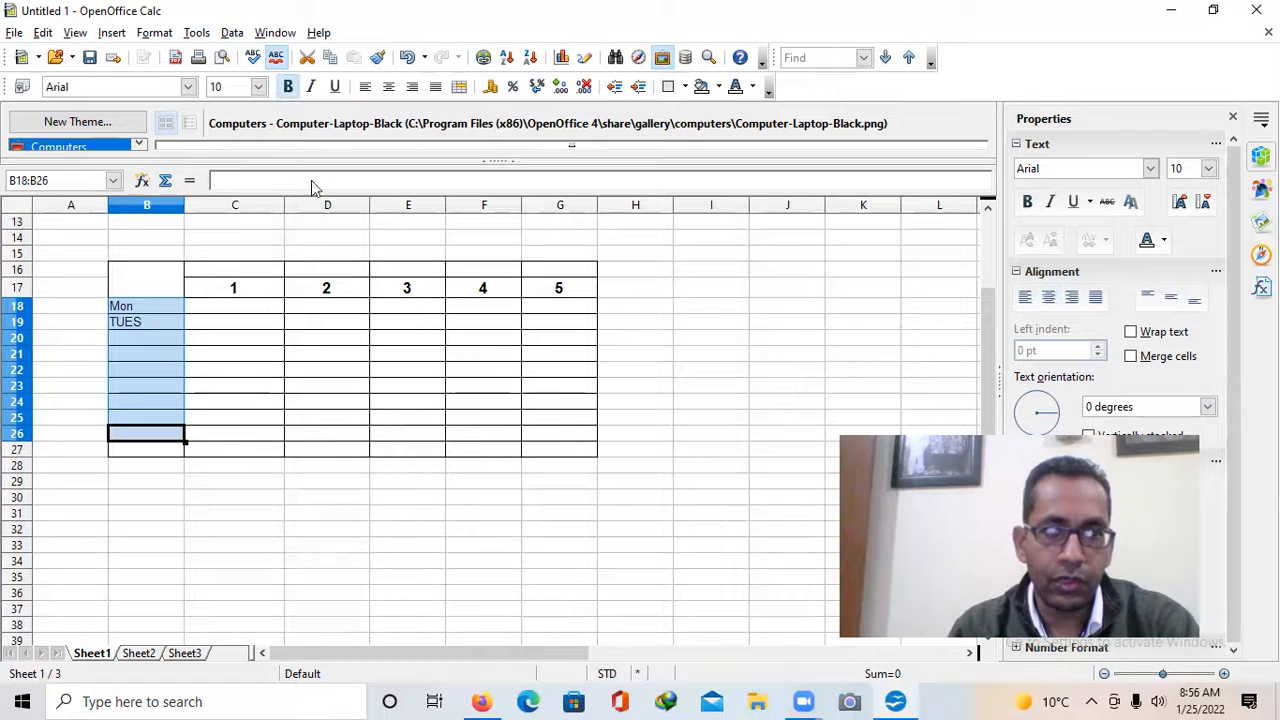
{"action": "left_click", "coordinate": [436, 580]}
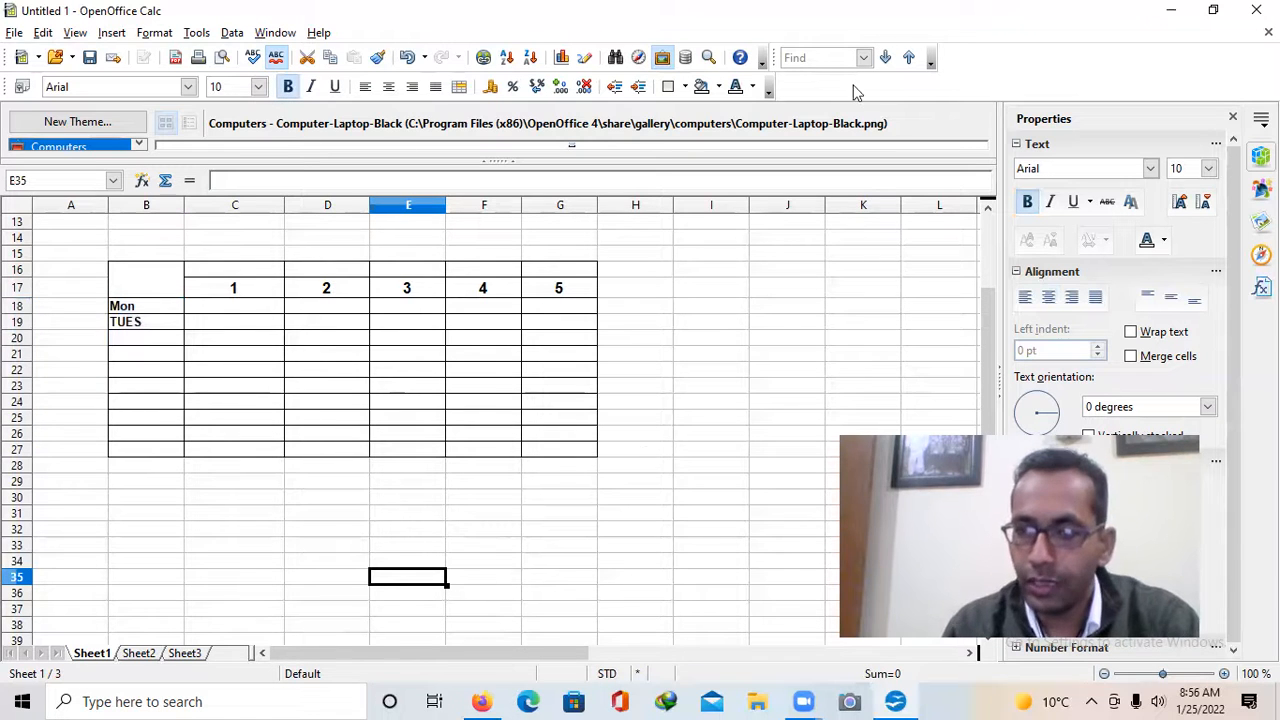